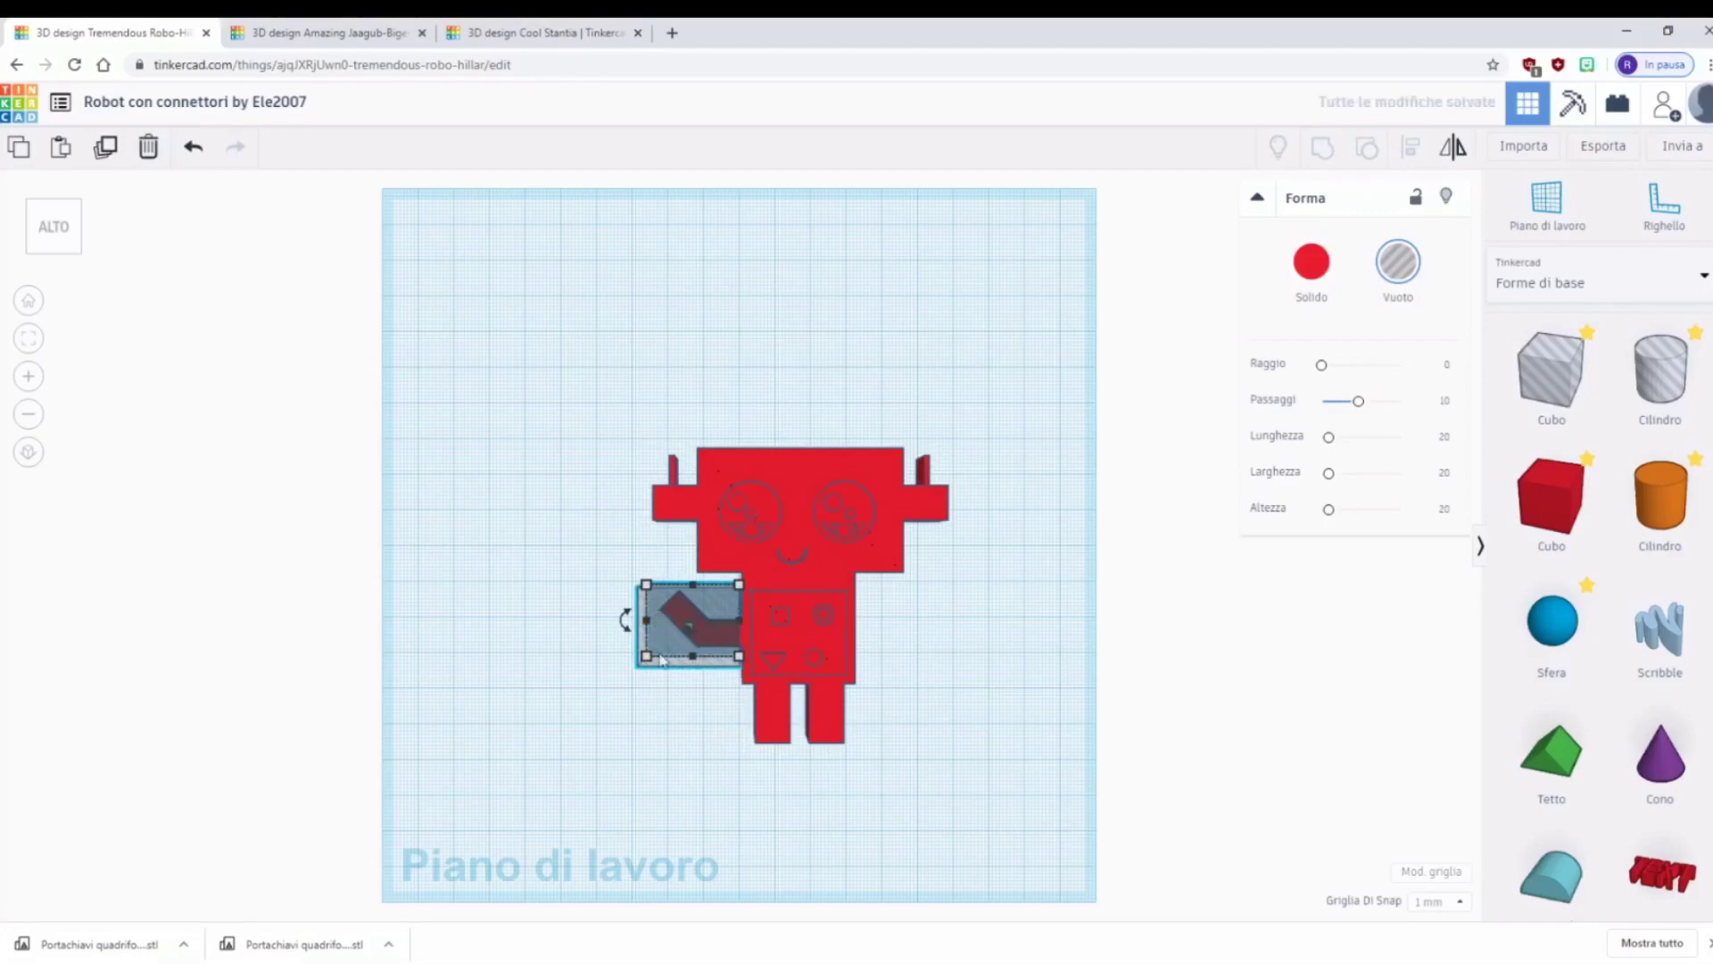
left_click_drag(696, 795, 757, 592)
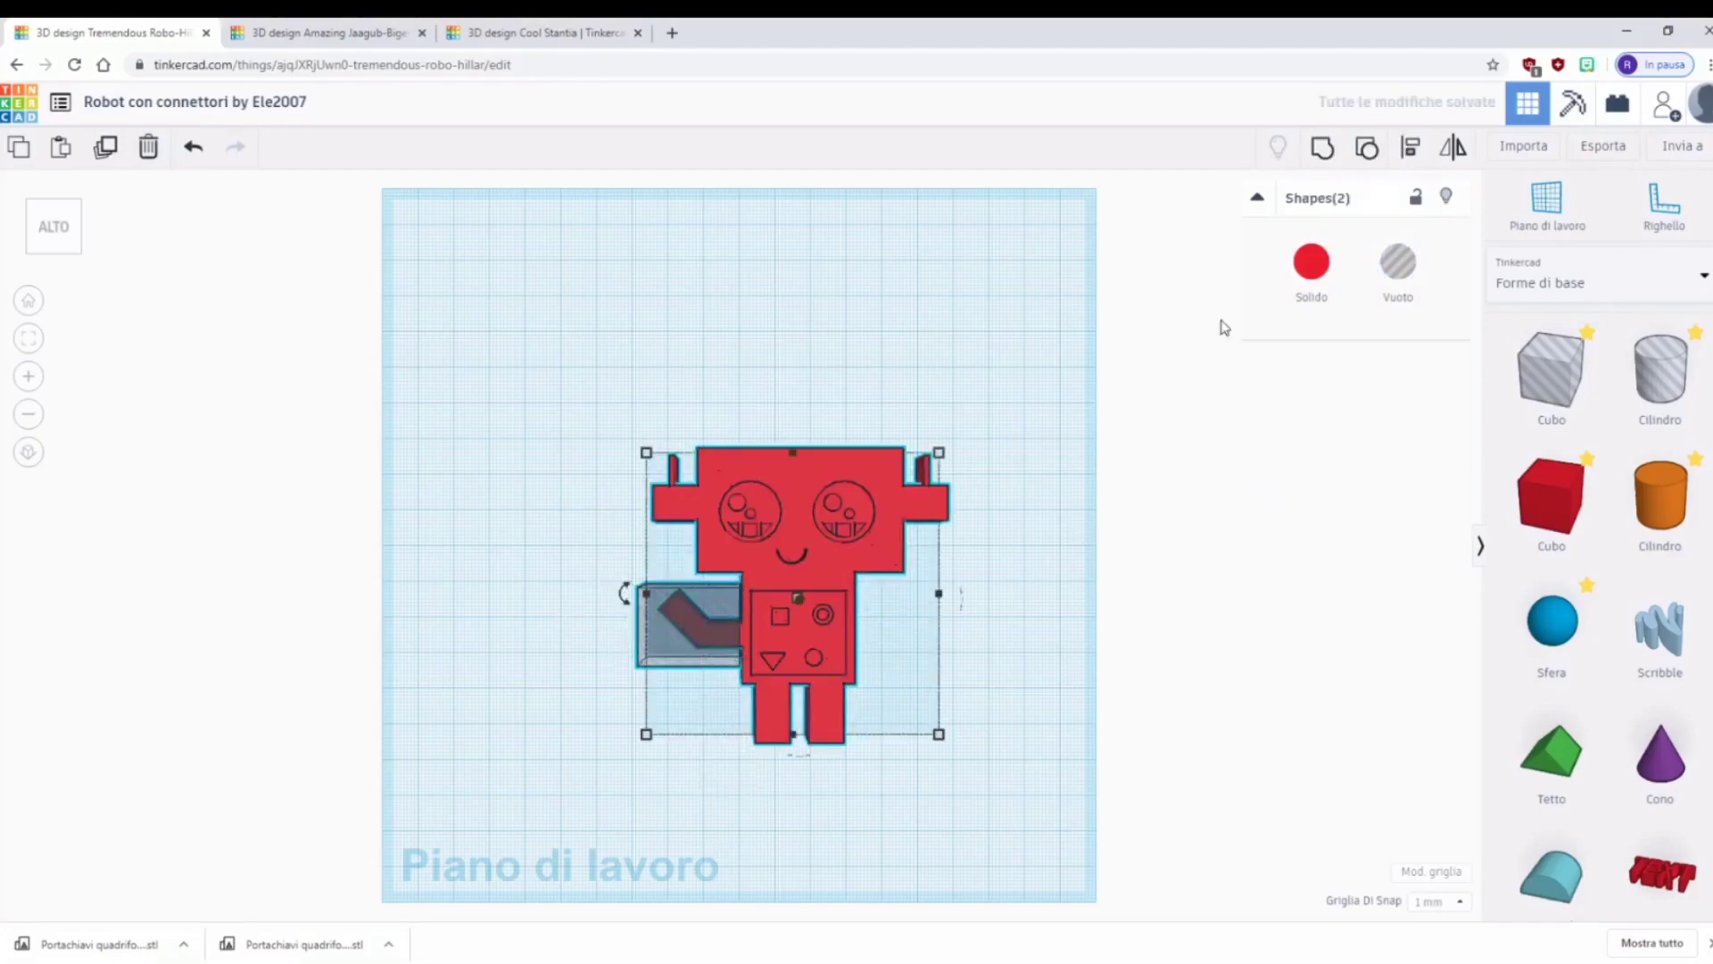
left_click(1321, 148)
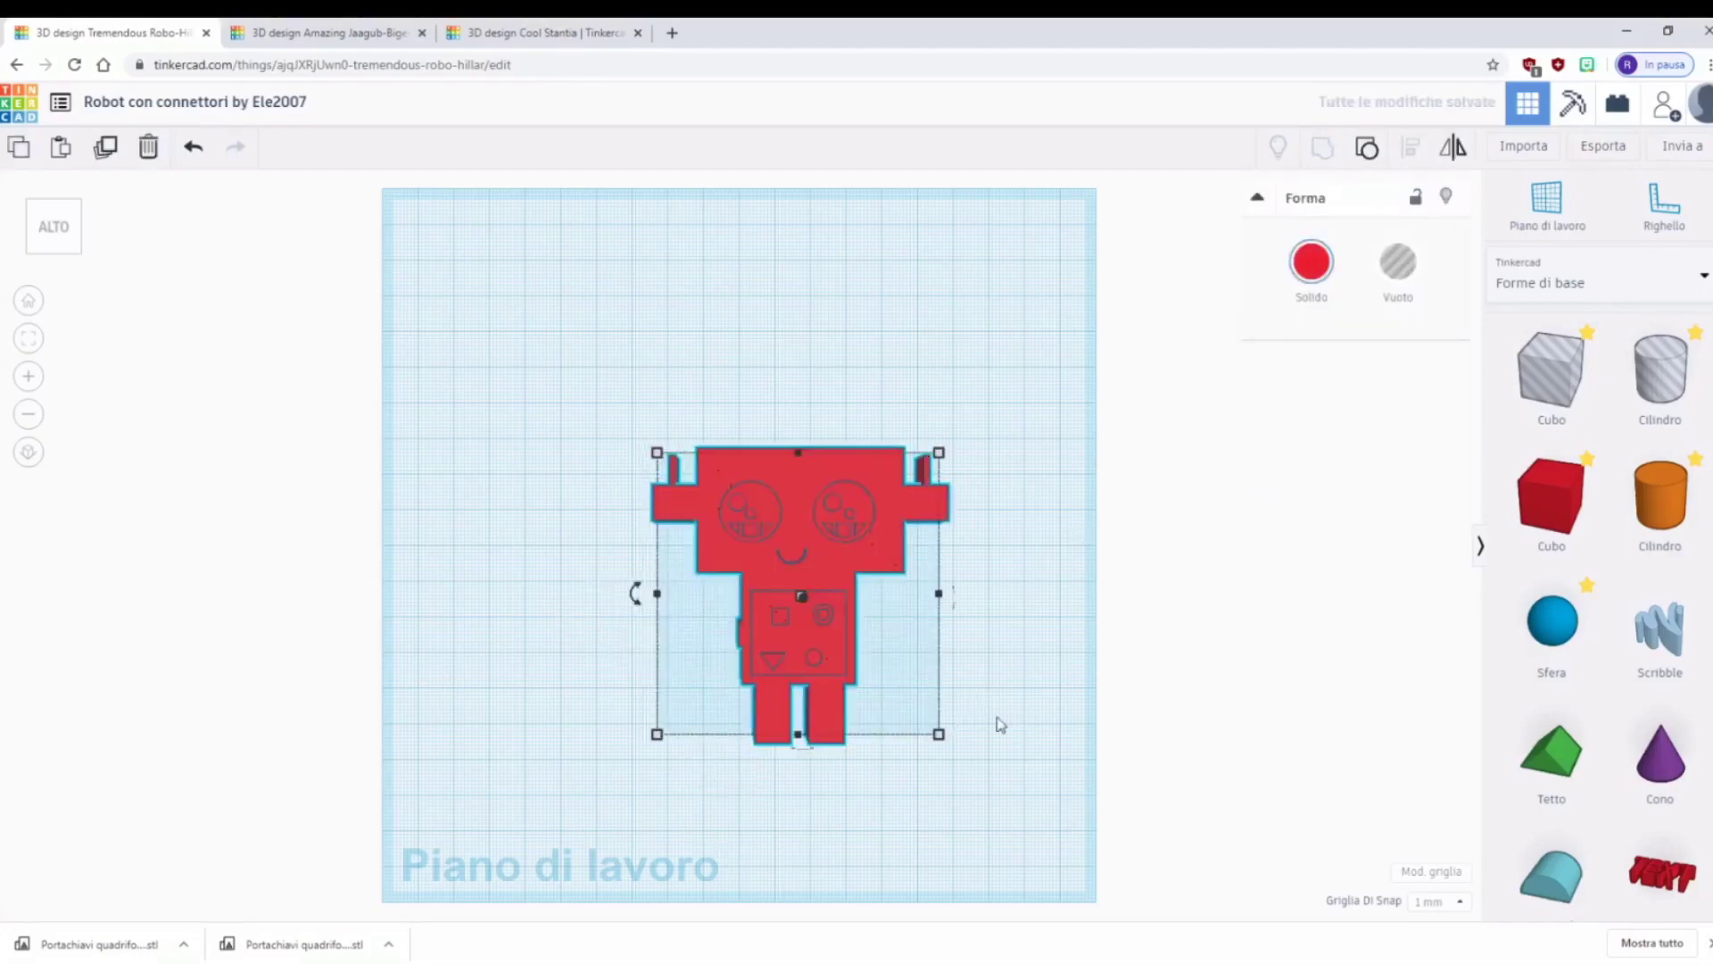
key("ctrl+z")
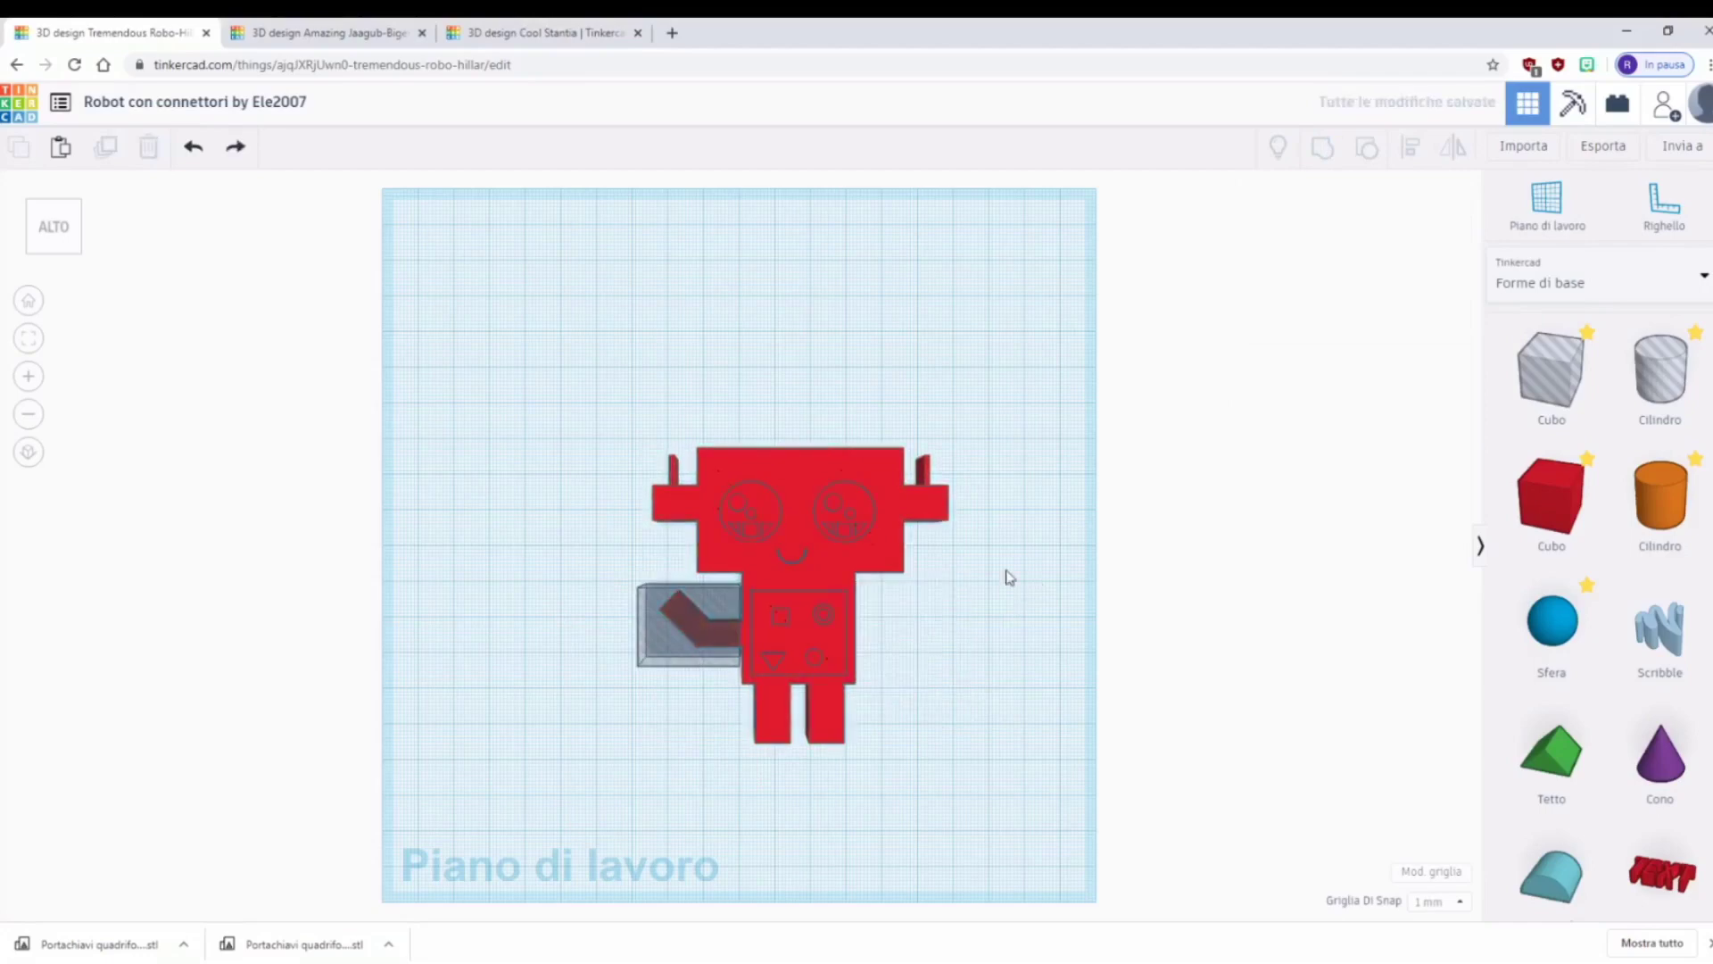
- Adjust the hole box over the robot's left arm so it clears the torso, and group it with the robot to cut off the arm
left_click(696, 644)
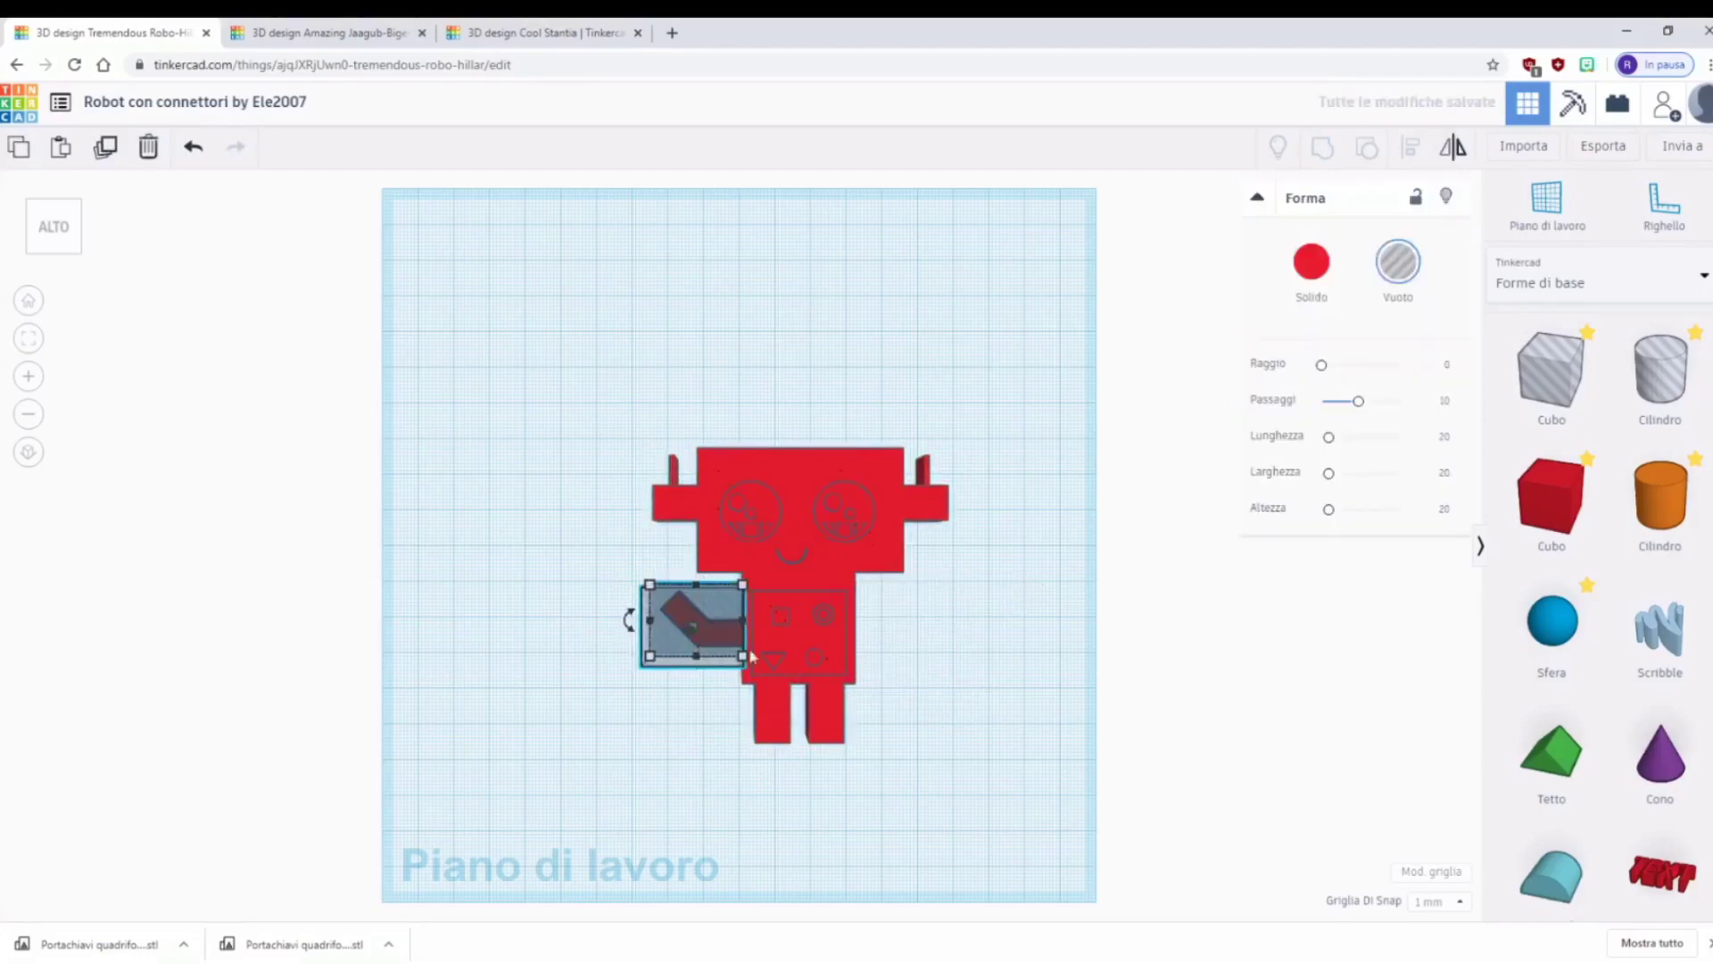
left_click_drag(744, 625, 735, 618)
key("ctrl+a")
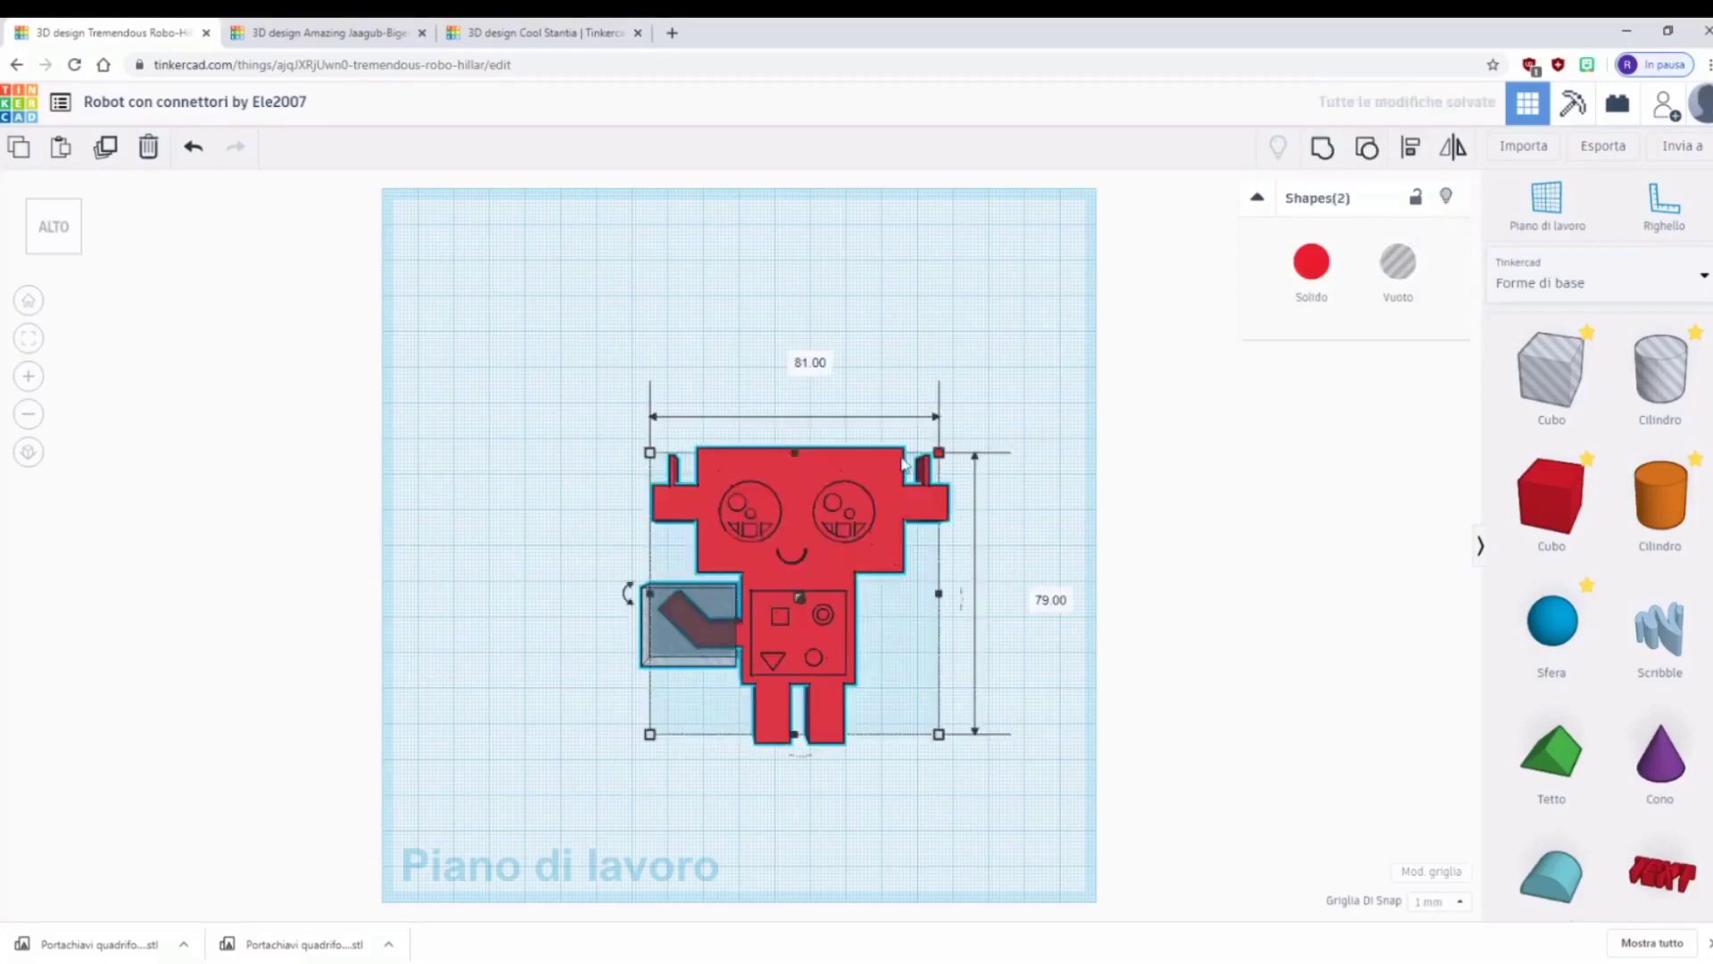
left_click(1322, 150)
scroll(1160, 486, "up", 1)
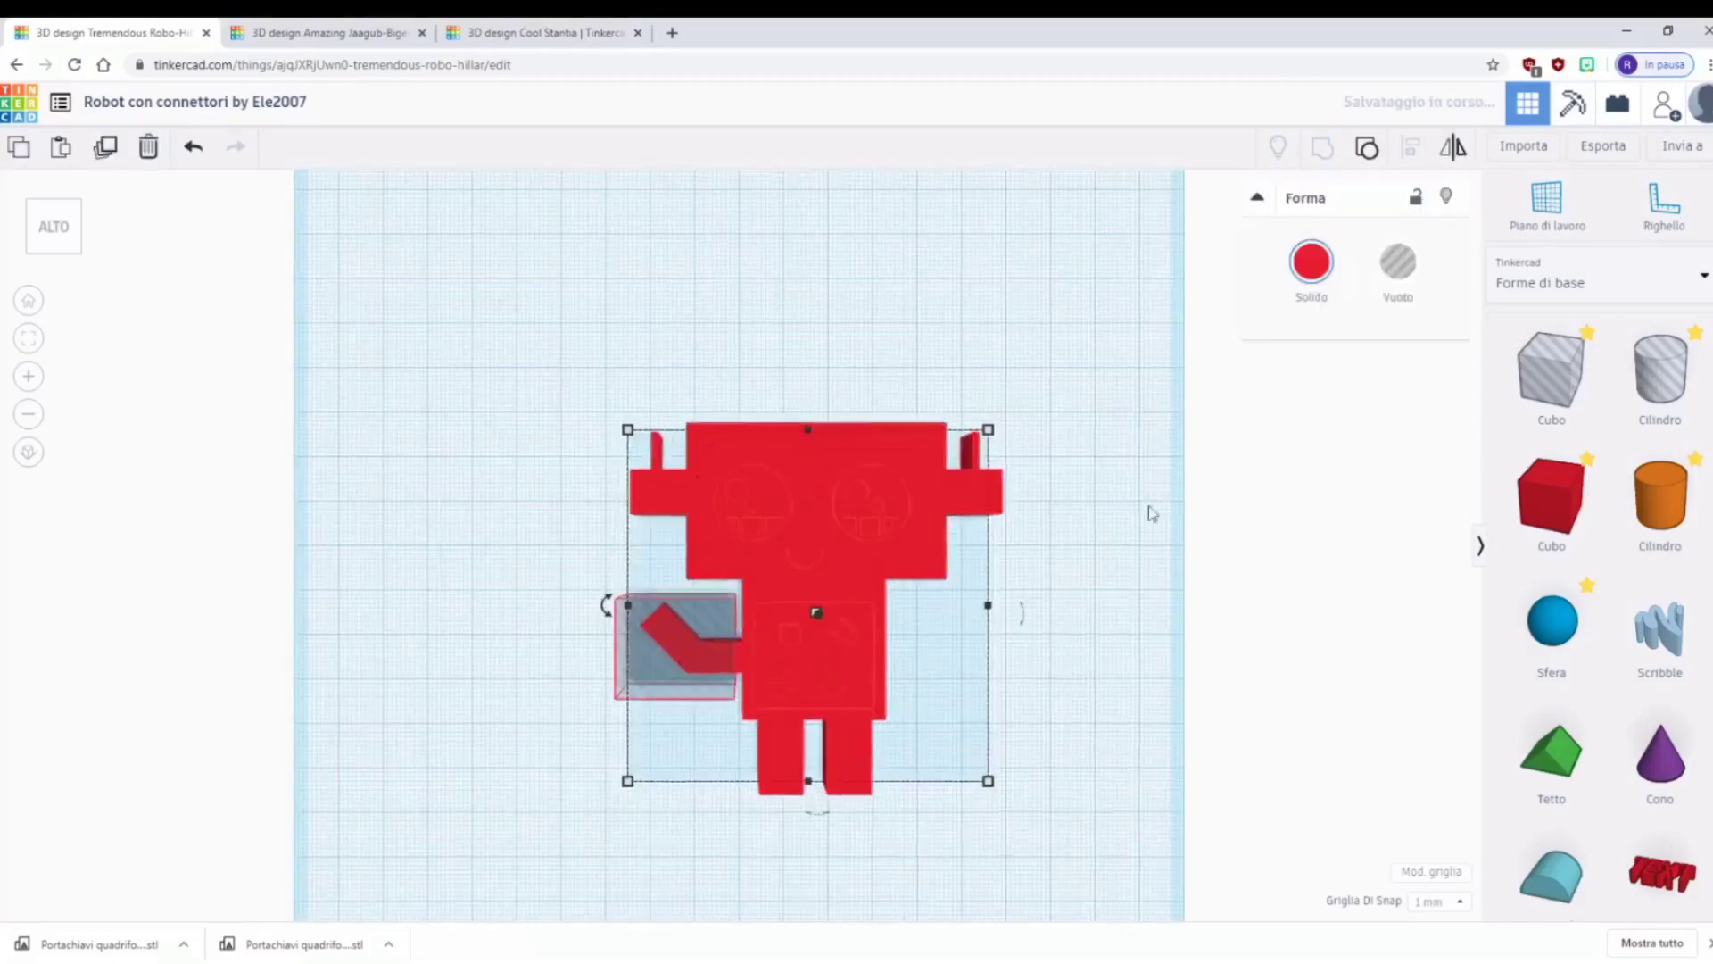
- Place a hole cube over the leftover arm stub on the torso's left side and group it with the robot to remove the stub
left_click_drag(1533, 359, 700, 664)
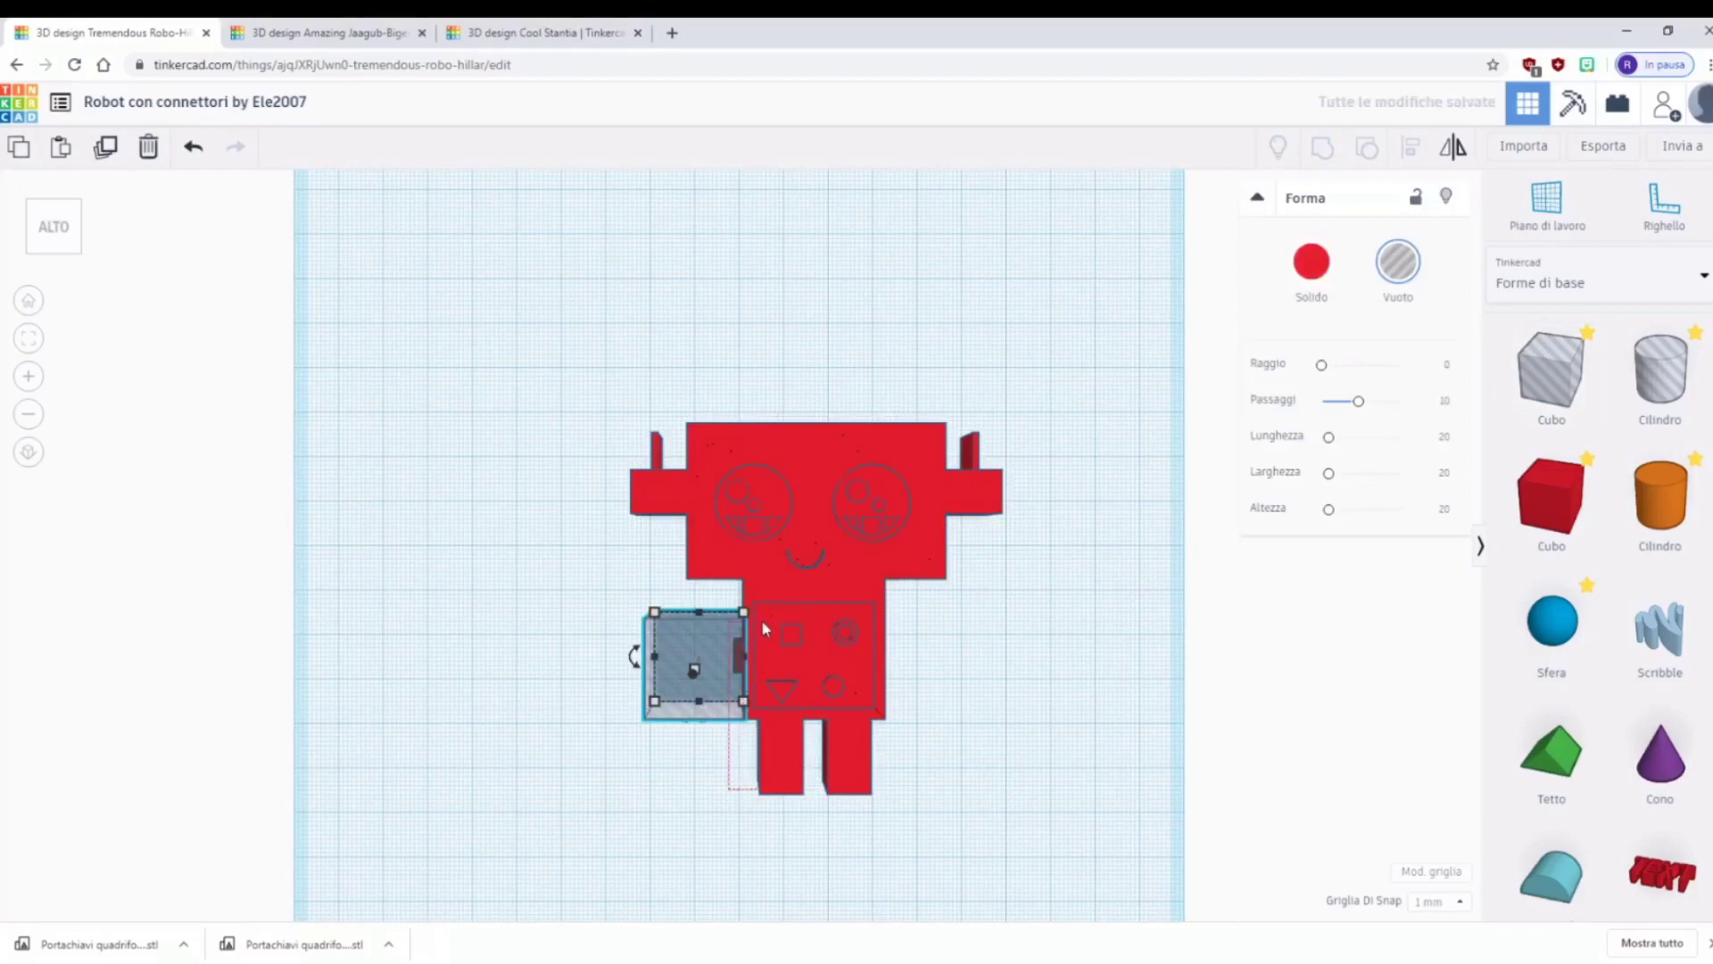
left_click(784, 613, "shift")
left_click(1322, 147)
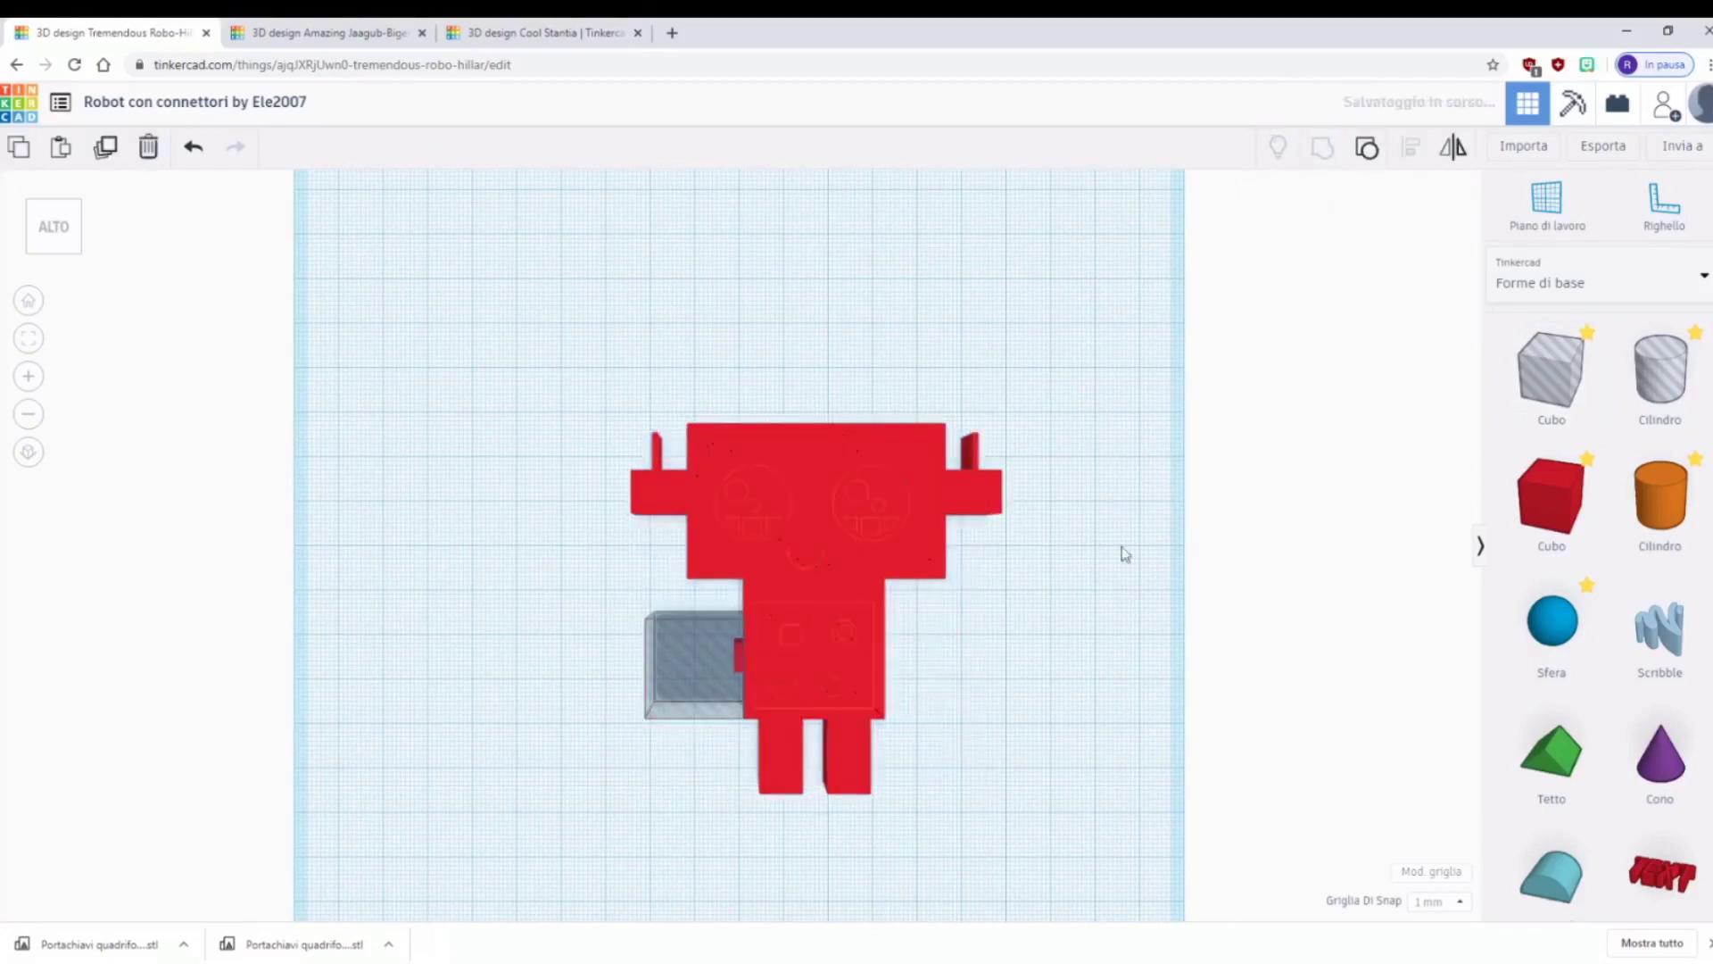
scroll(1102, 574, "up", 2)
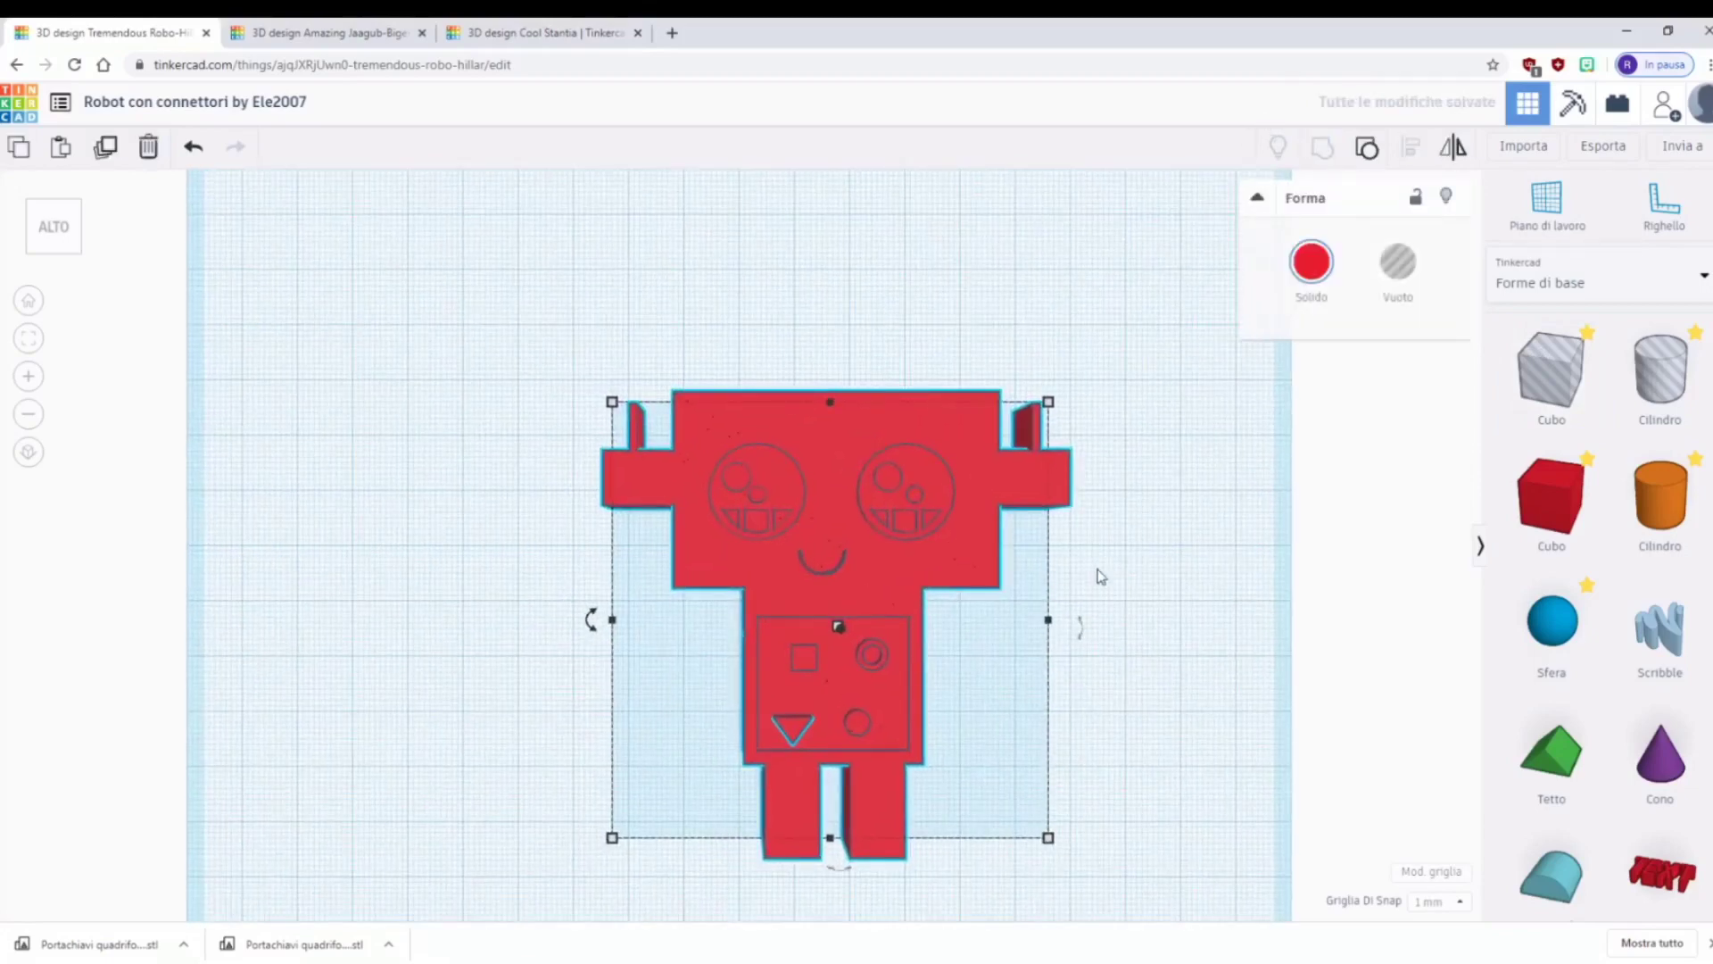
- Place a hole cube over the robot's legs, widen it to 38 mm and group it with the robot to cut the legs off
left_click(1551, 371)
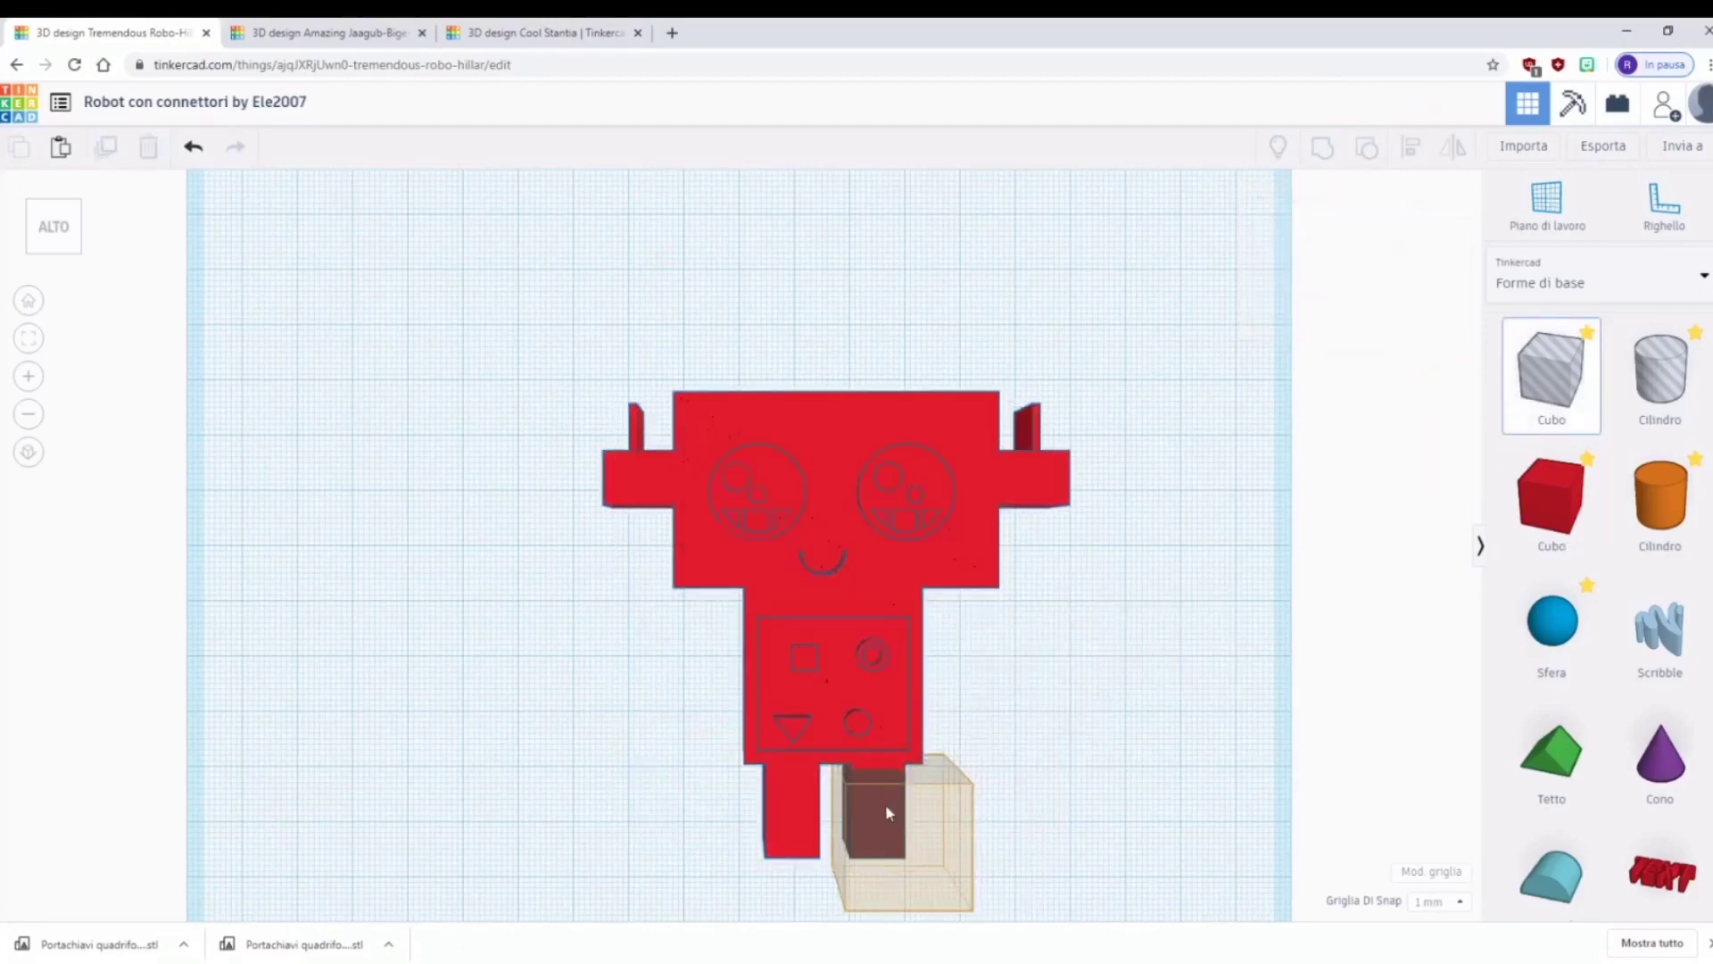
left_click(885, 805)
left_click_drag(829, 814, 729, 814)
scroll(1037, 879, "down", 2)
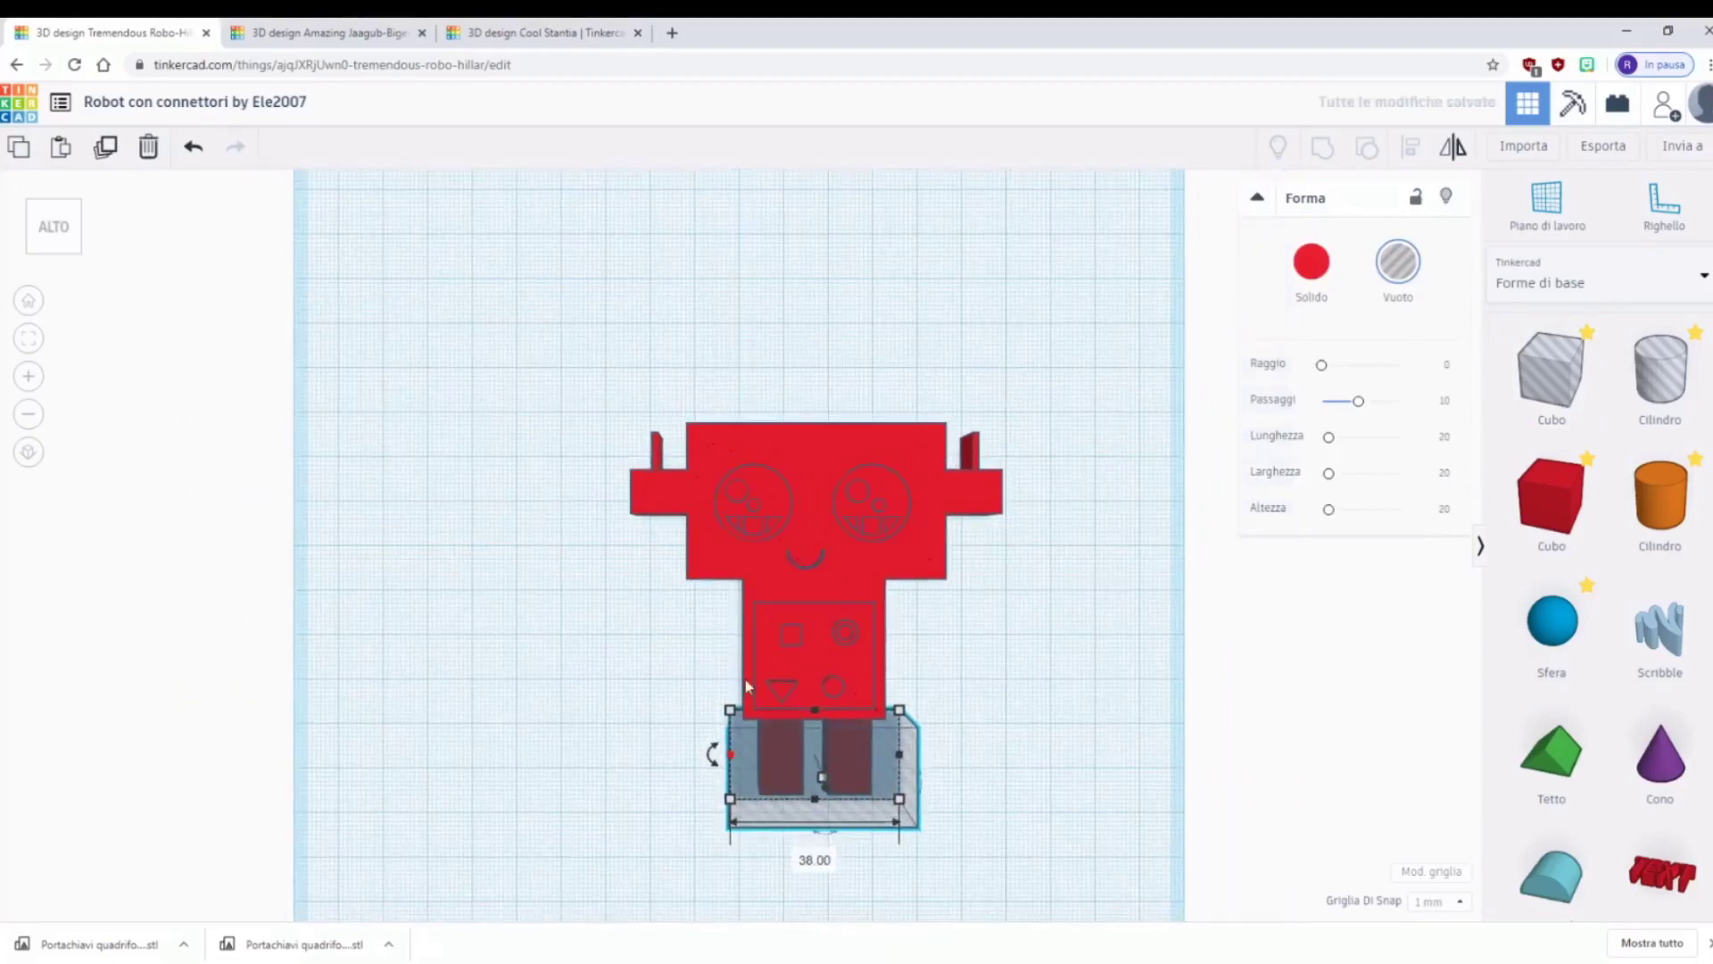
left_click_drag(1021, 831, 642, 587)
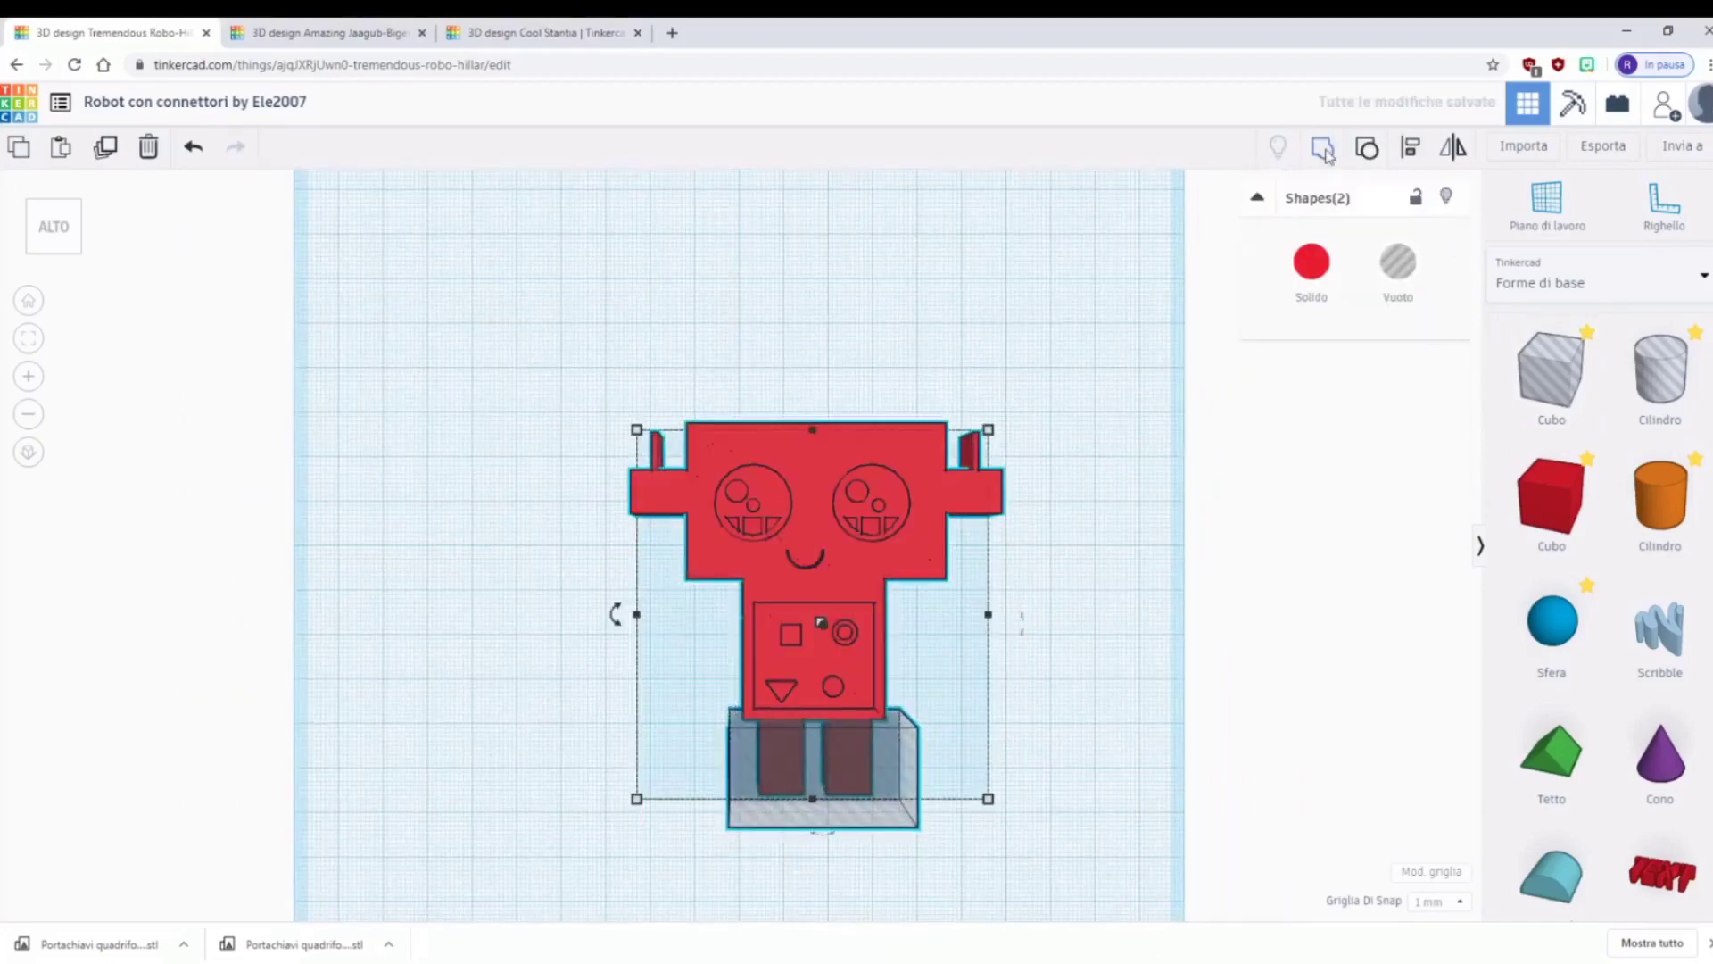
left_click(1325, 150)
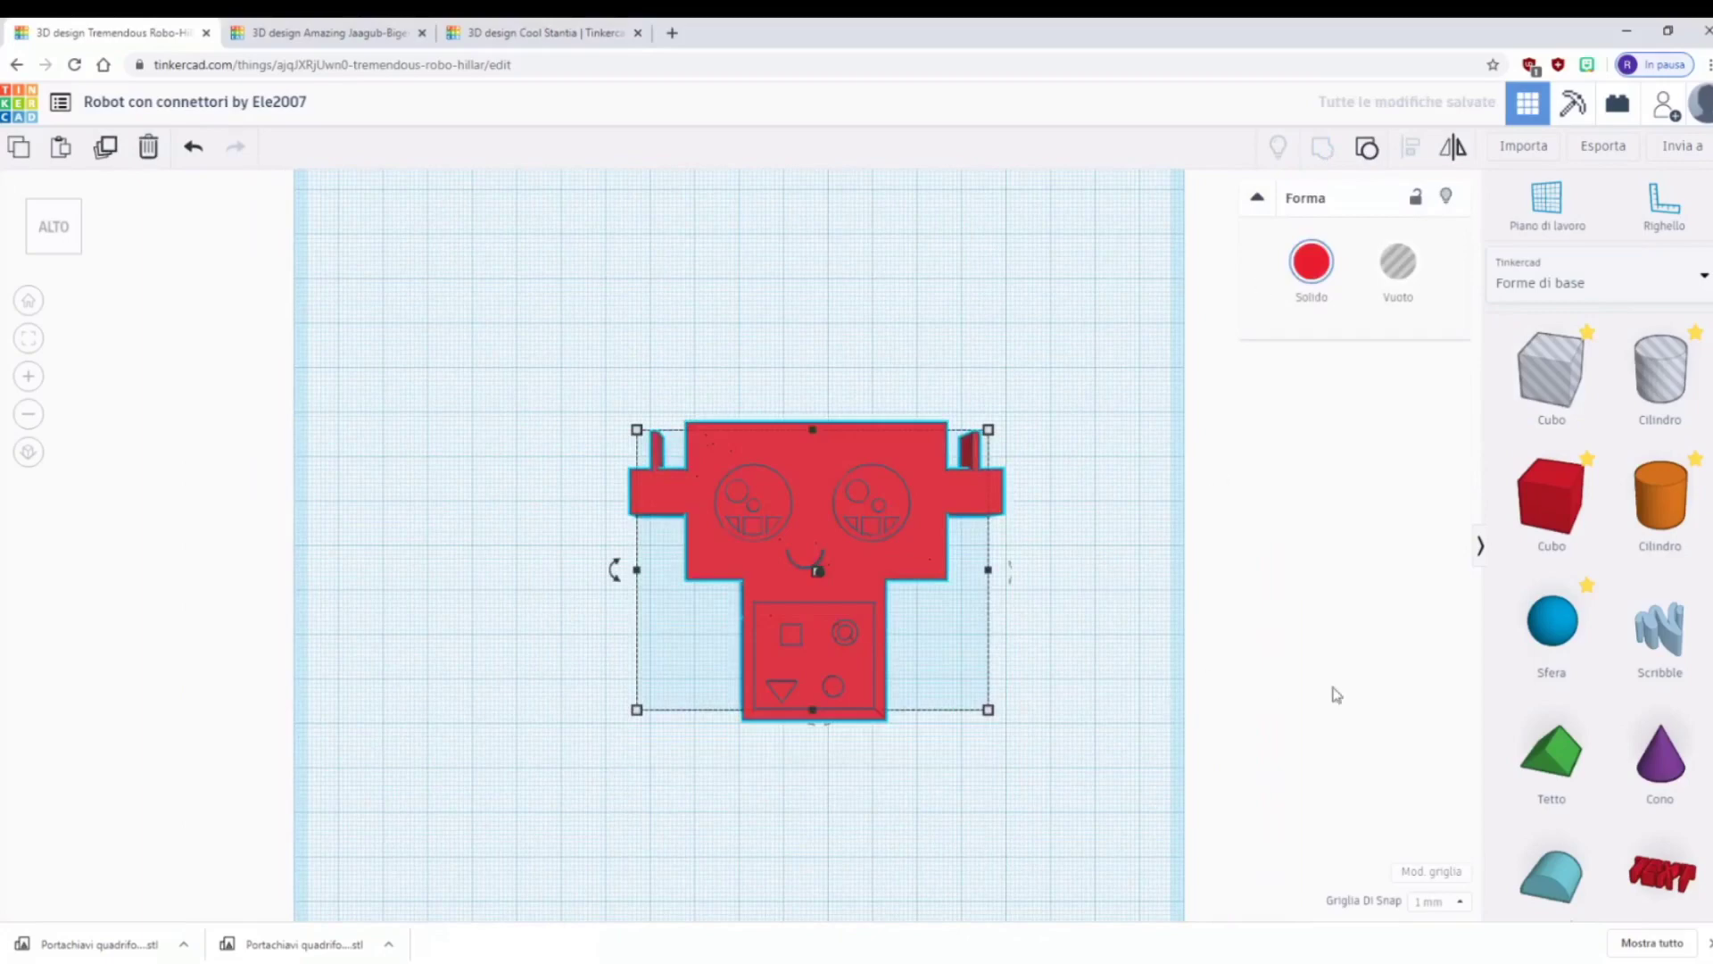
- Add a Giunto socket from the Connettori shapes against the left side of the torso, with its opening facing outward
left_click(1681, 279)
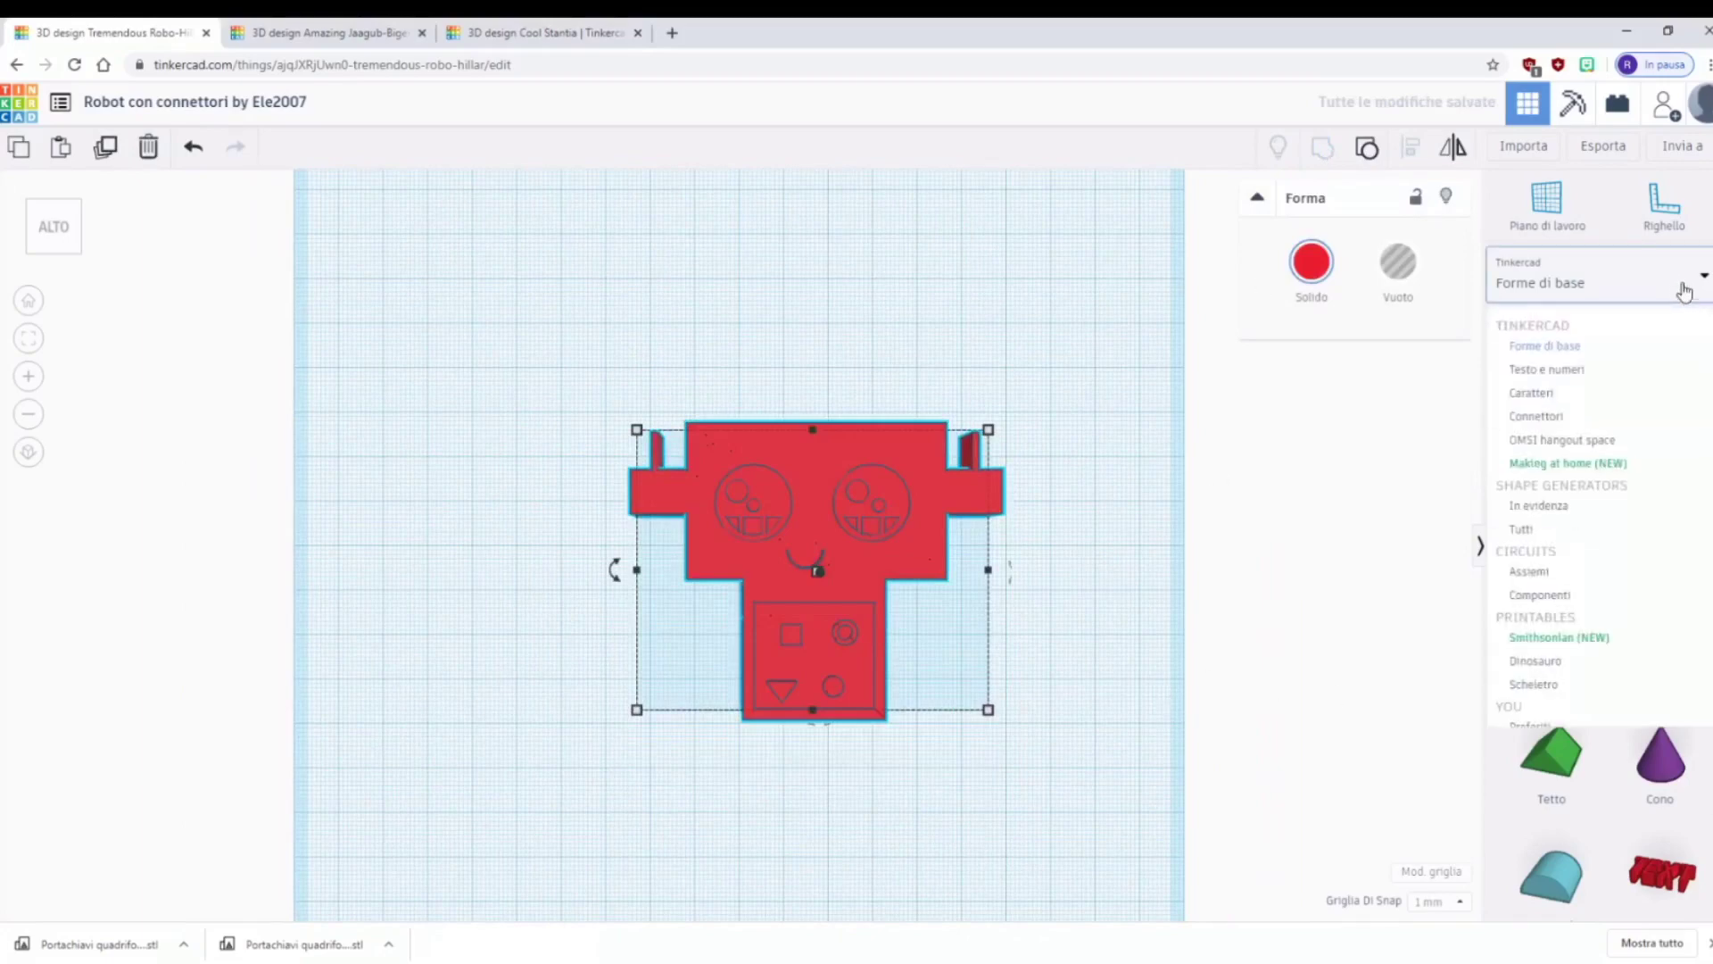
left_click(1641, 427)
scroll(1624, 482, "down", 1)
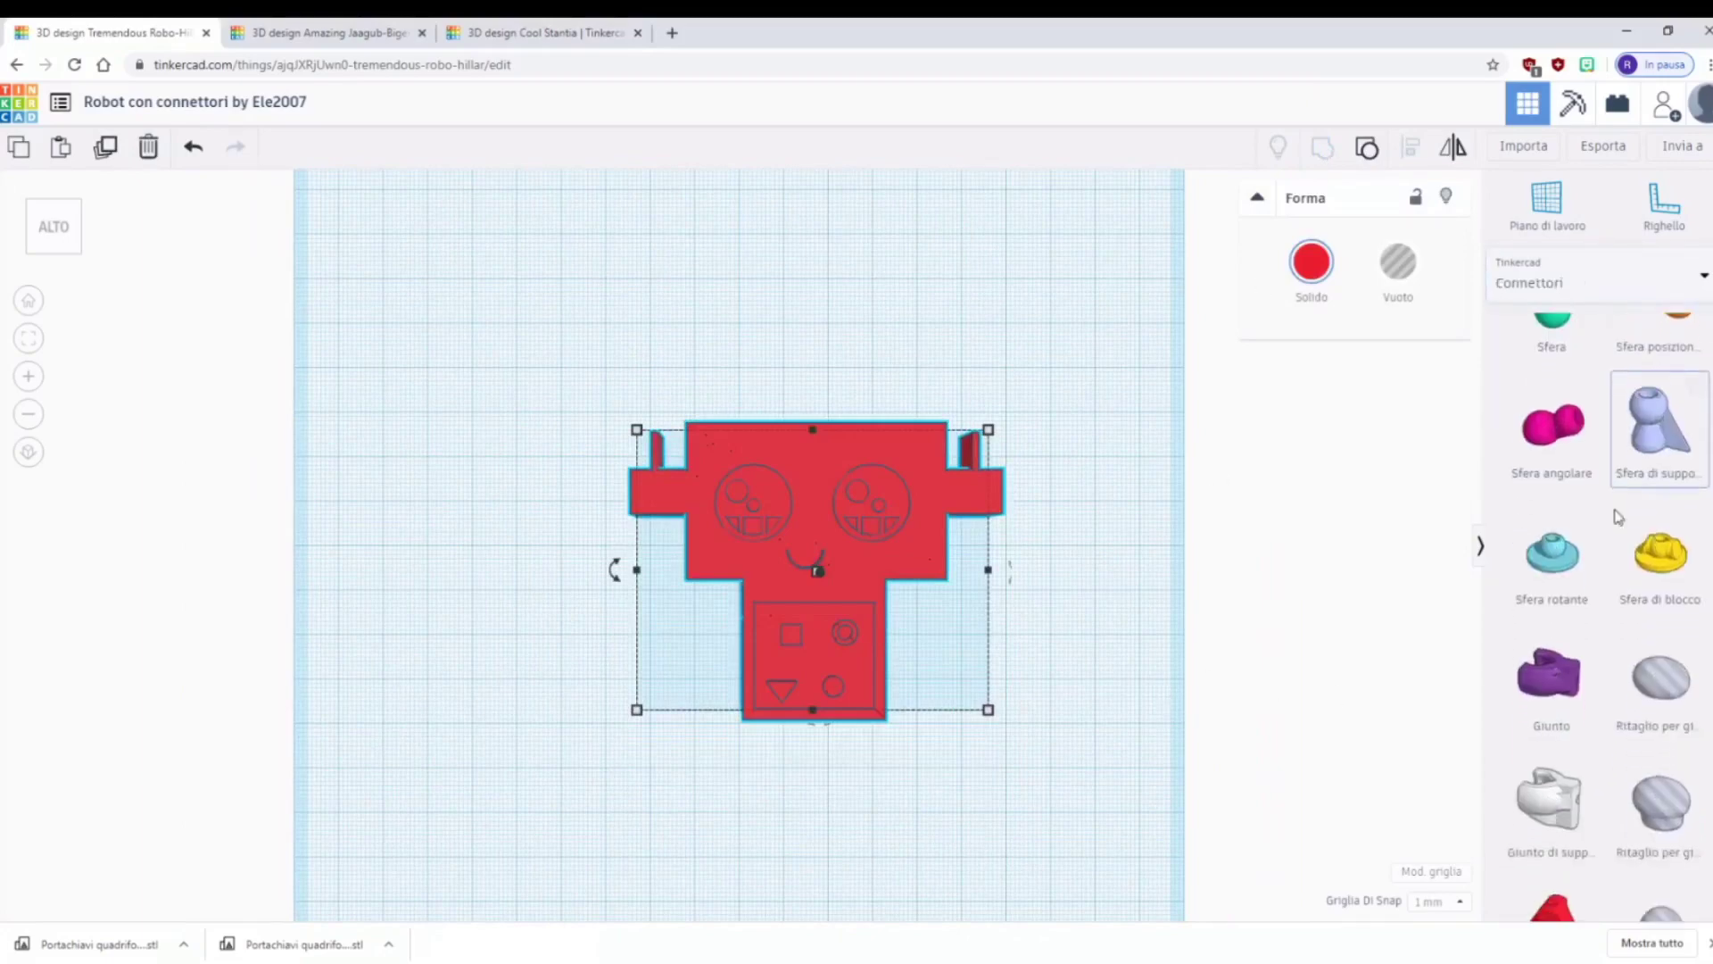
scroll(1618, 516, "down", 1)
left_click_drag(1543, 680, 705, 658)
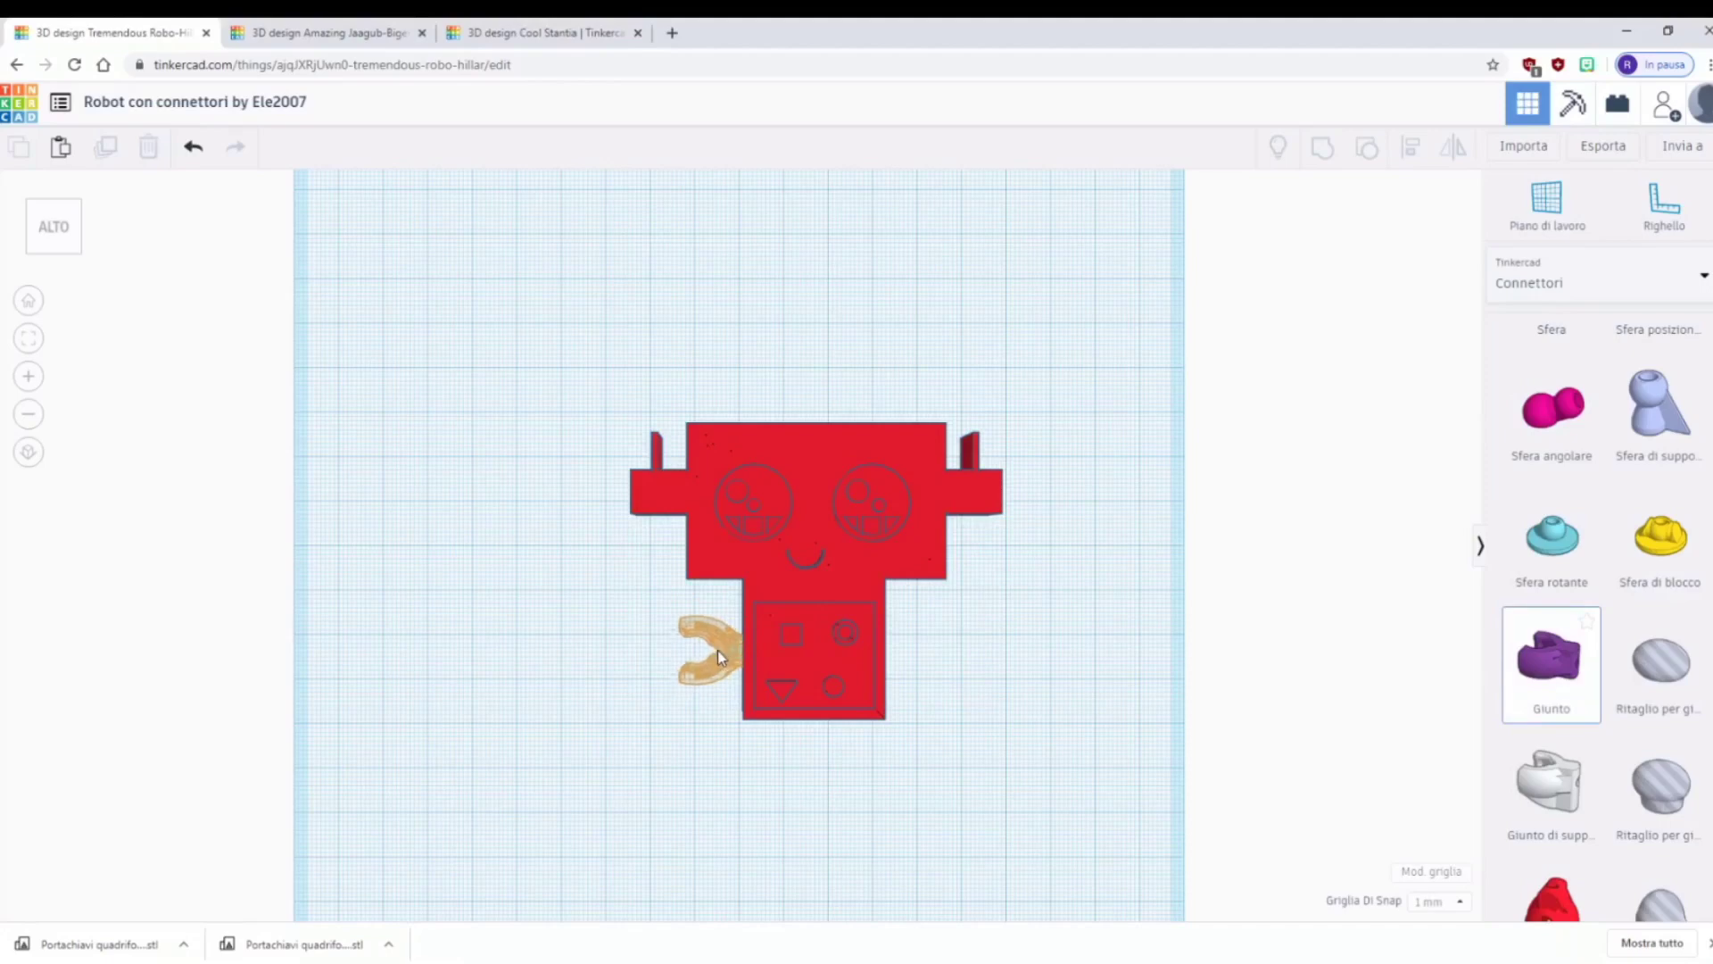
left_click_drag(719, 650, 719, 650)
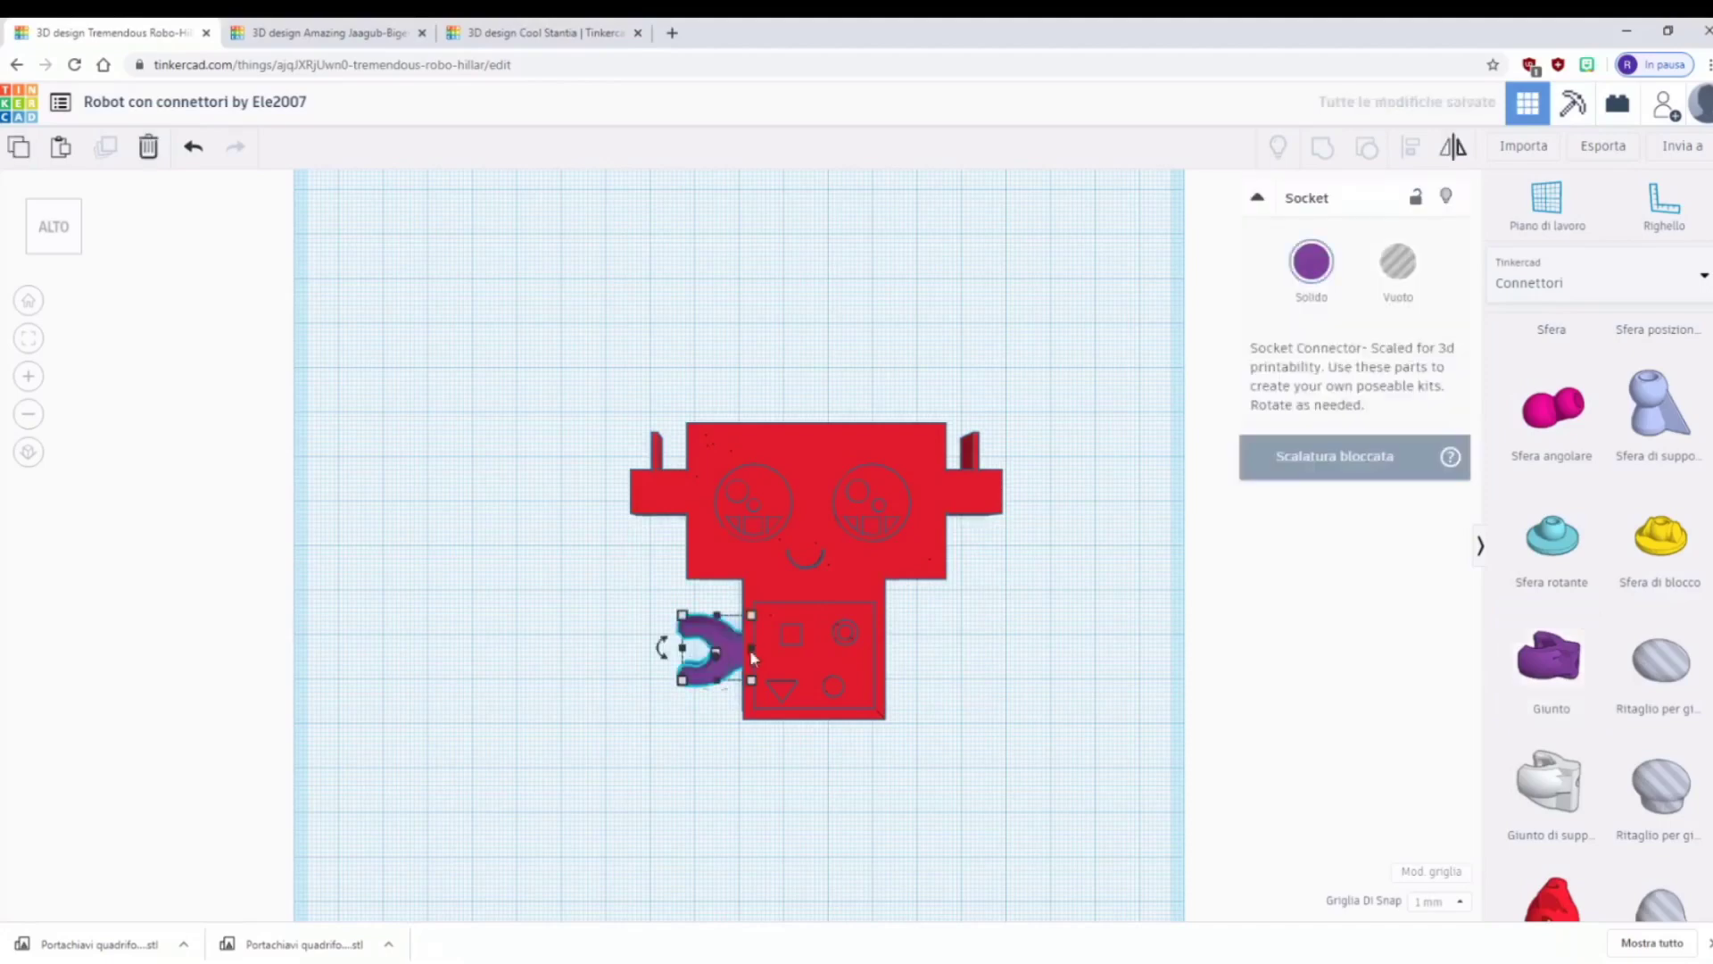
- Set the robot body's height to 16 mm
left_click(33, 229)
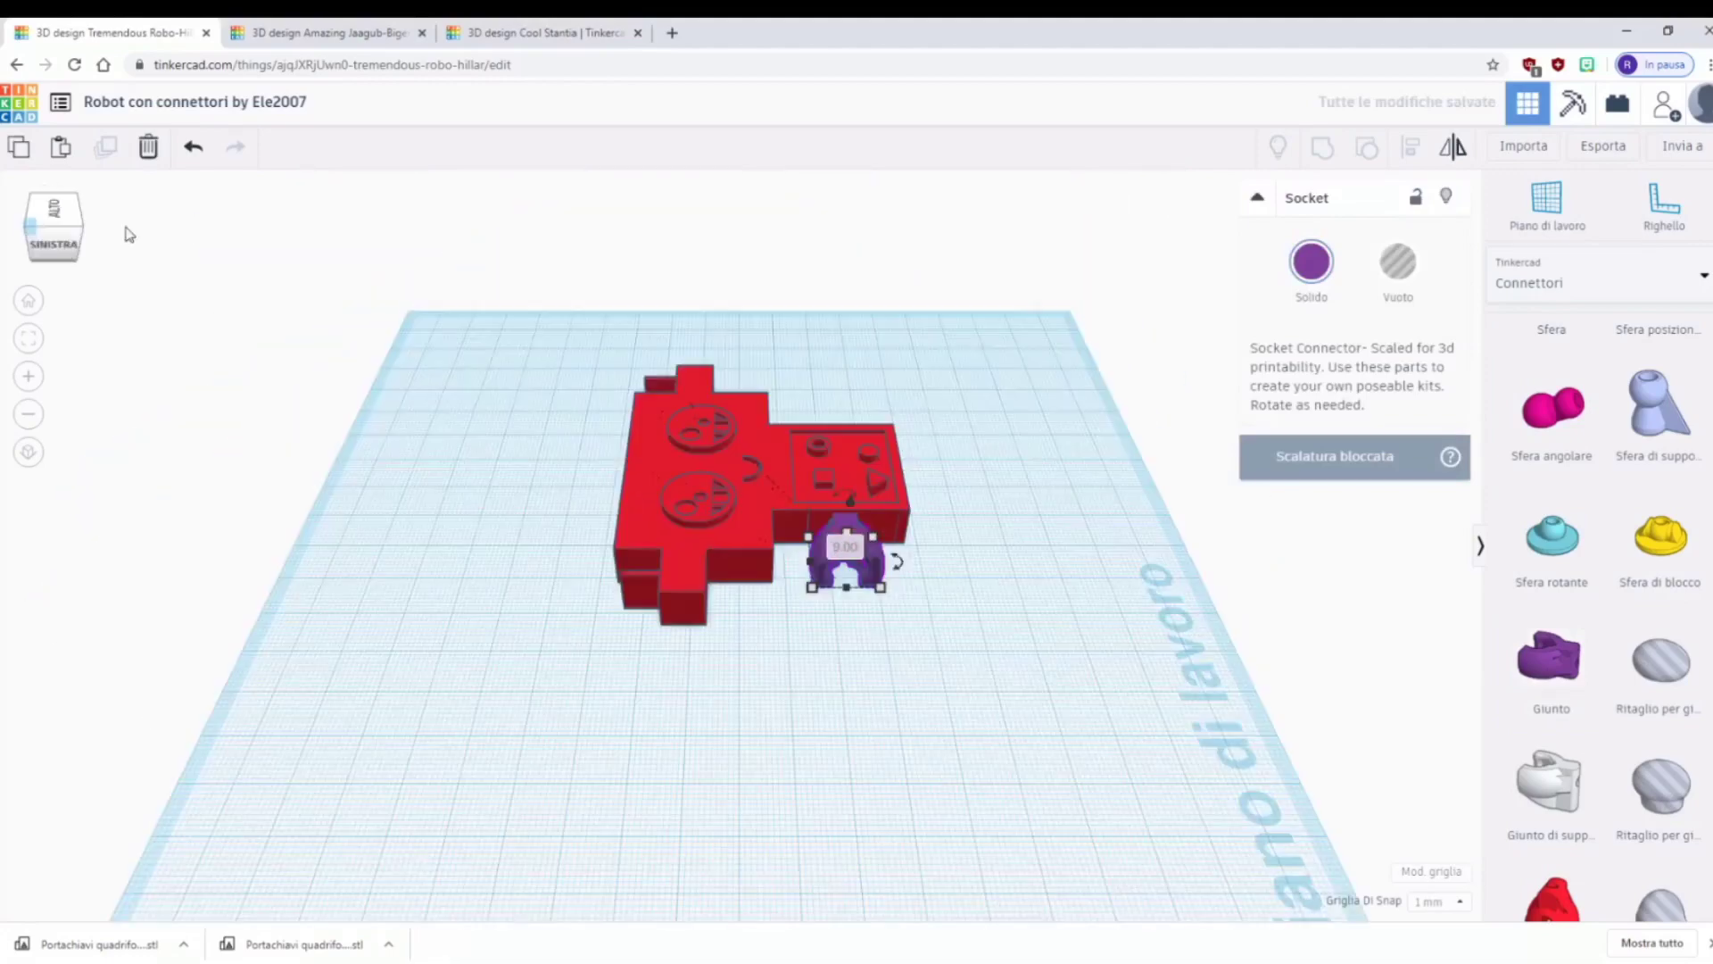
left_click(773, 441)
mouse_move(764, 427)
left_mouse_down()
mouse_move(764, 444)
mouse_move(743, 444)
left_mouse_up()
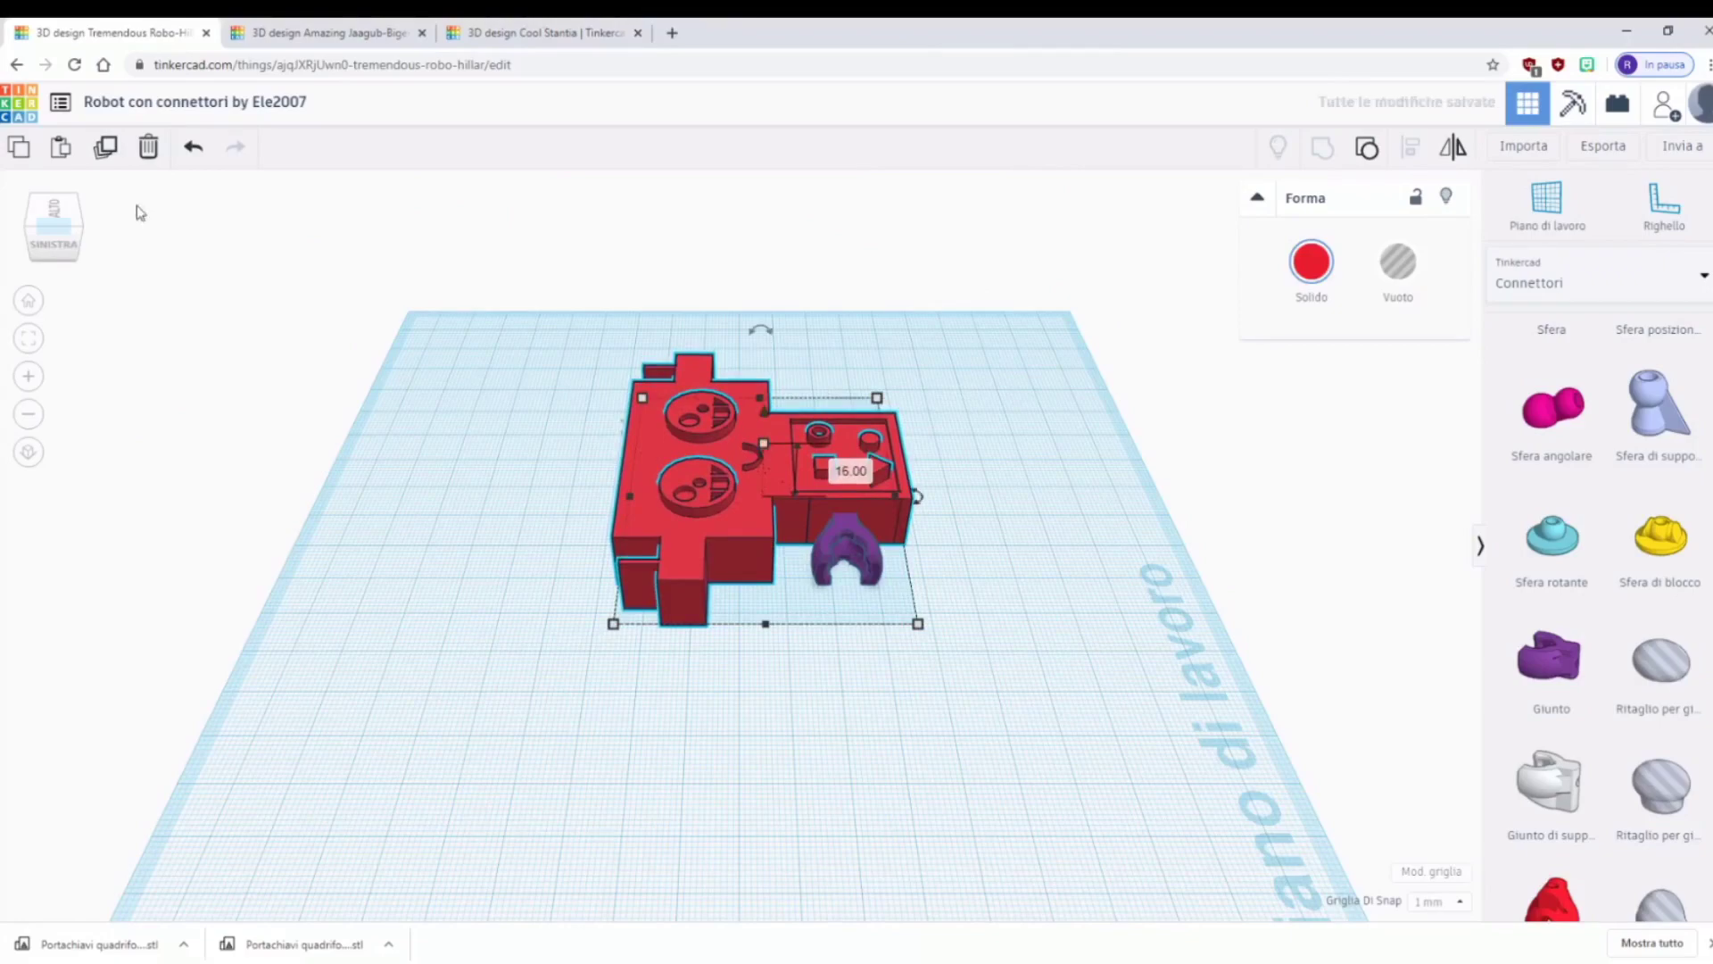
left_click(70, 219)
left_click(73, 223)
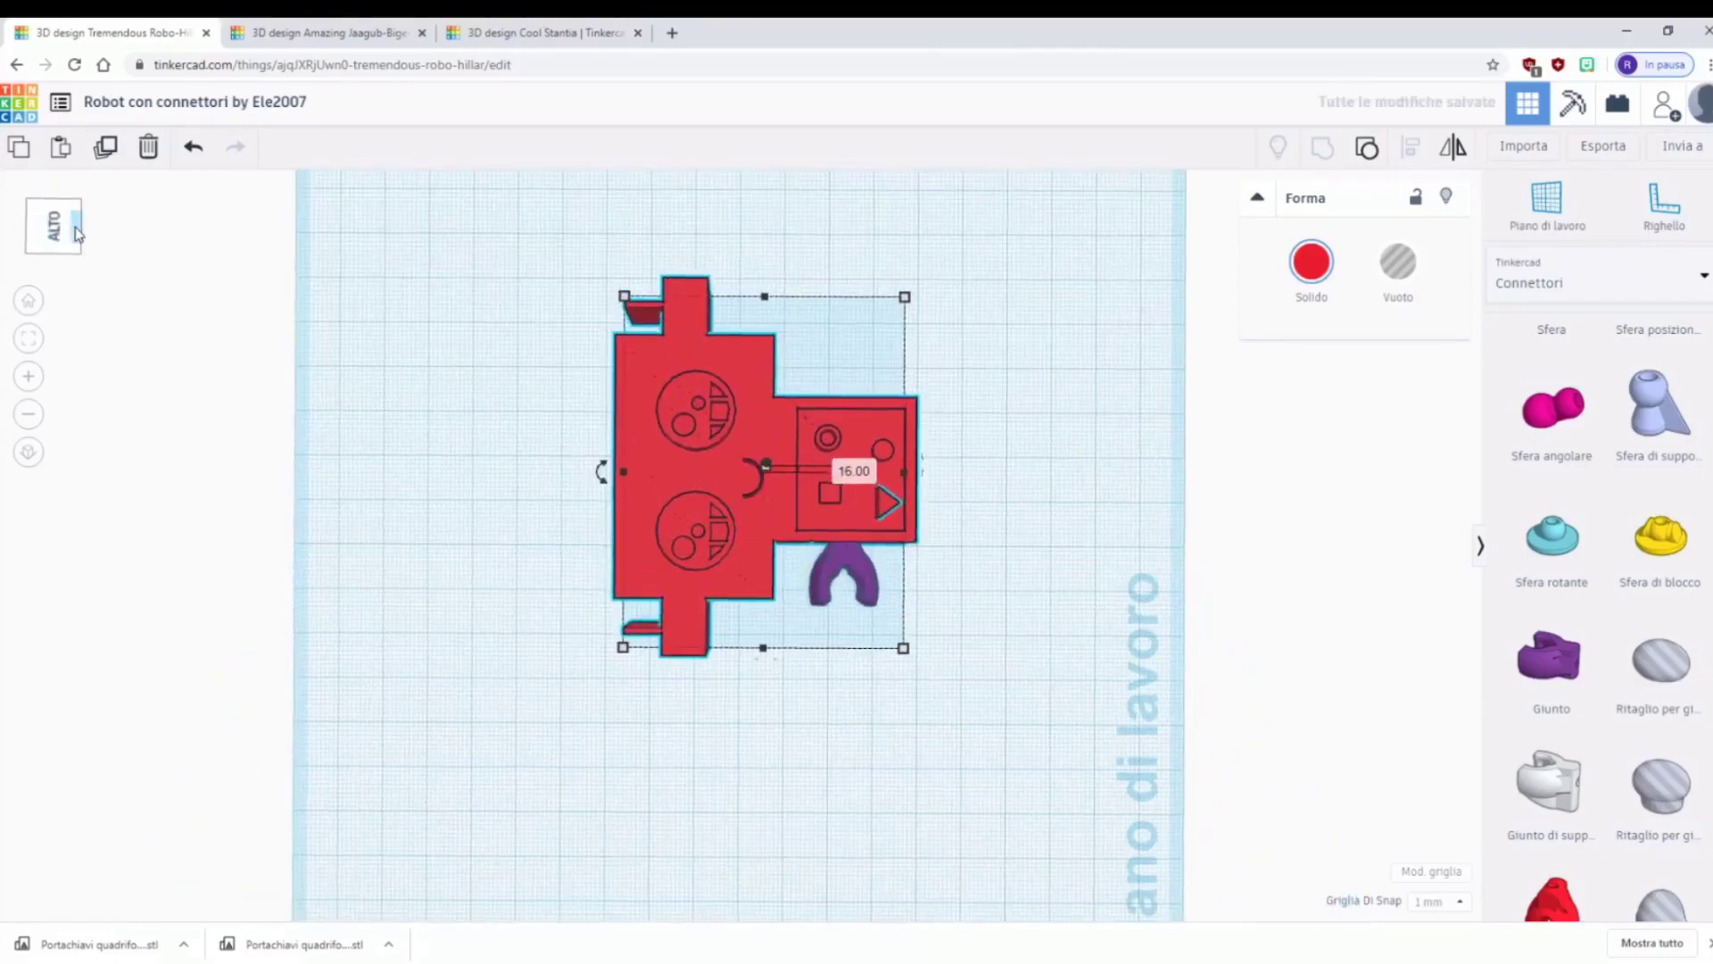
- Add a second Giunto socket beside the torso's right side and rotate it 180° so its opening faces outward
left_click_drag(1564, 690, 978, 621)
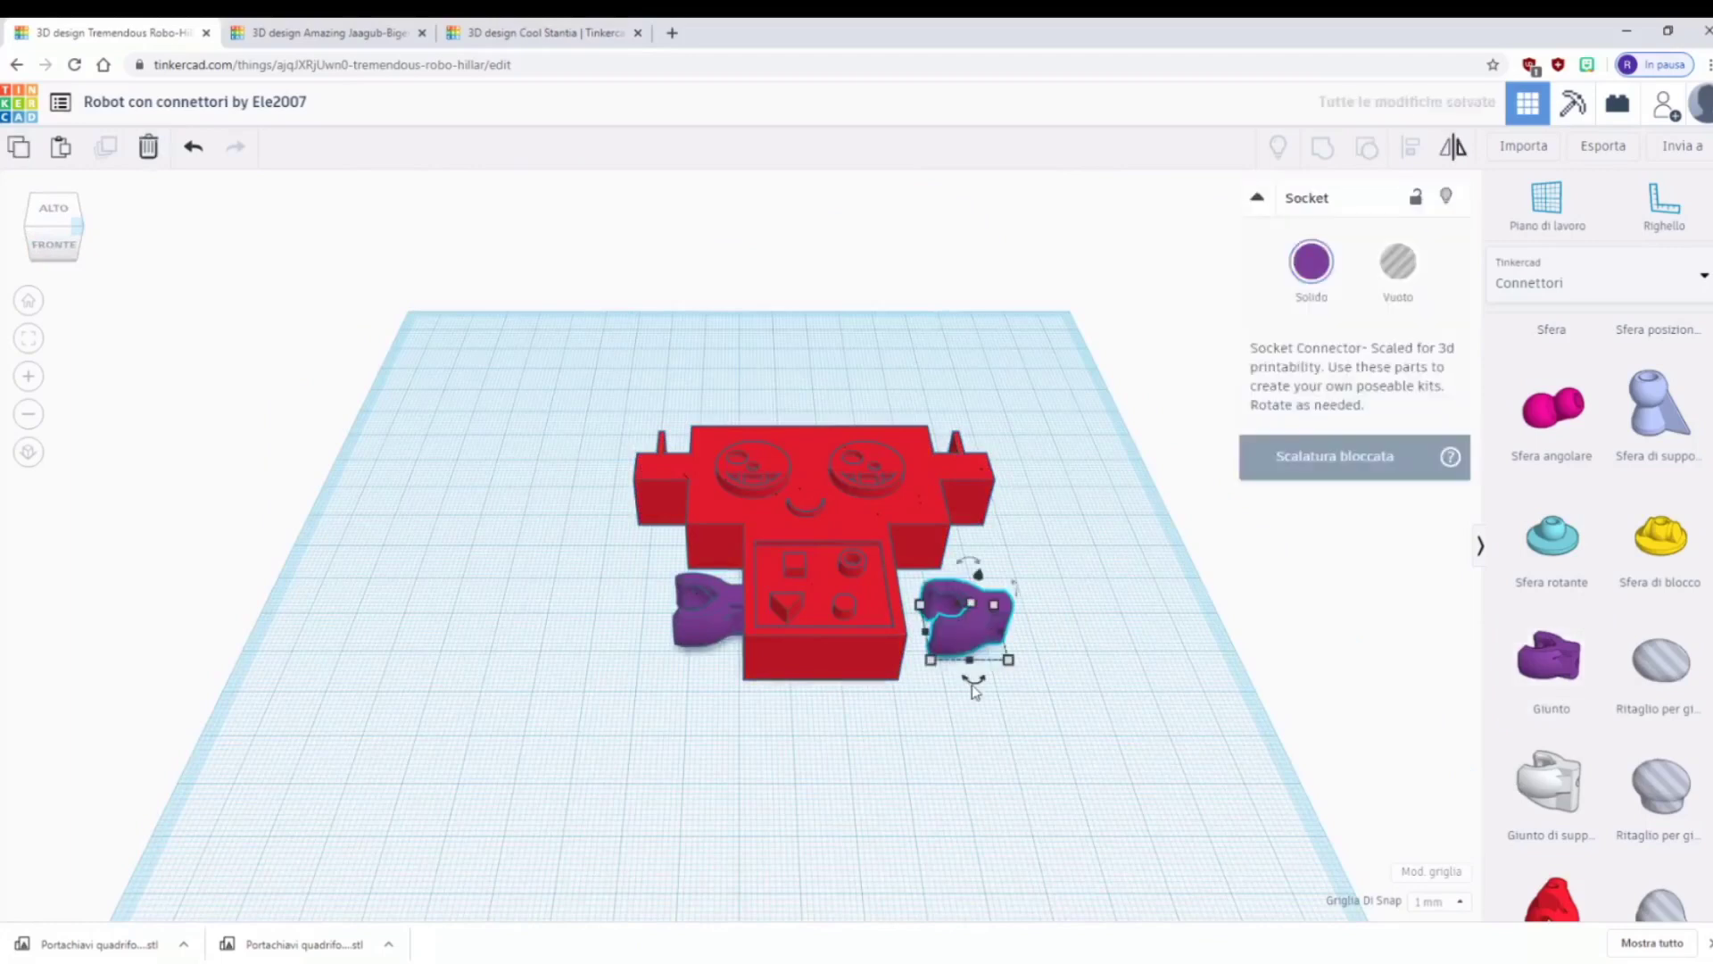
left_click_drag(976, 692, 943, 545)
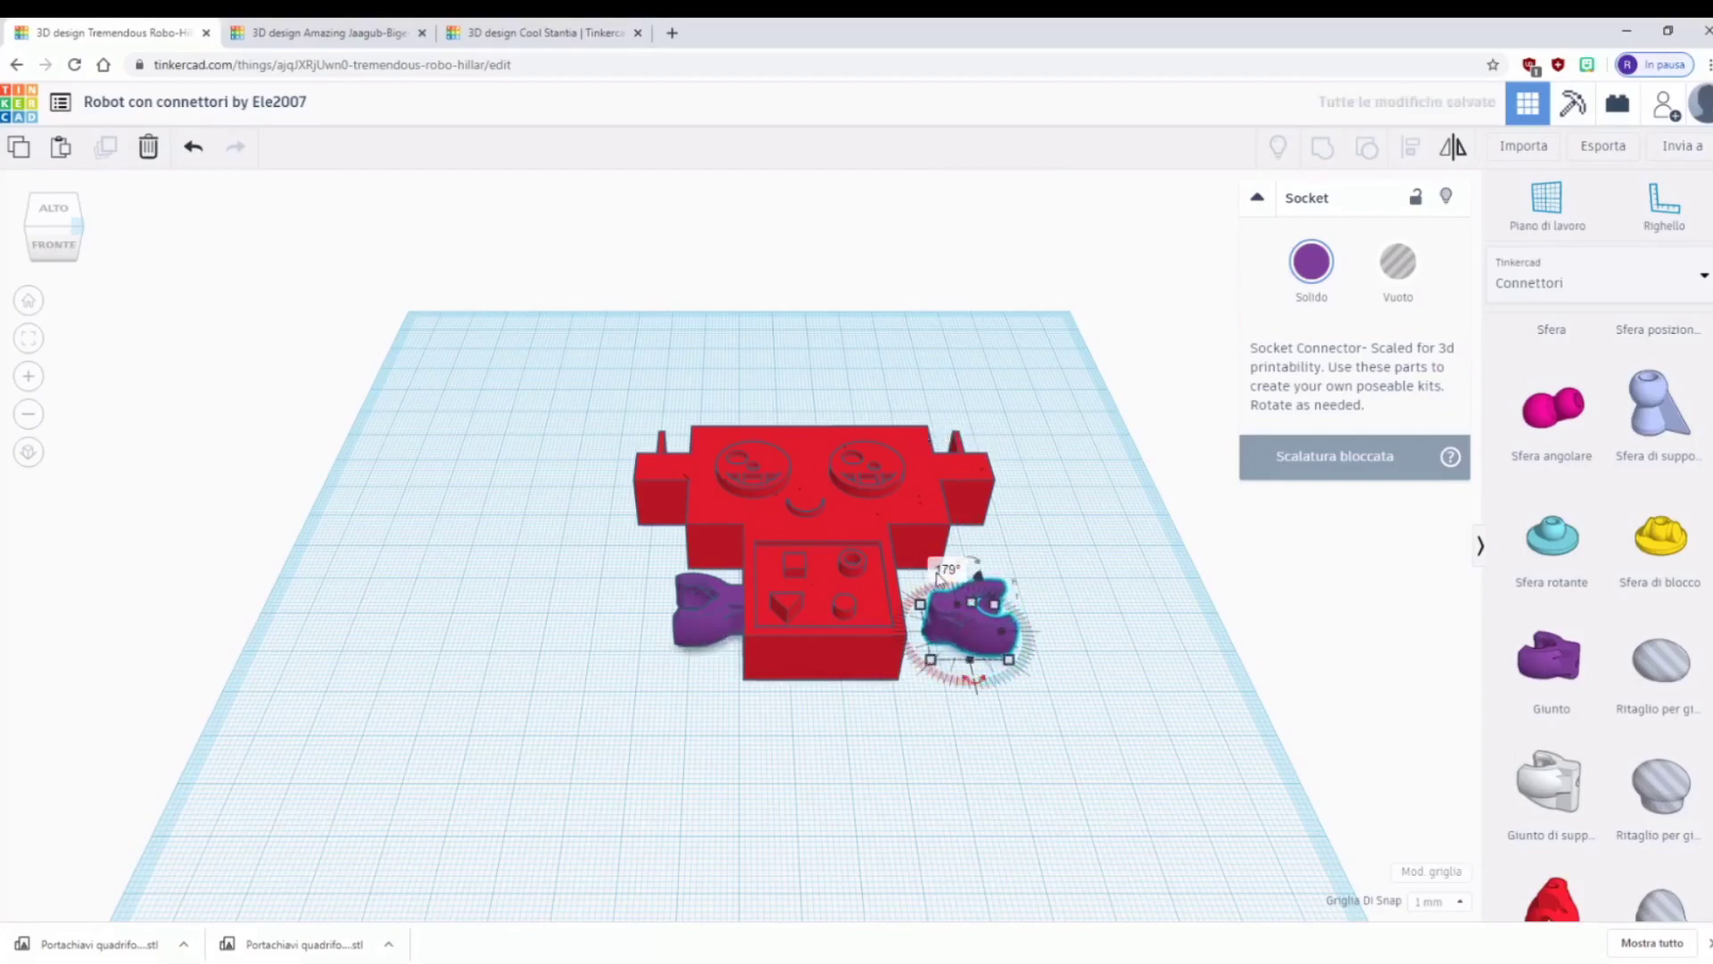
left_click(944, 570)
type("180")
left_click(53, 207)
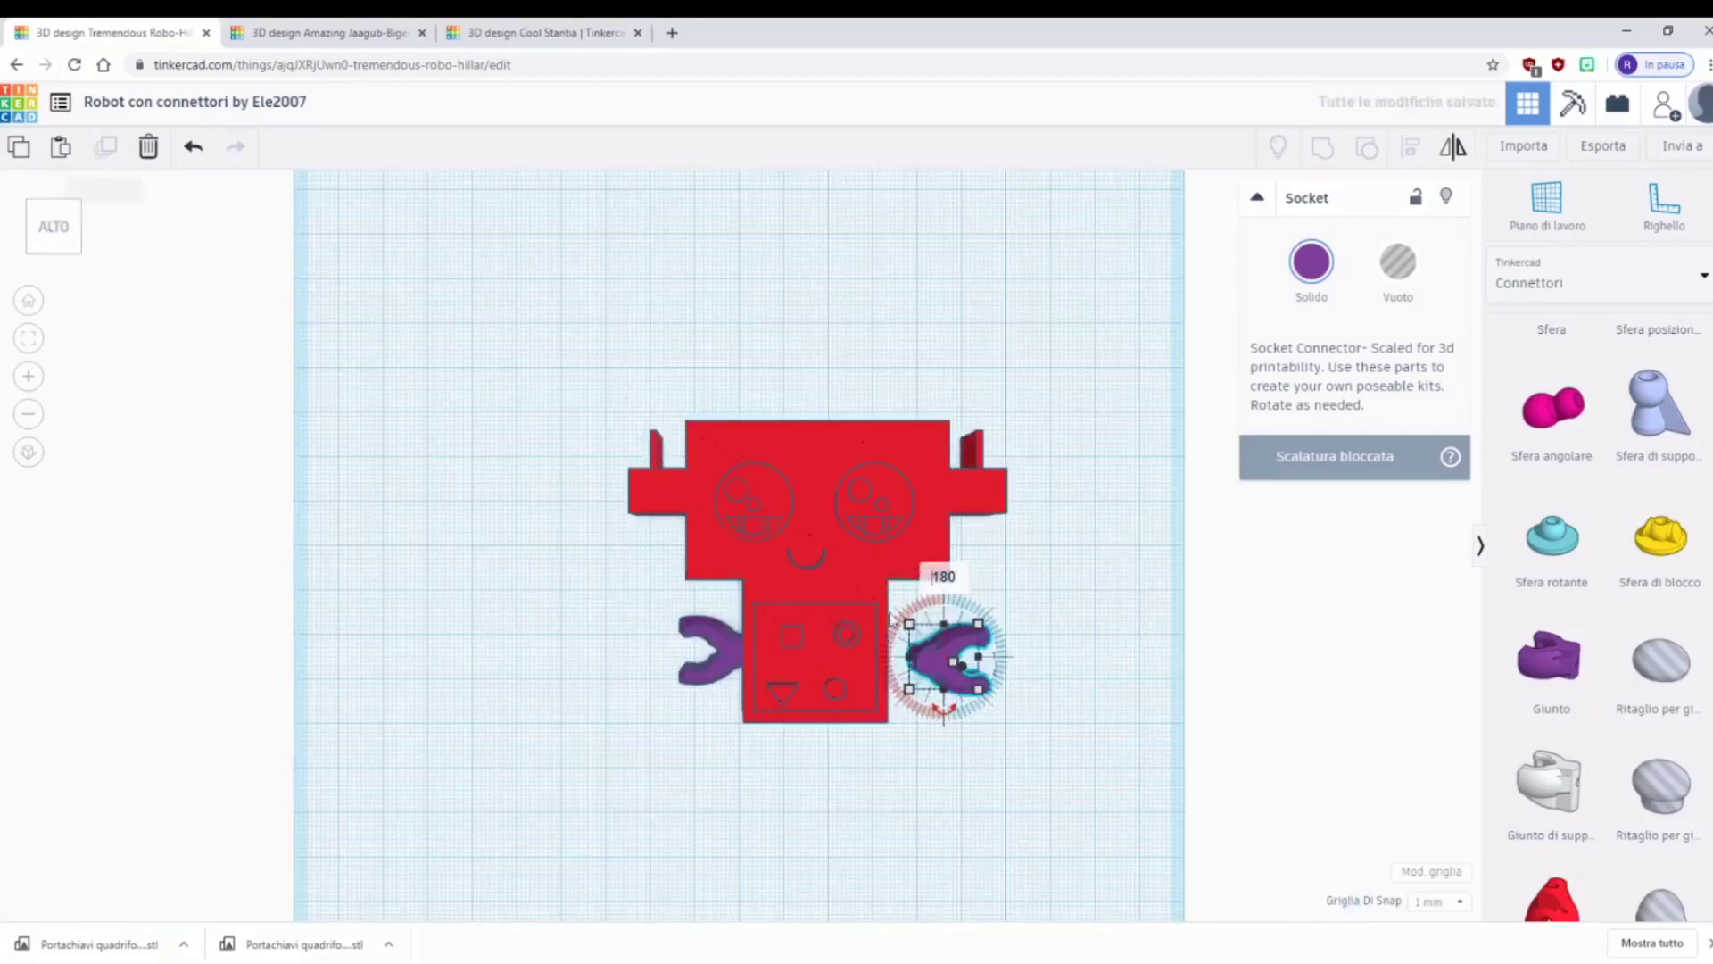
left_click(1078, 696)
- Move the right arm socket left and slightly up until its base sinks into the torso, level with the left socket
left_click(940, 658)
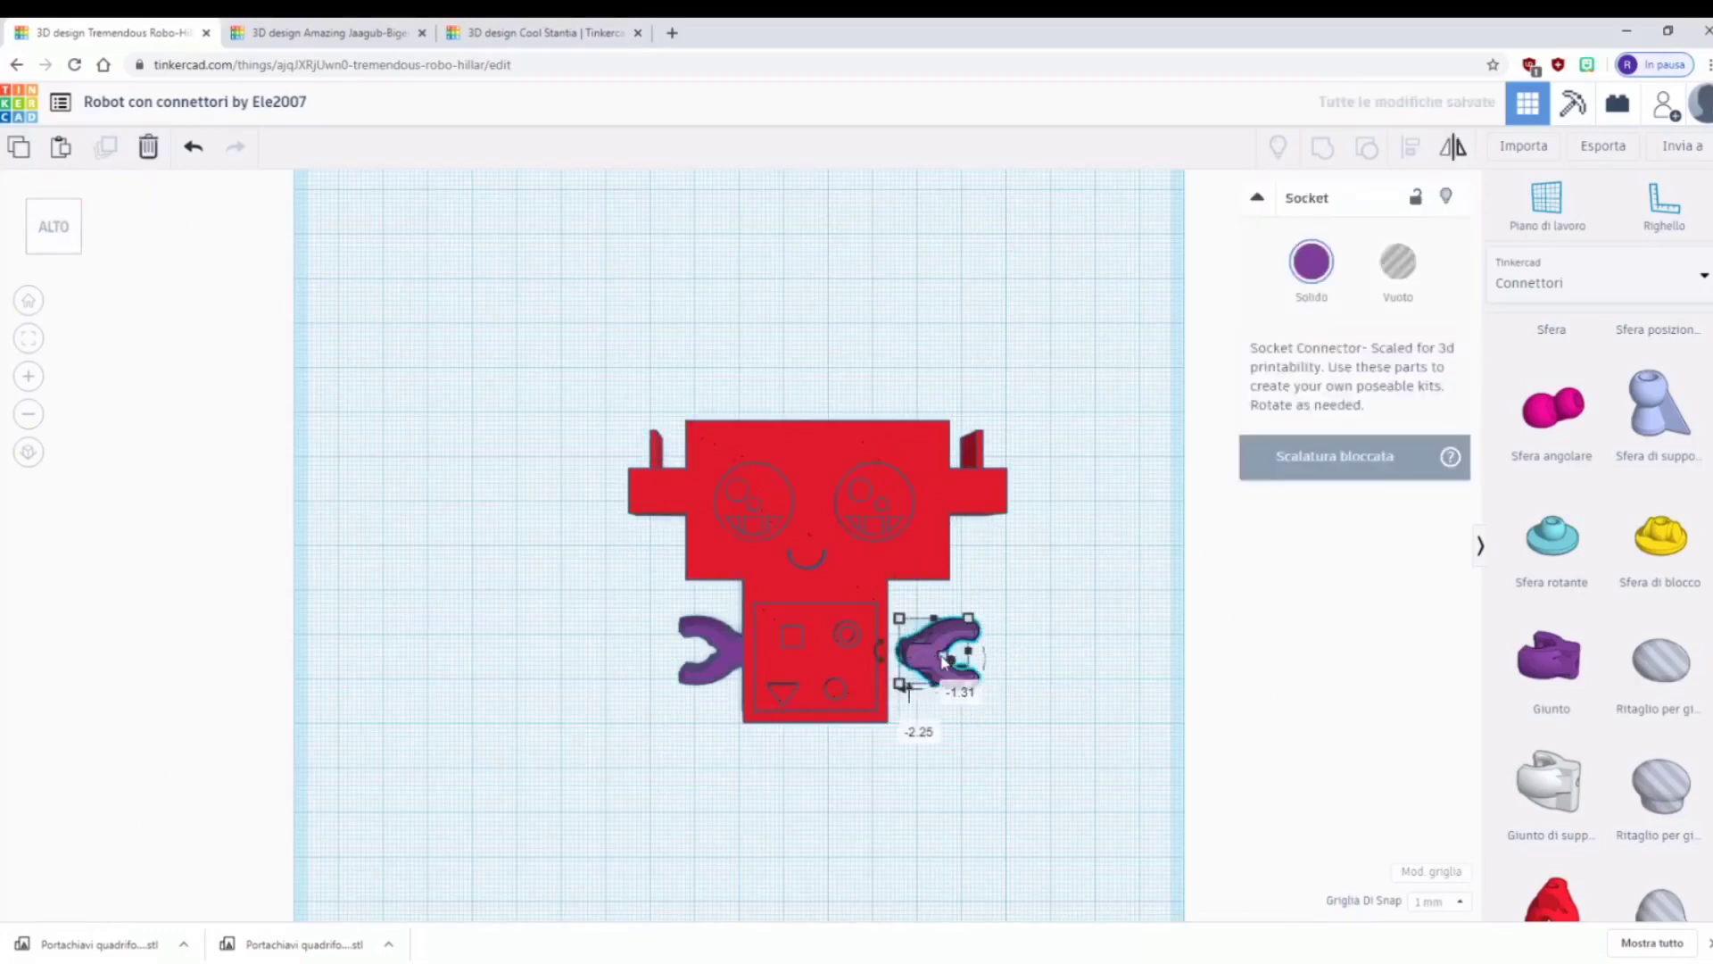
key("Left")
key("Left")
key("Left")
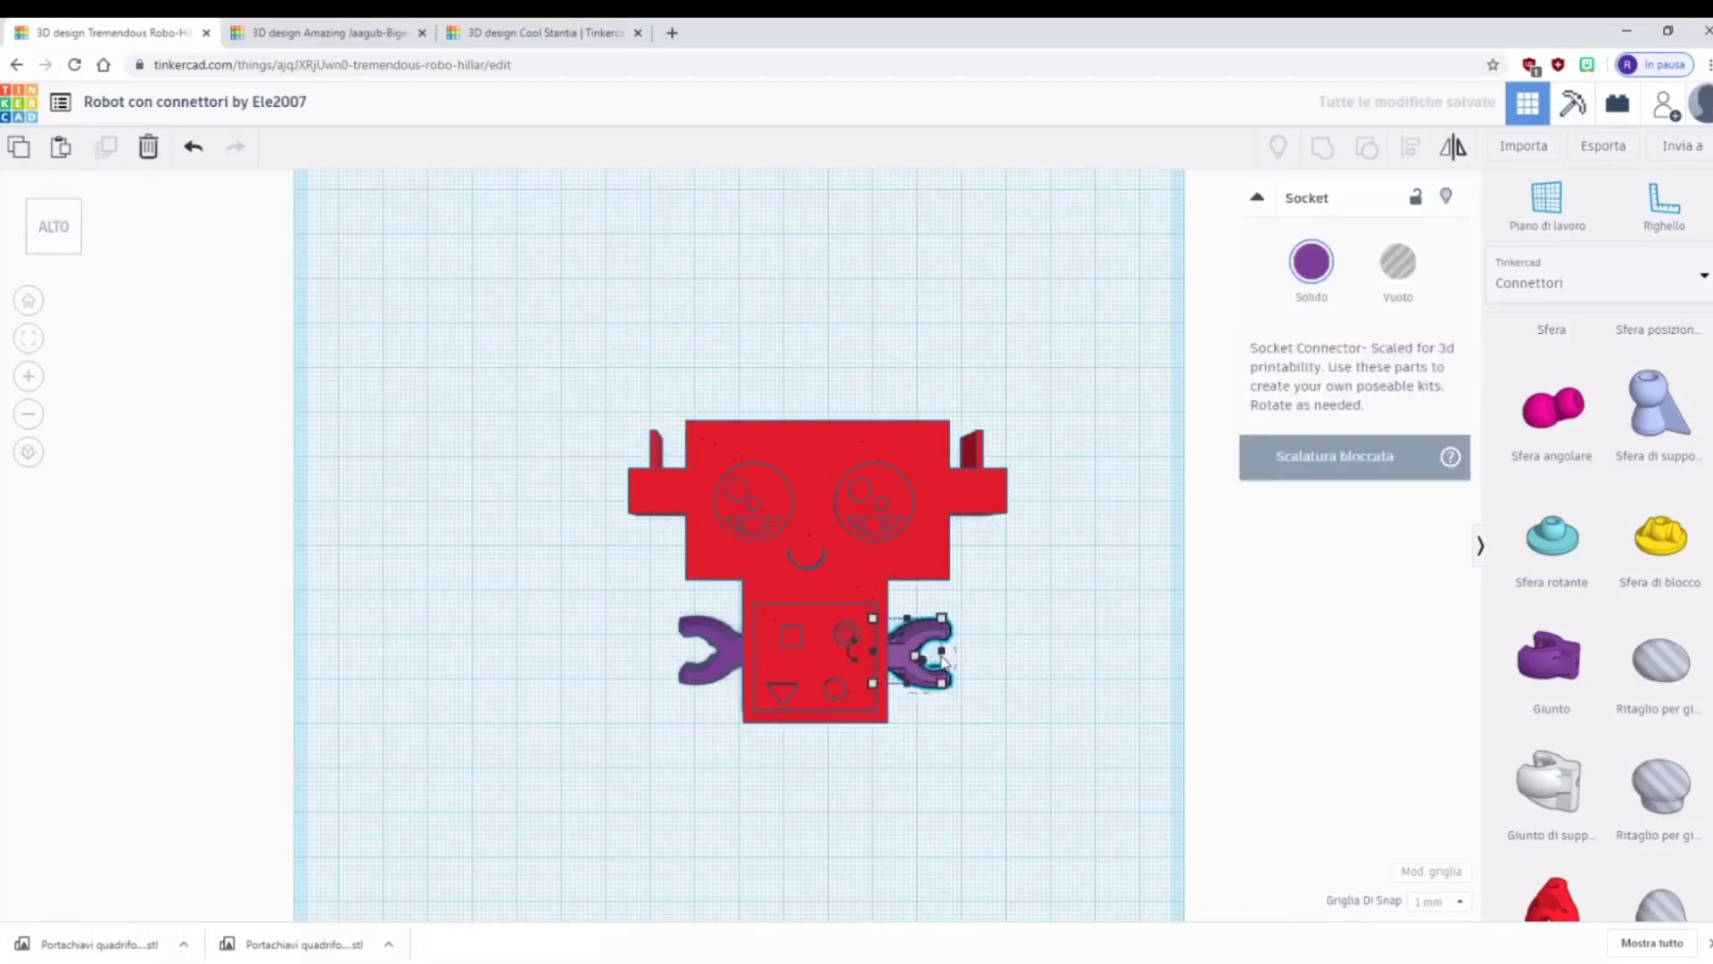
key("Left")
key("Up")
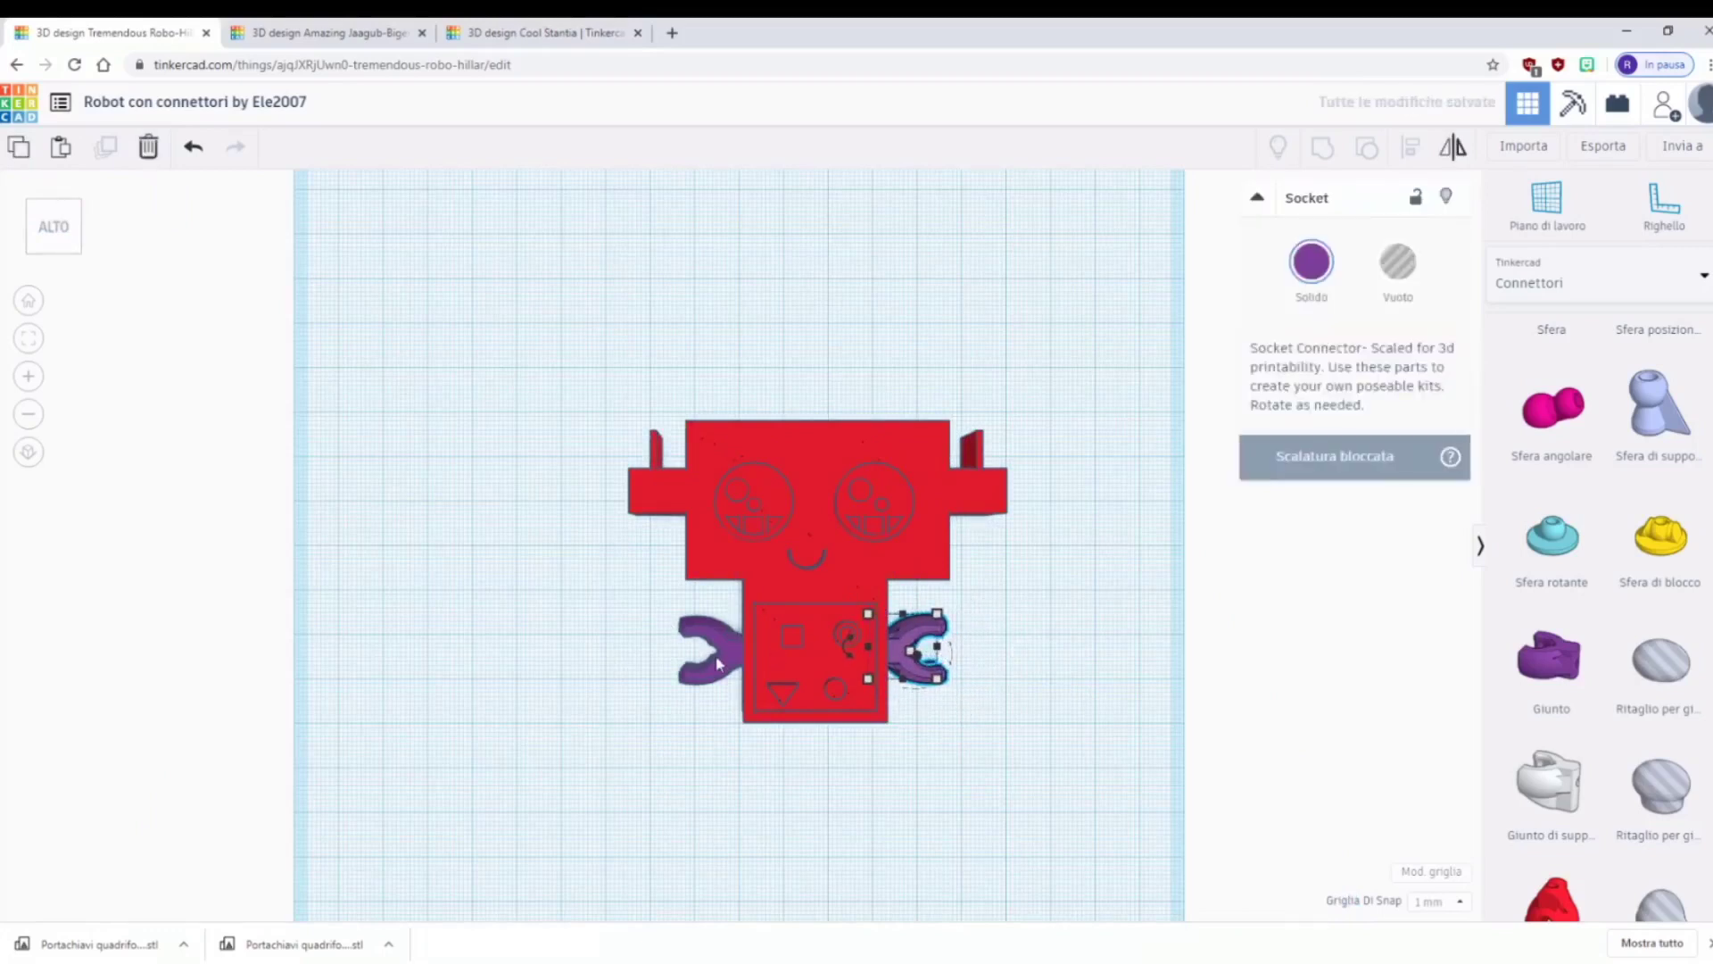
- Nudge the left arm socket up and right so its base sinks into the torso and it lines up with the right socket
left_click(716, 662)
key("Up")
key("Up")
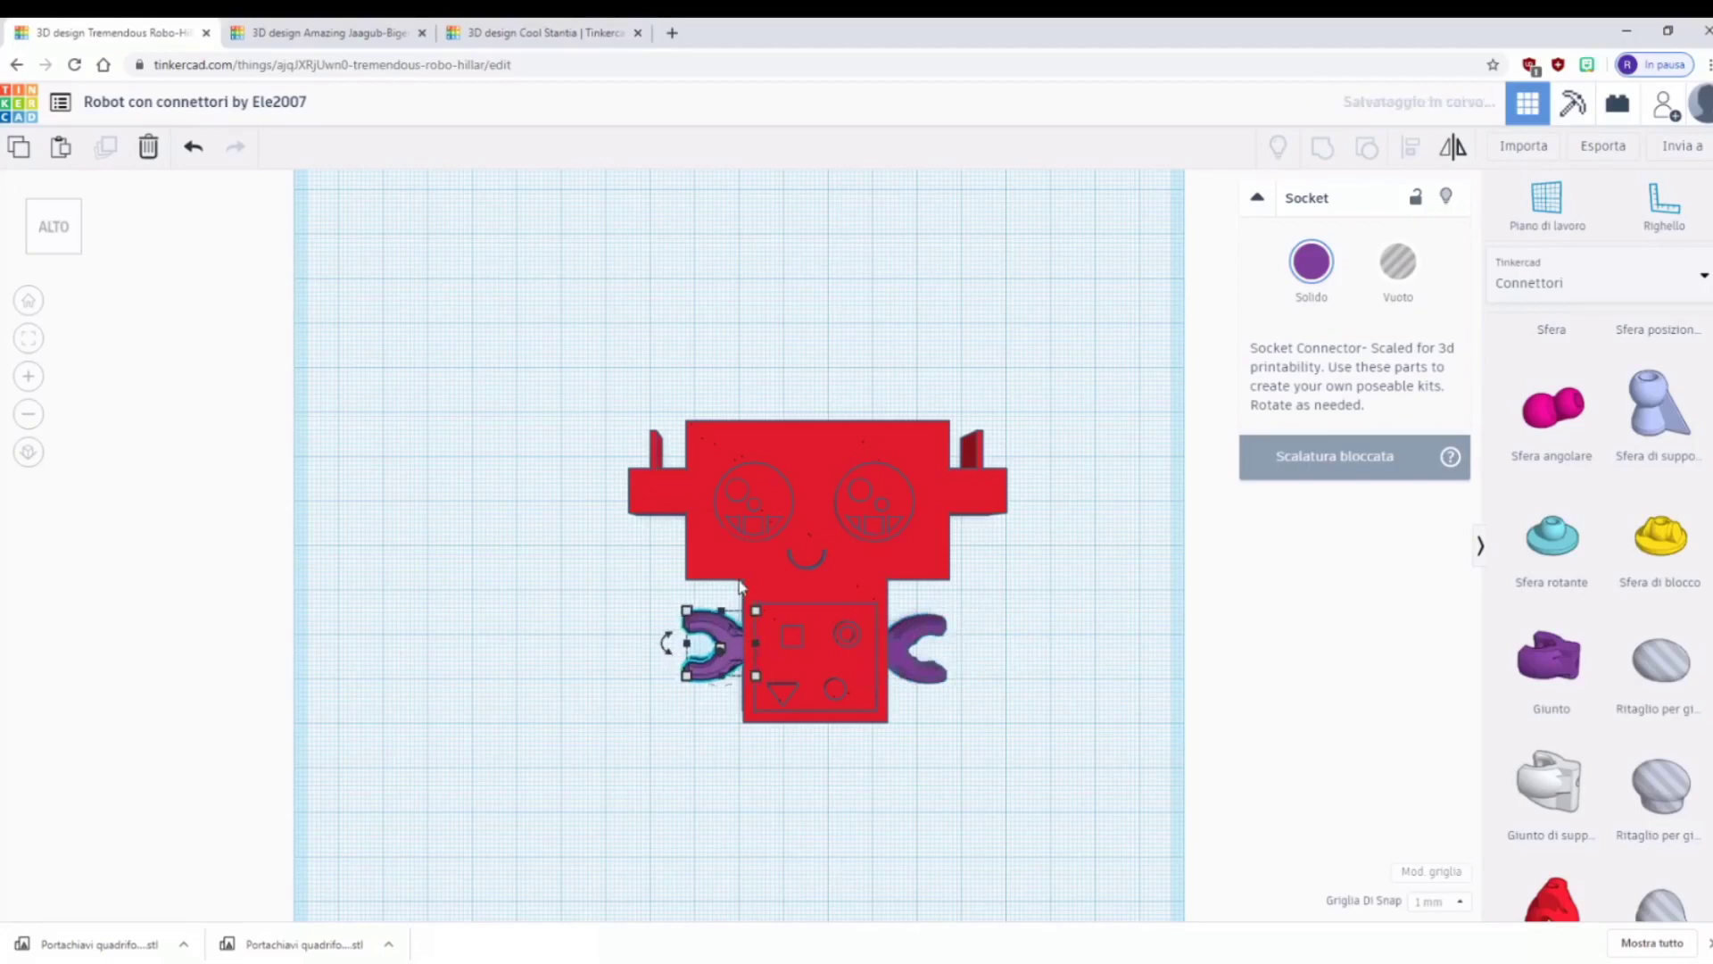
key("Down")
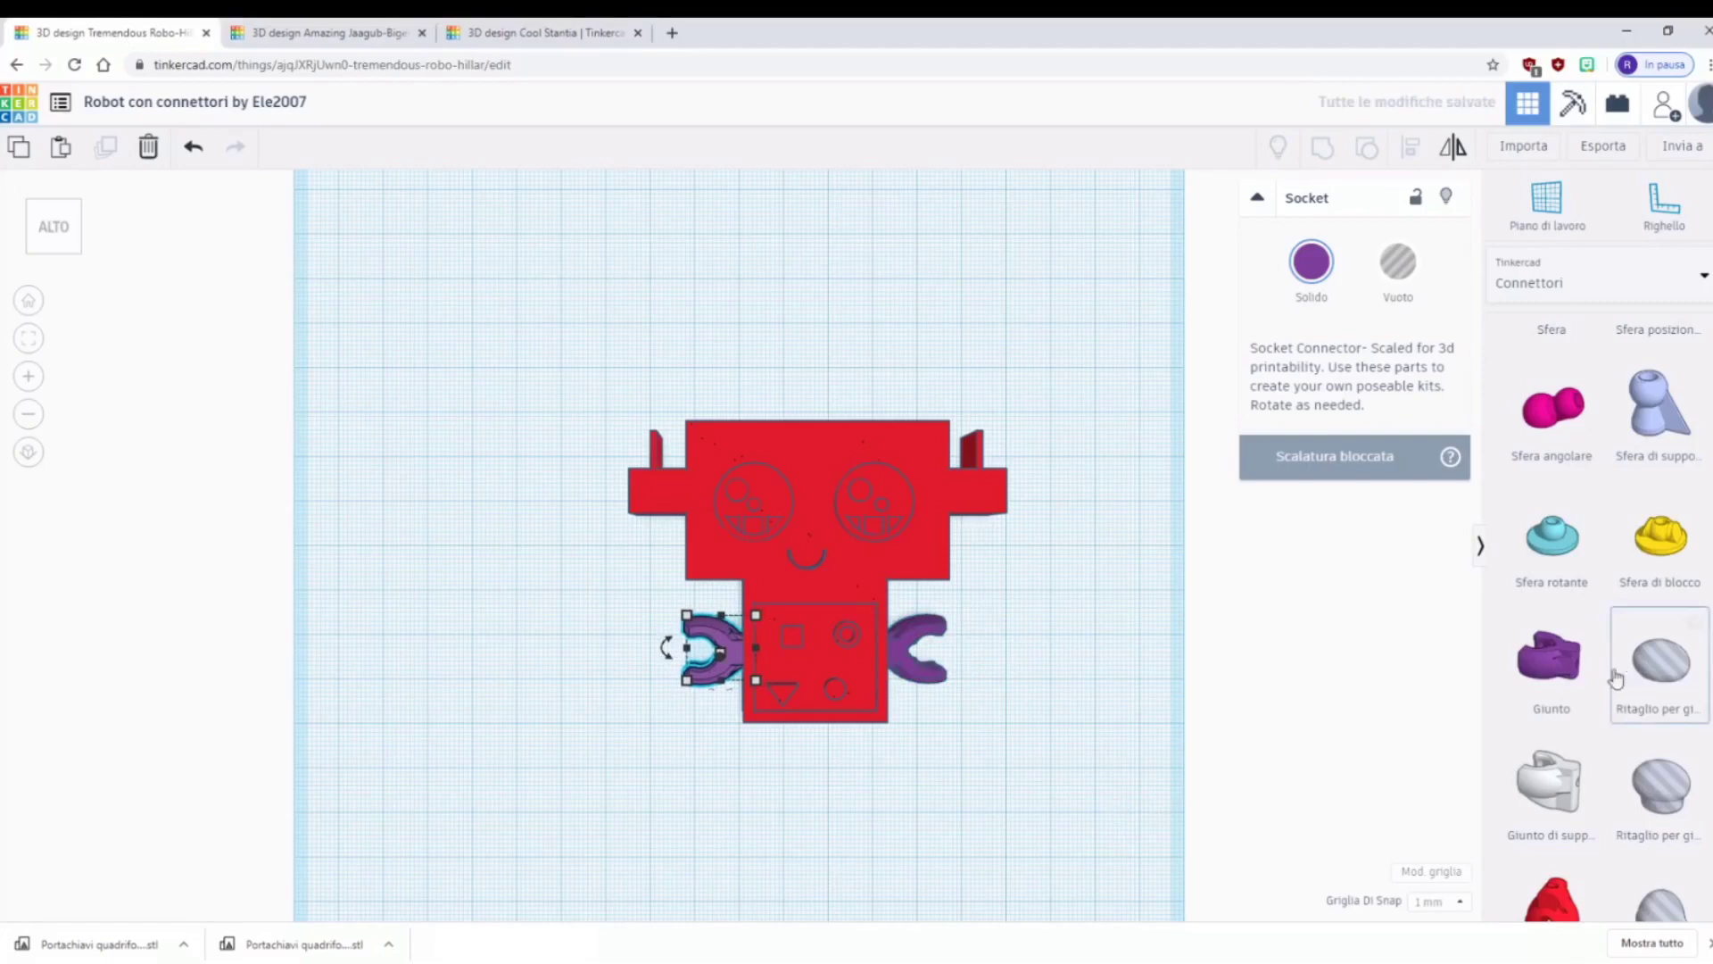
key("Right")
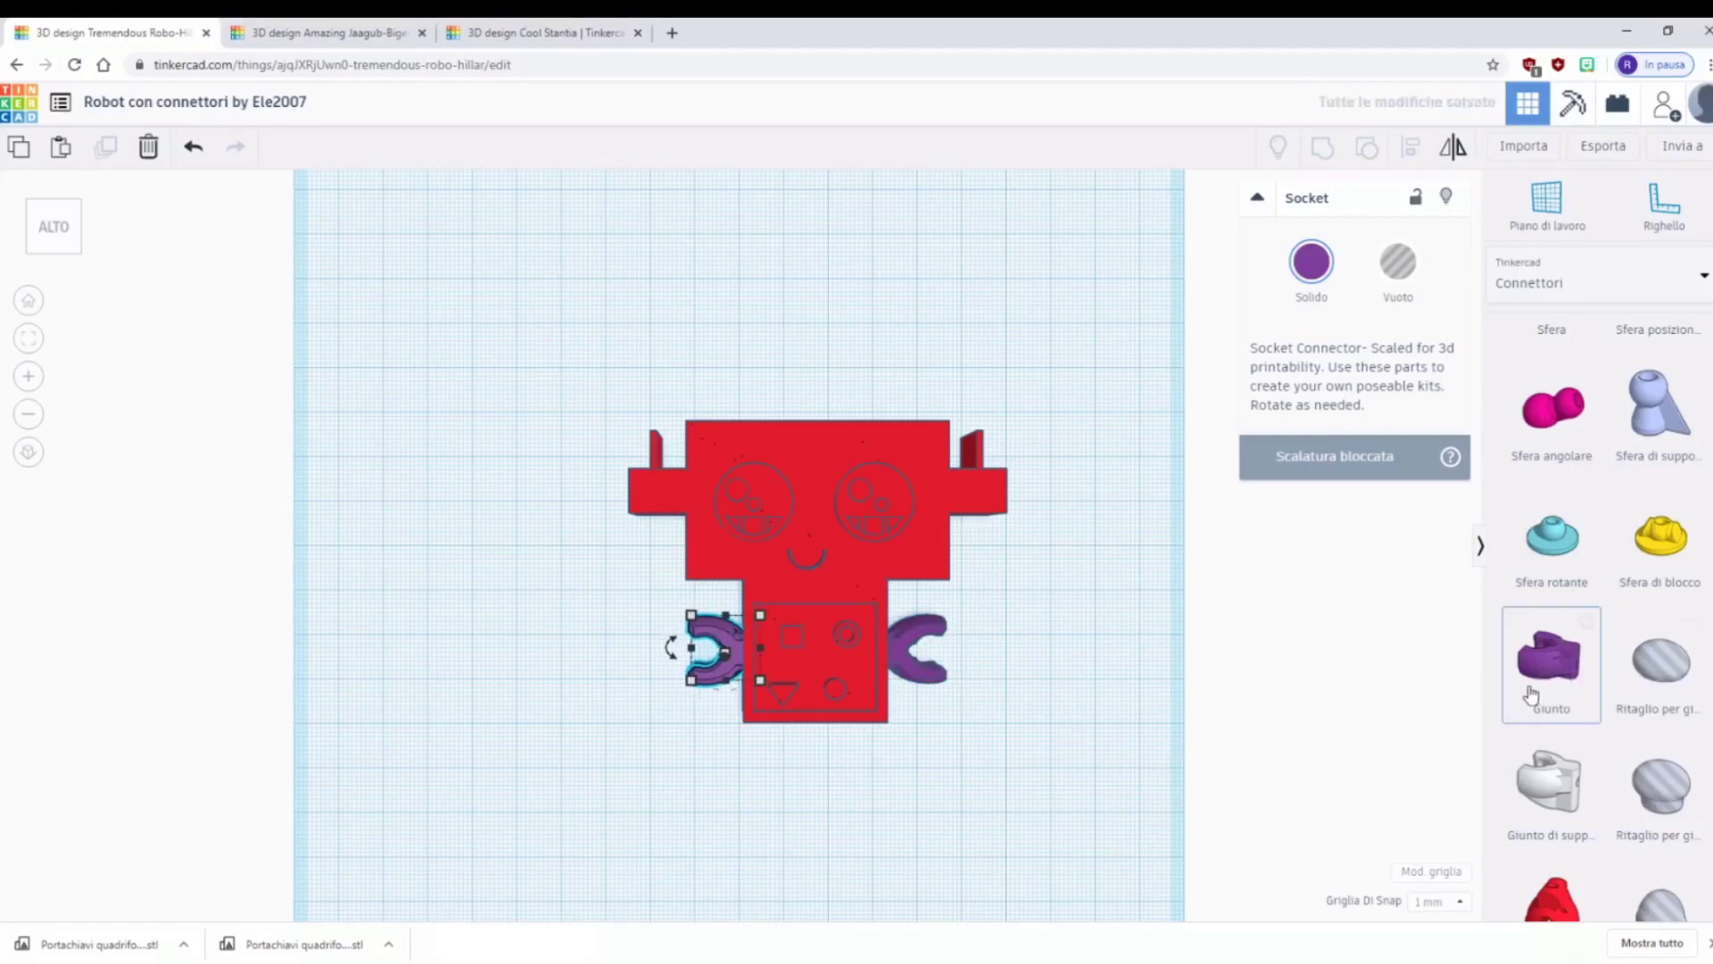
- Add a third Giunto socket below the torso's lower left corner, rotate it 90° to open downward and move it up to the torso's edge
left_click_drag(1537, 683, 744, 843)
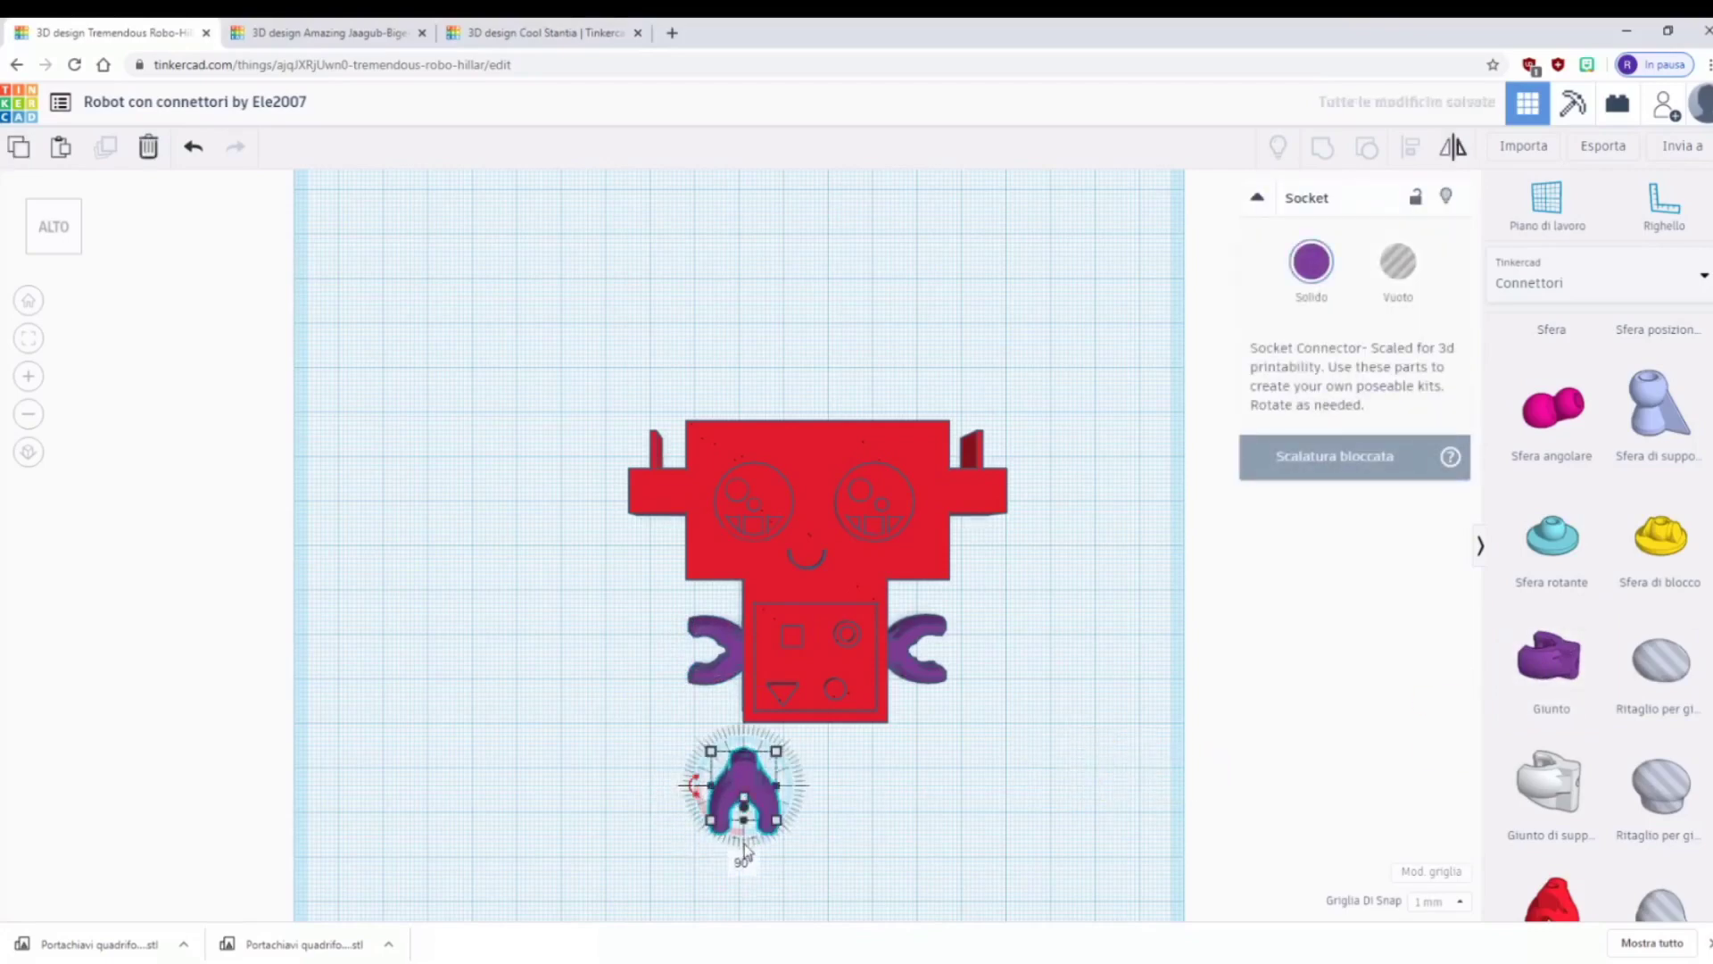
key("Up")
key("Up")
key("Up")
key("Up")
key("Up")
key("Up")
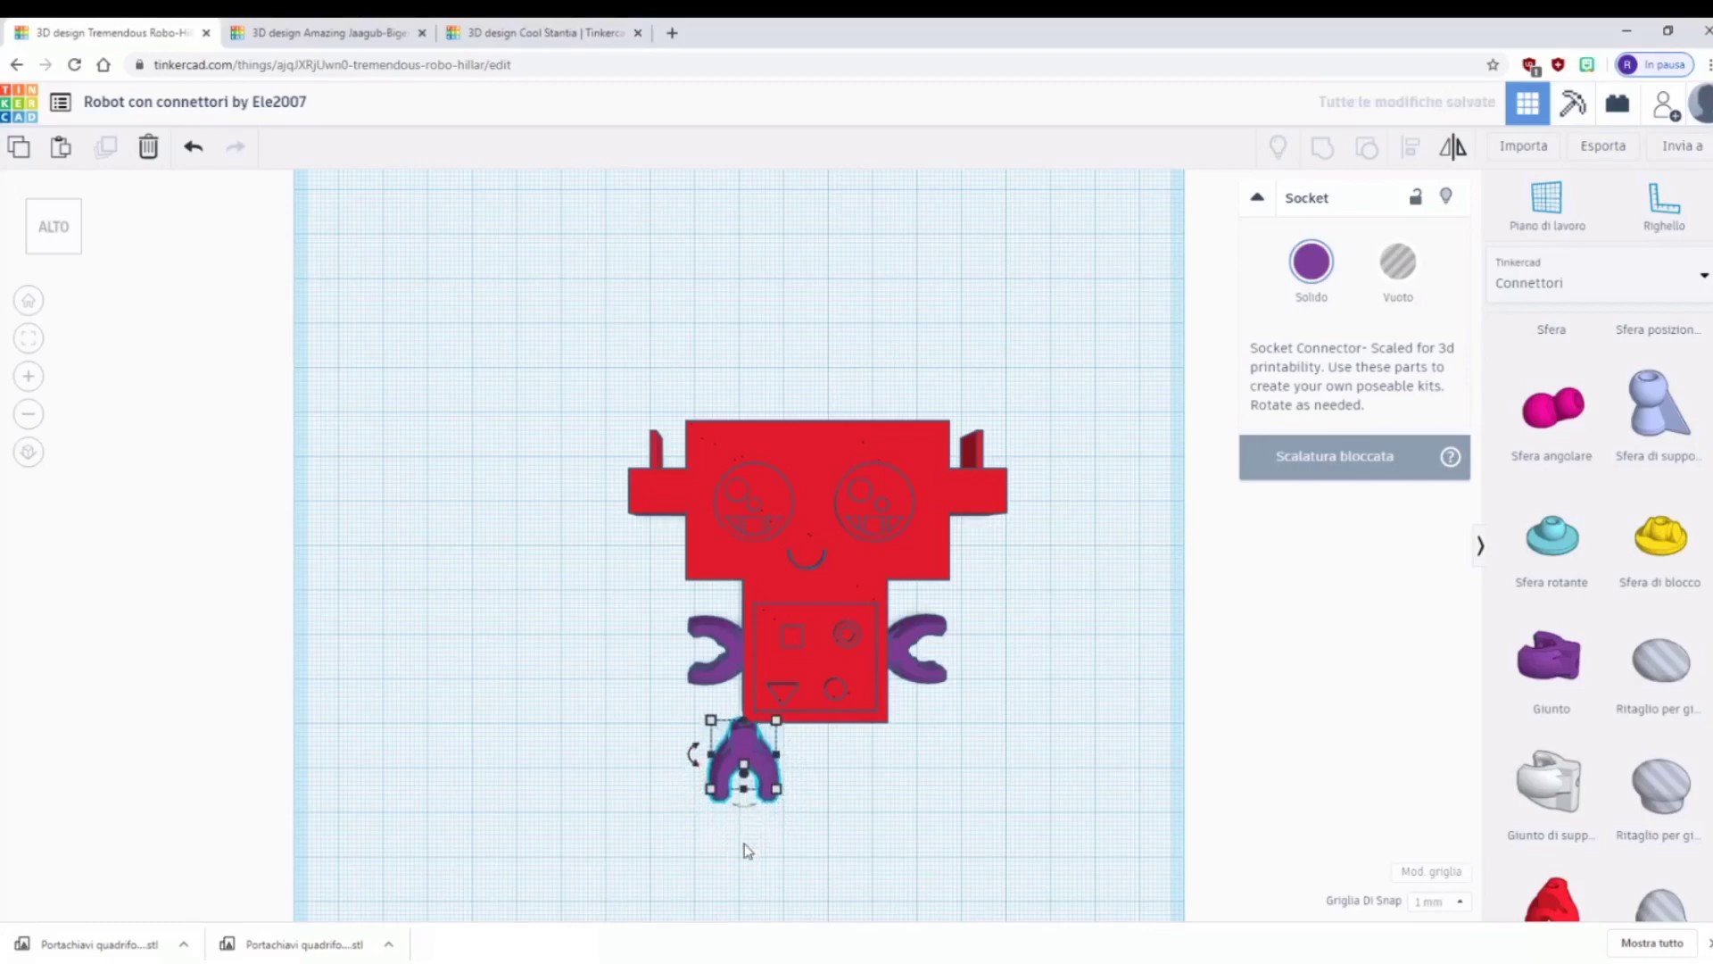
- Shift the lower socket right under the torso's left half and up until its base sinks into the torso
key("Right")
key("Right")
key("Right")
key("Right")
key("Right")
key("Right")
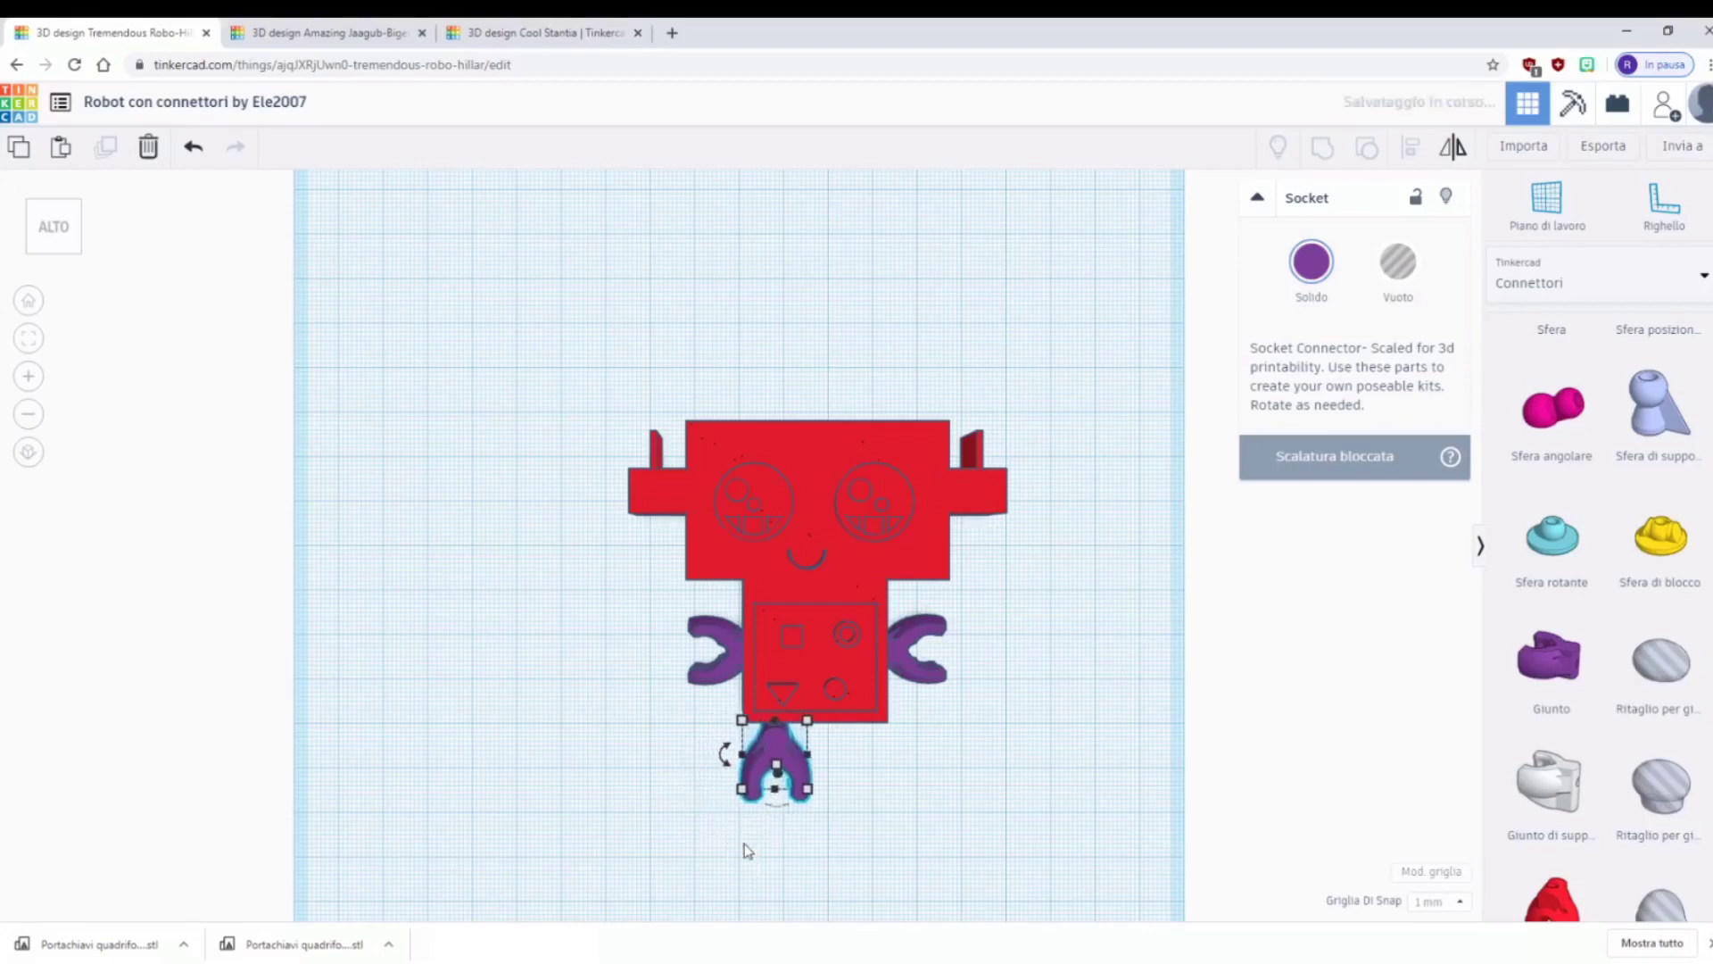
key("Up")
key("Up")
key("Up")
key("Up")
key("Up")
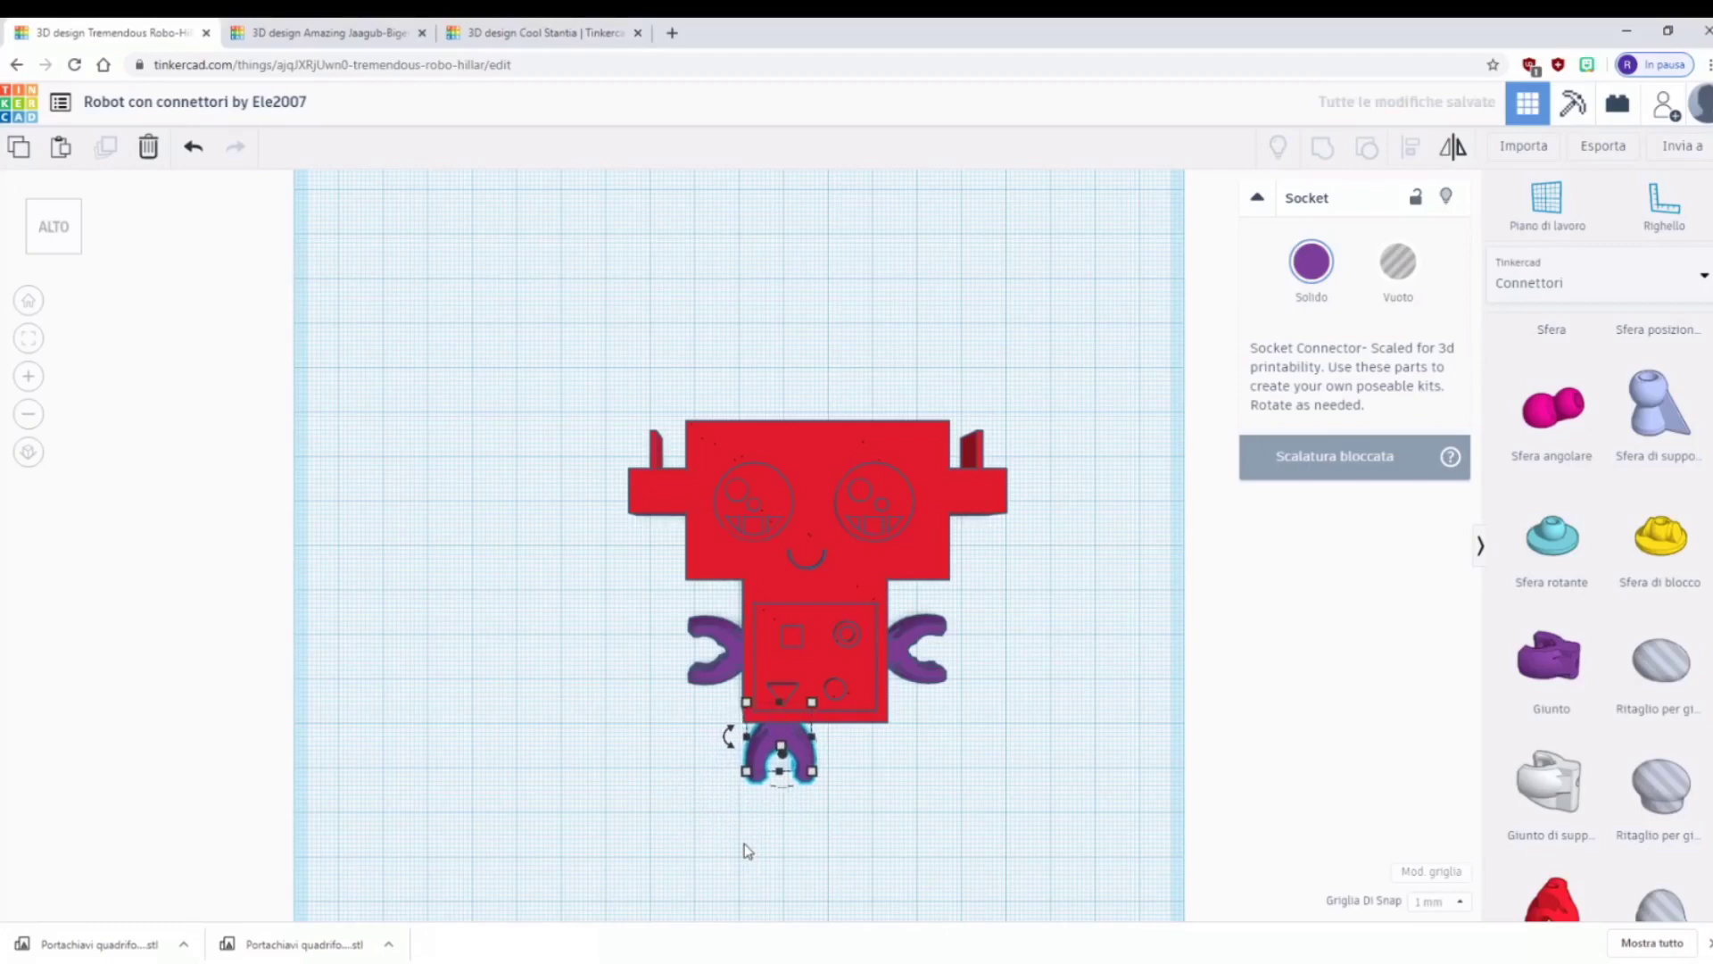
key("Right")
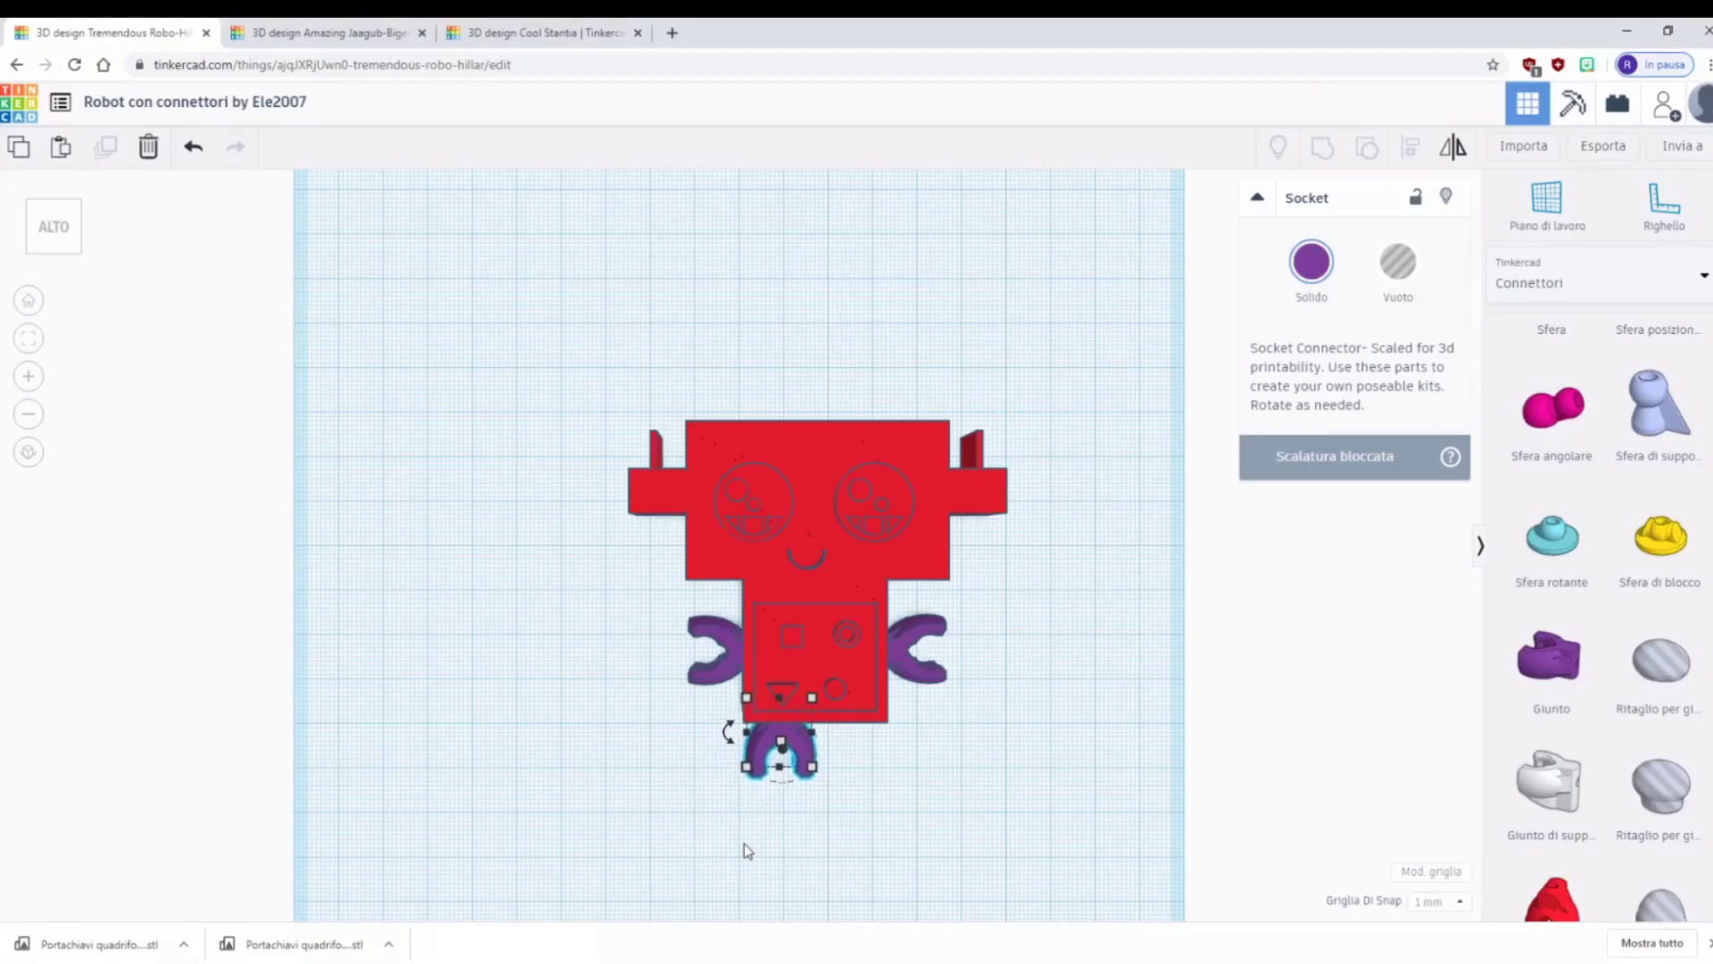
- Duplicate the leg socket and move the copy 15 mm to the right, under the torso's right half
key("Right")
key("Right")
key("Right")
key("Right")
key("Right")
key("Right")
key("Right")
key("Right")
key("Right")
key("Right")
key("Right")
key("Right")
key("Right")
key("Right")
key("Right")
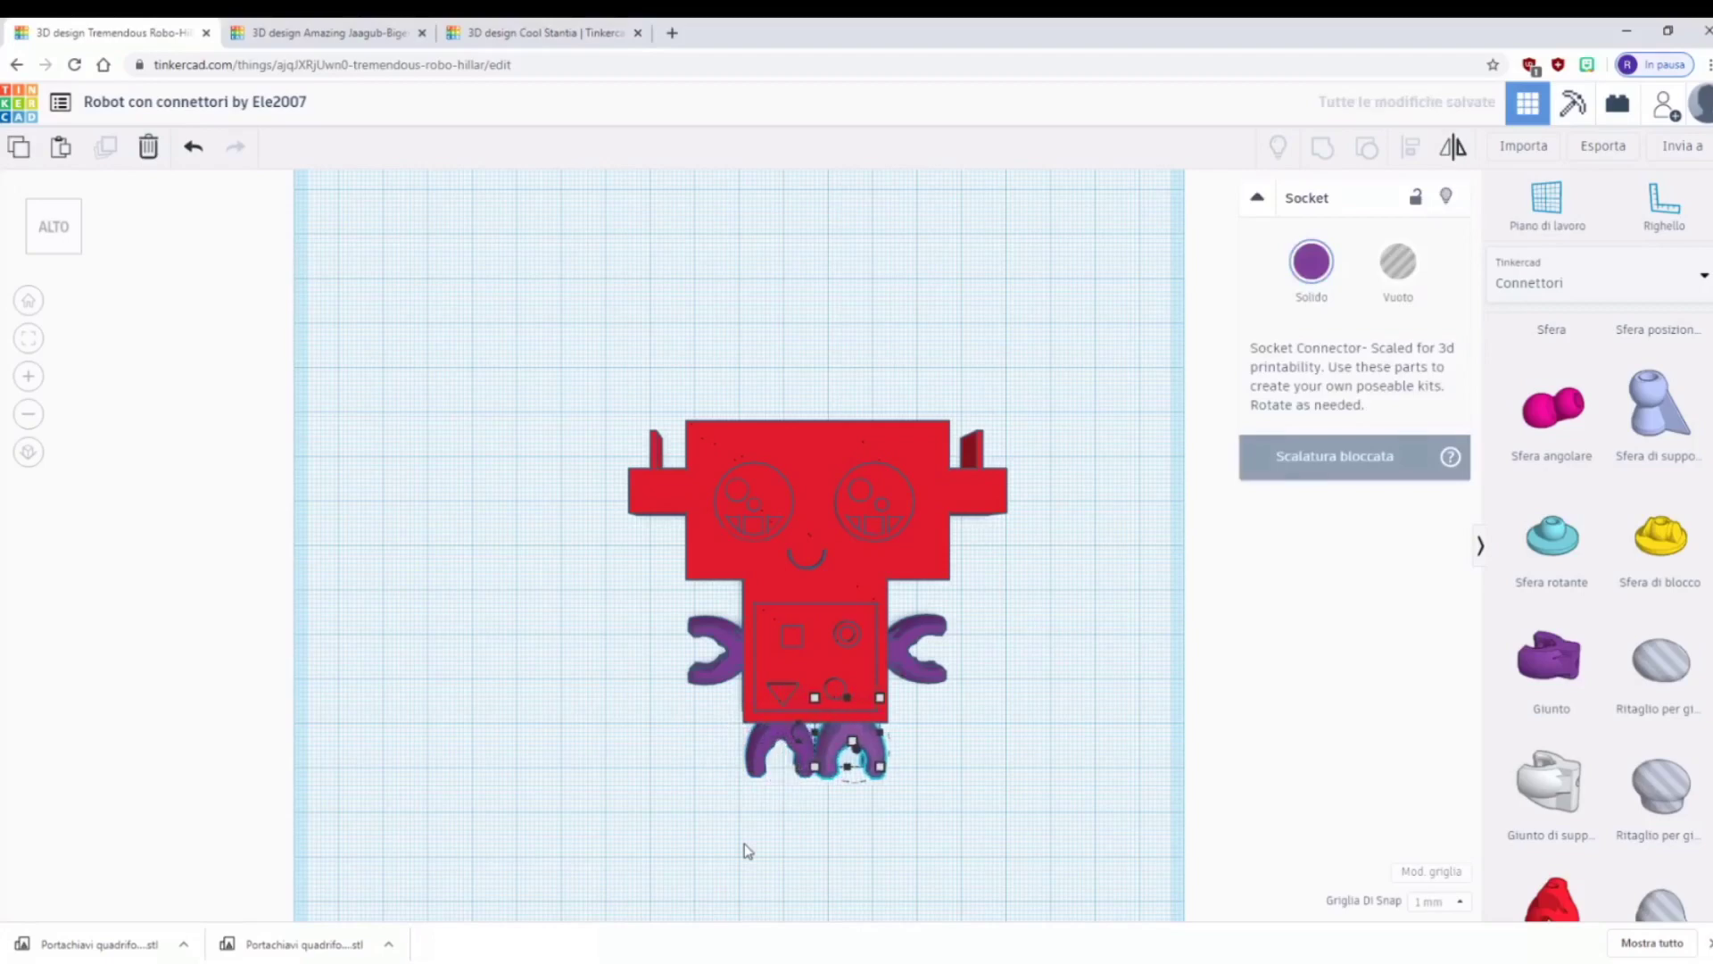
- Nudge the second leg socket slightly farther right under the torso's right half
key("Right")
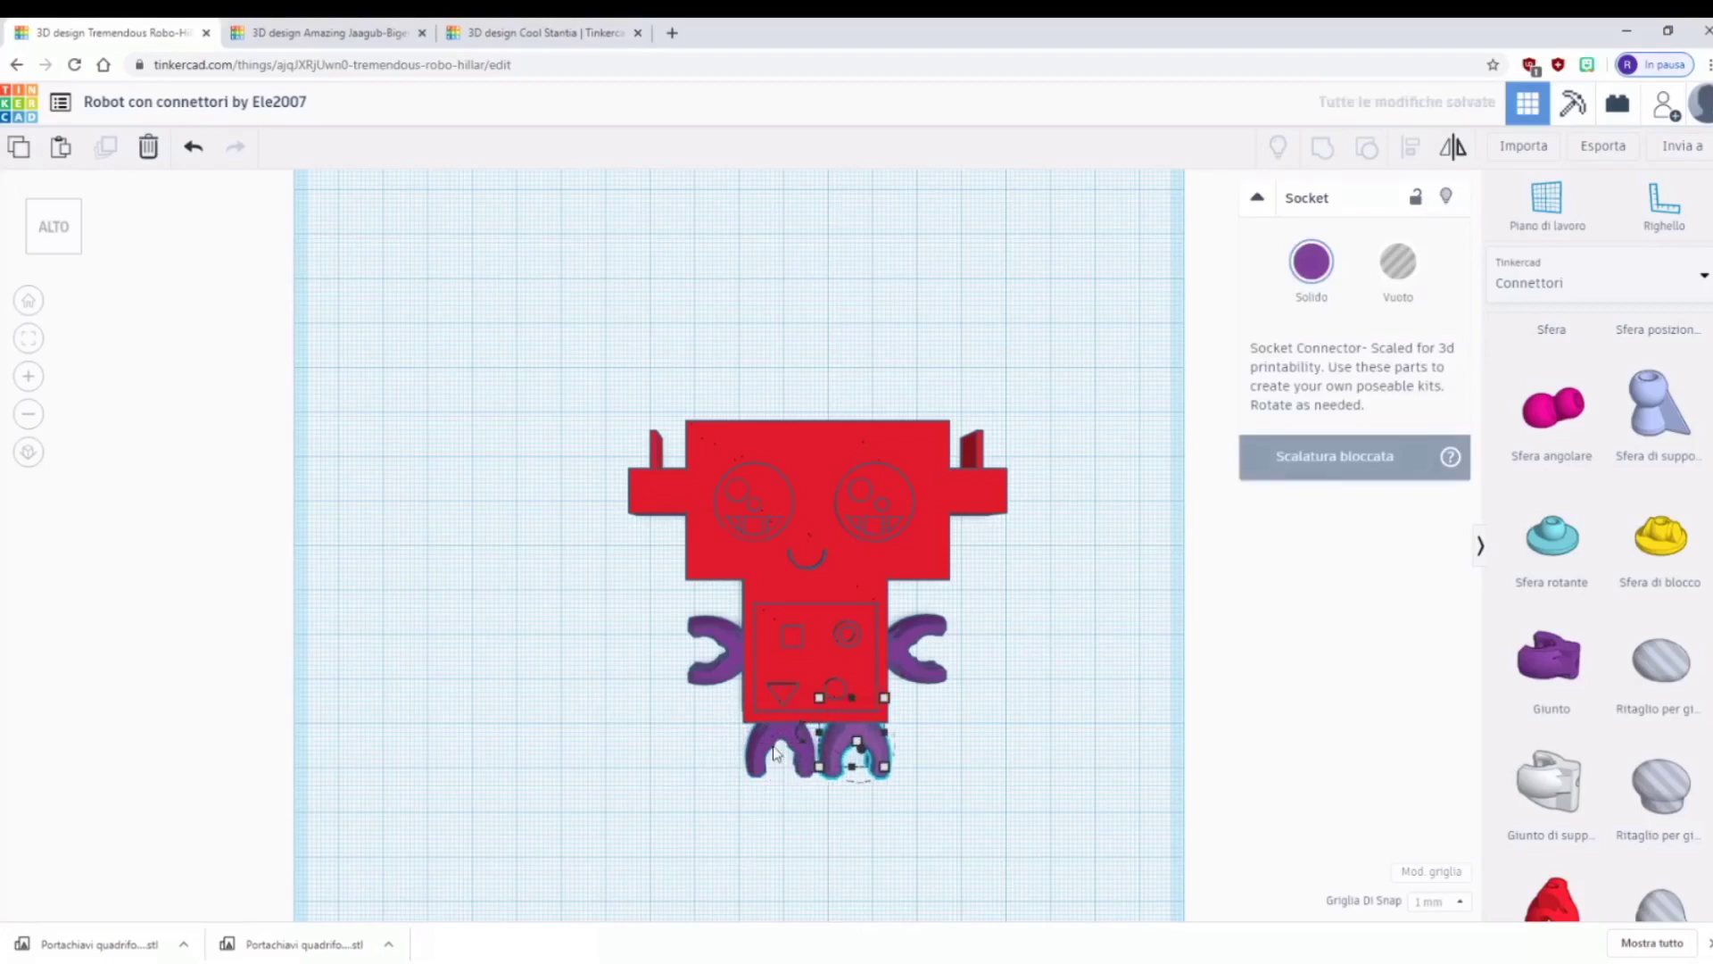
left_click(874, 608)
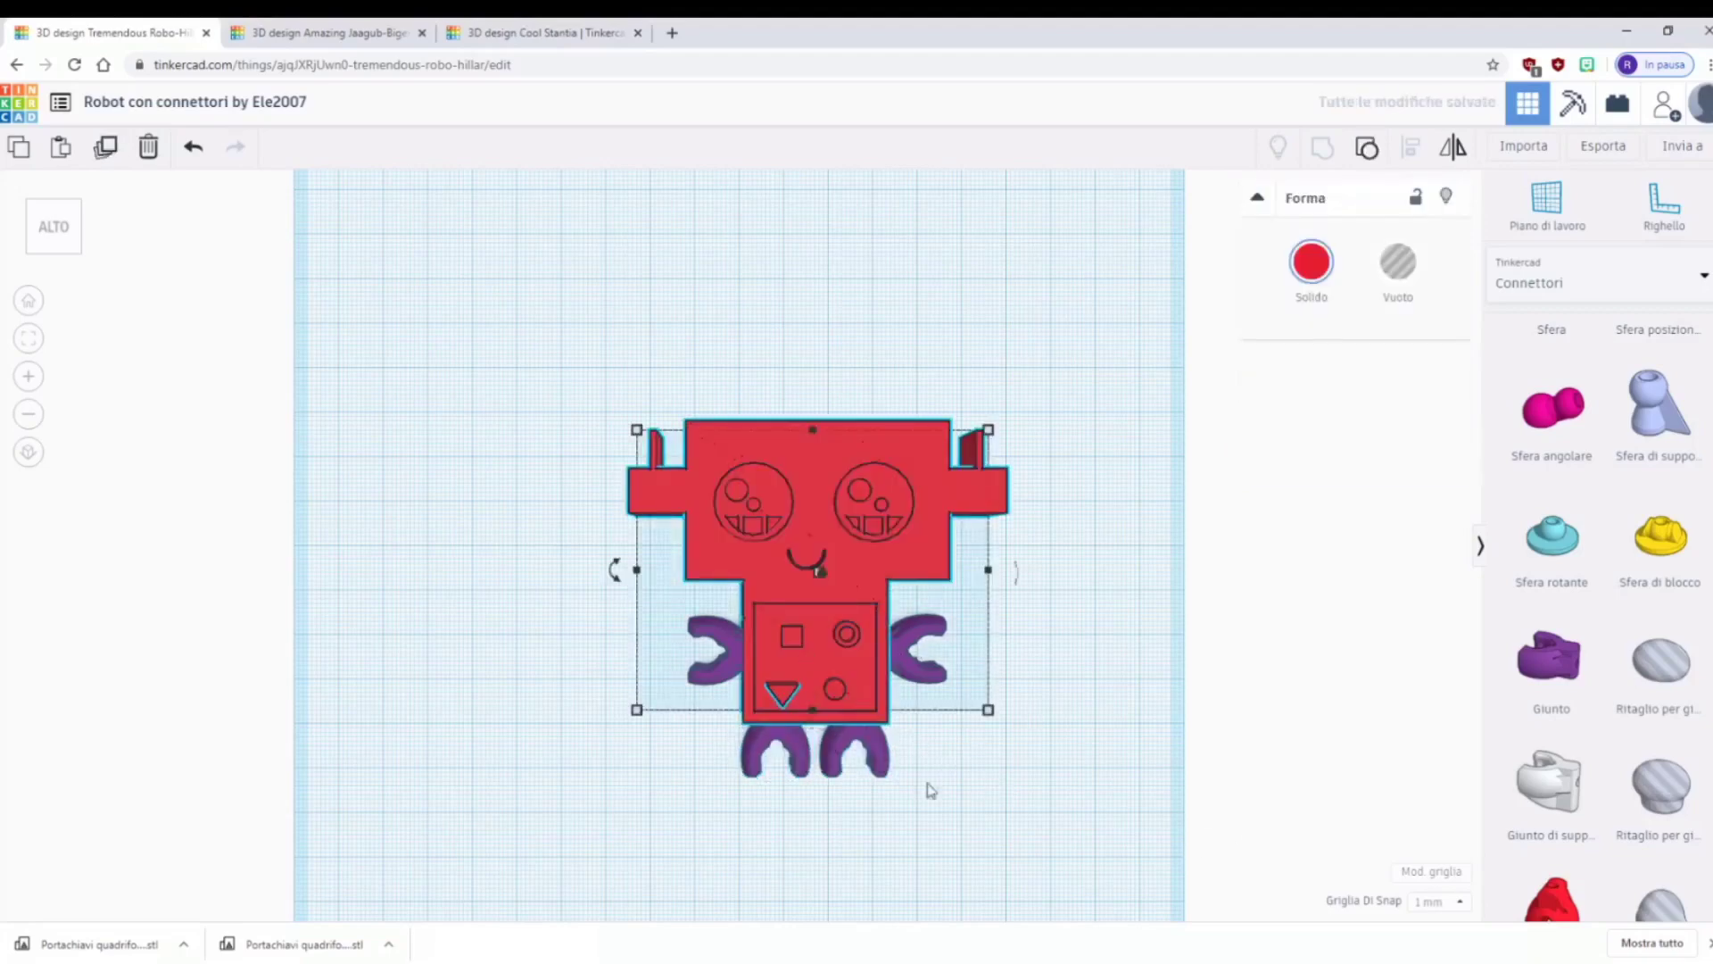
left_click(1374, 153)
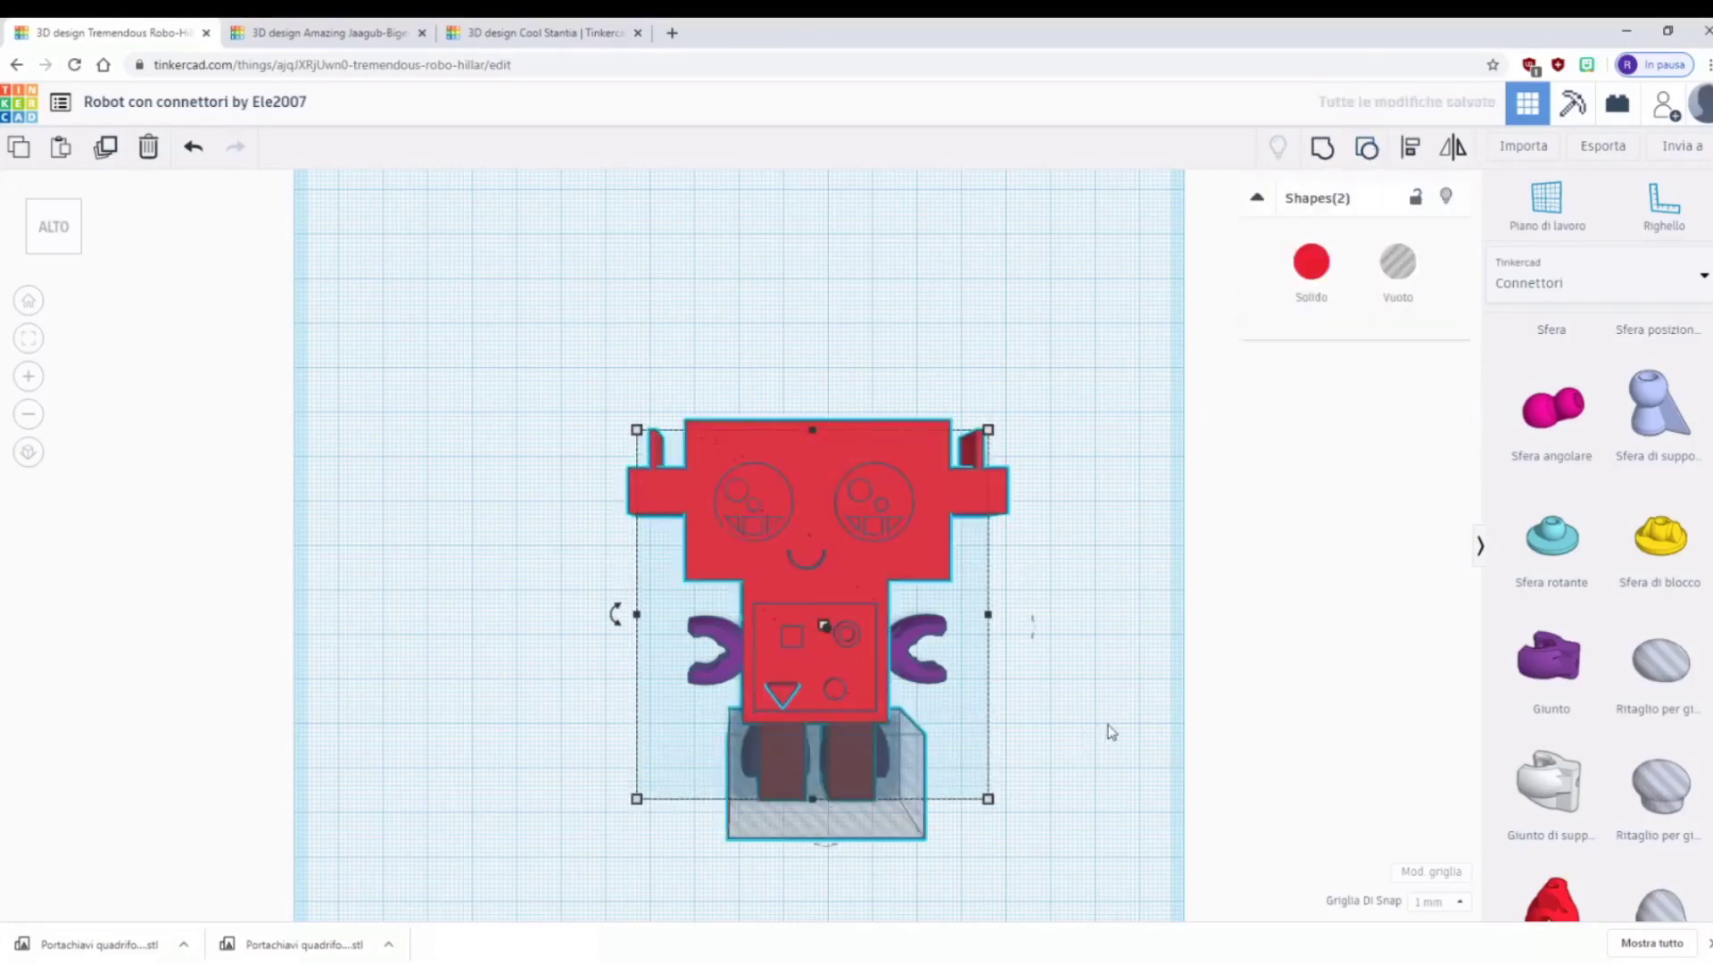
key("ctrl+z")
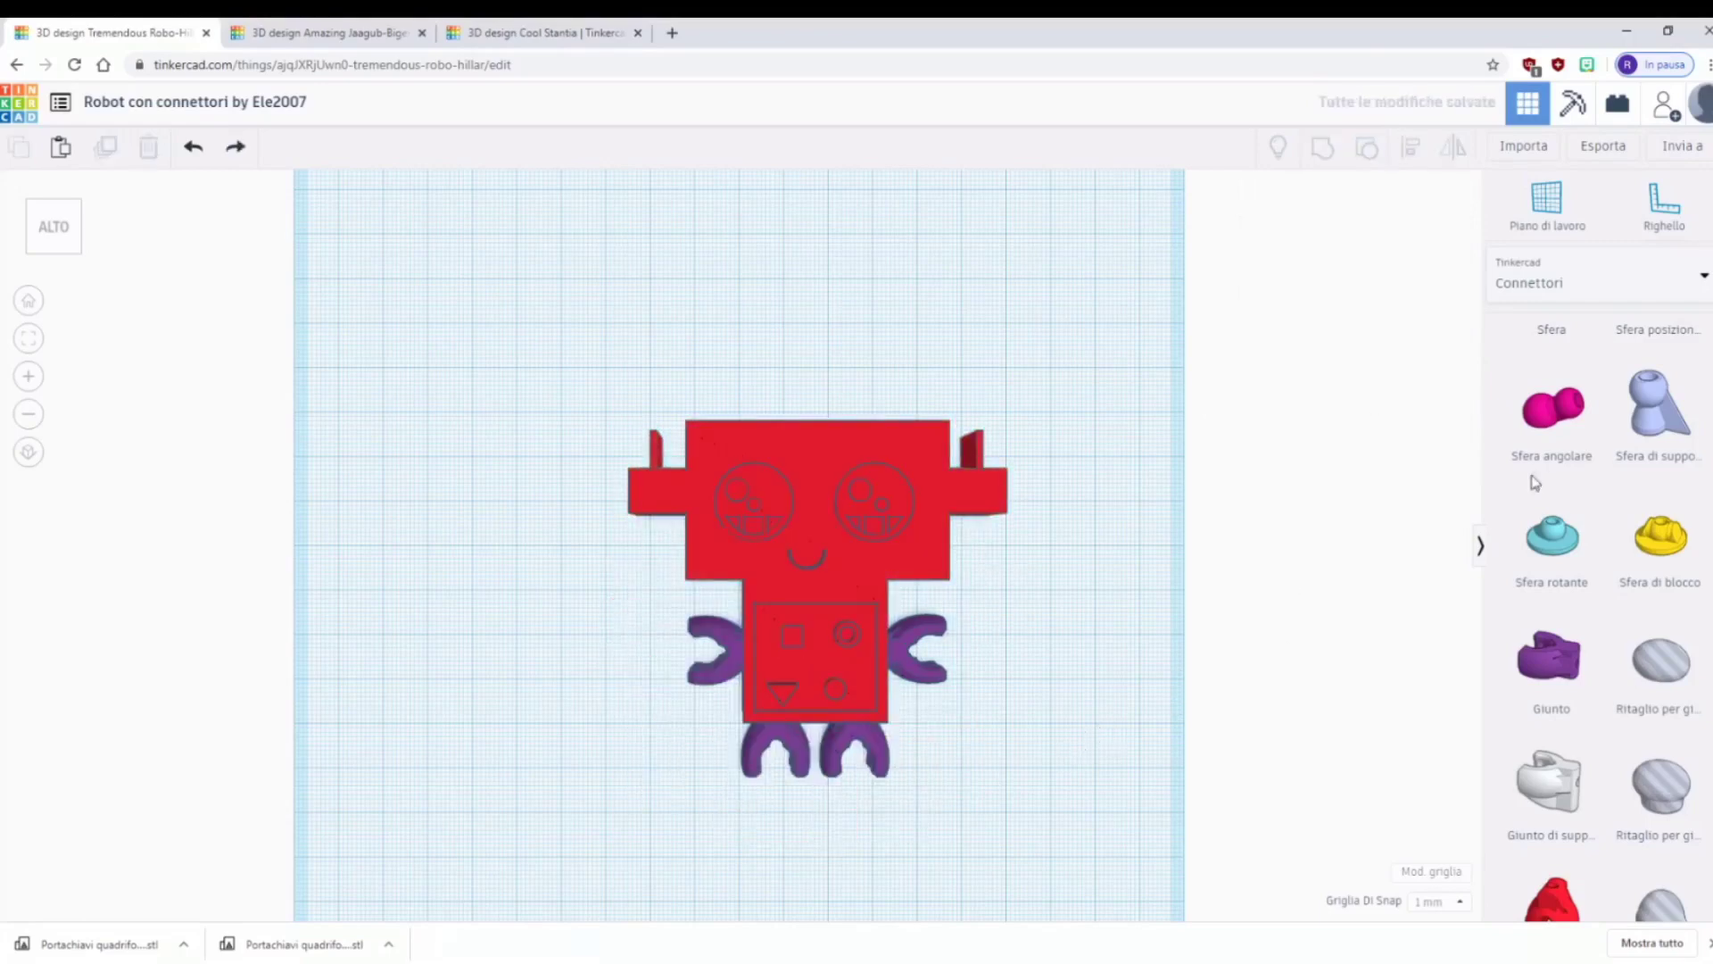
- Place a basic hole box about 22 mm wide over the robot's chest panel and raise it so it cuts only the torso's upper part
left_click(1606, 285)
left_click(1619, 350)
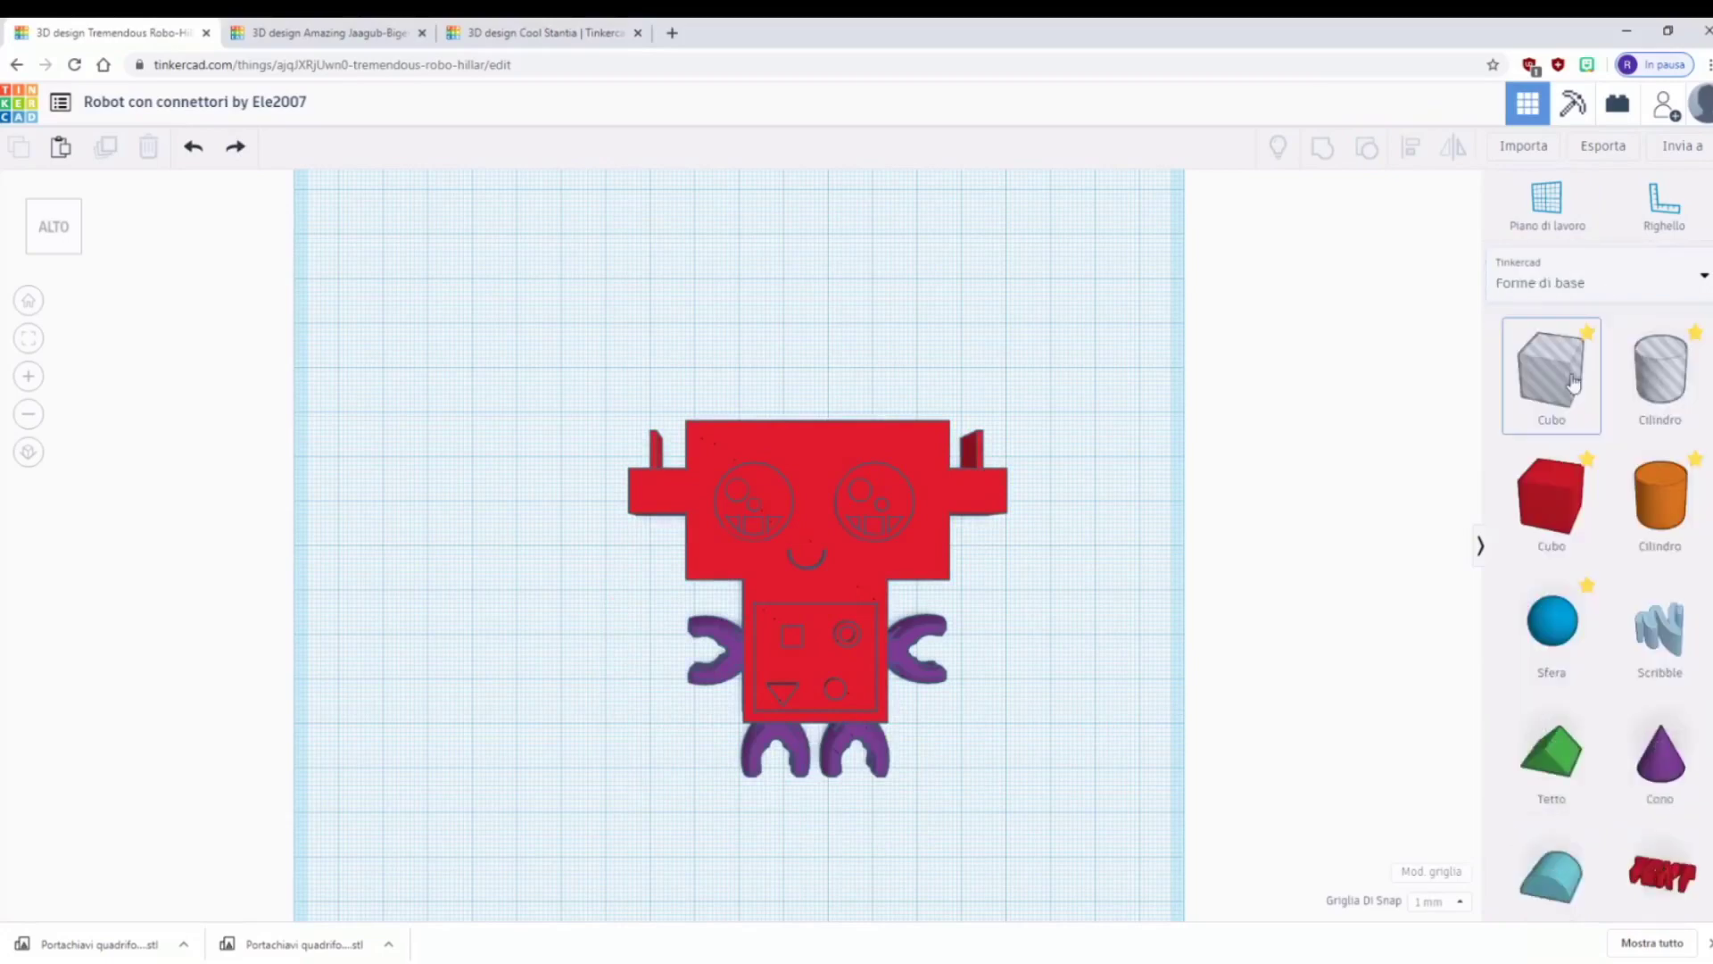
left_click_drag(1573, 384, 852, 656)
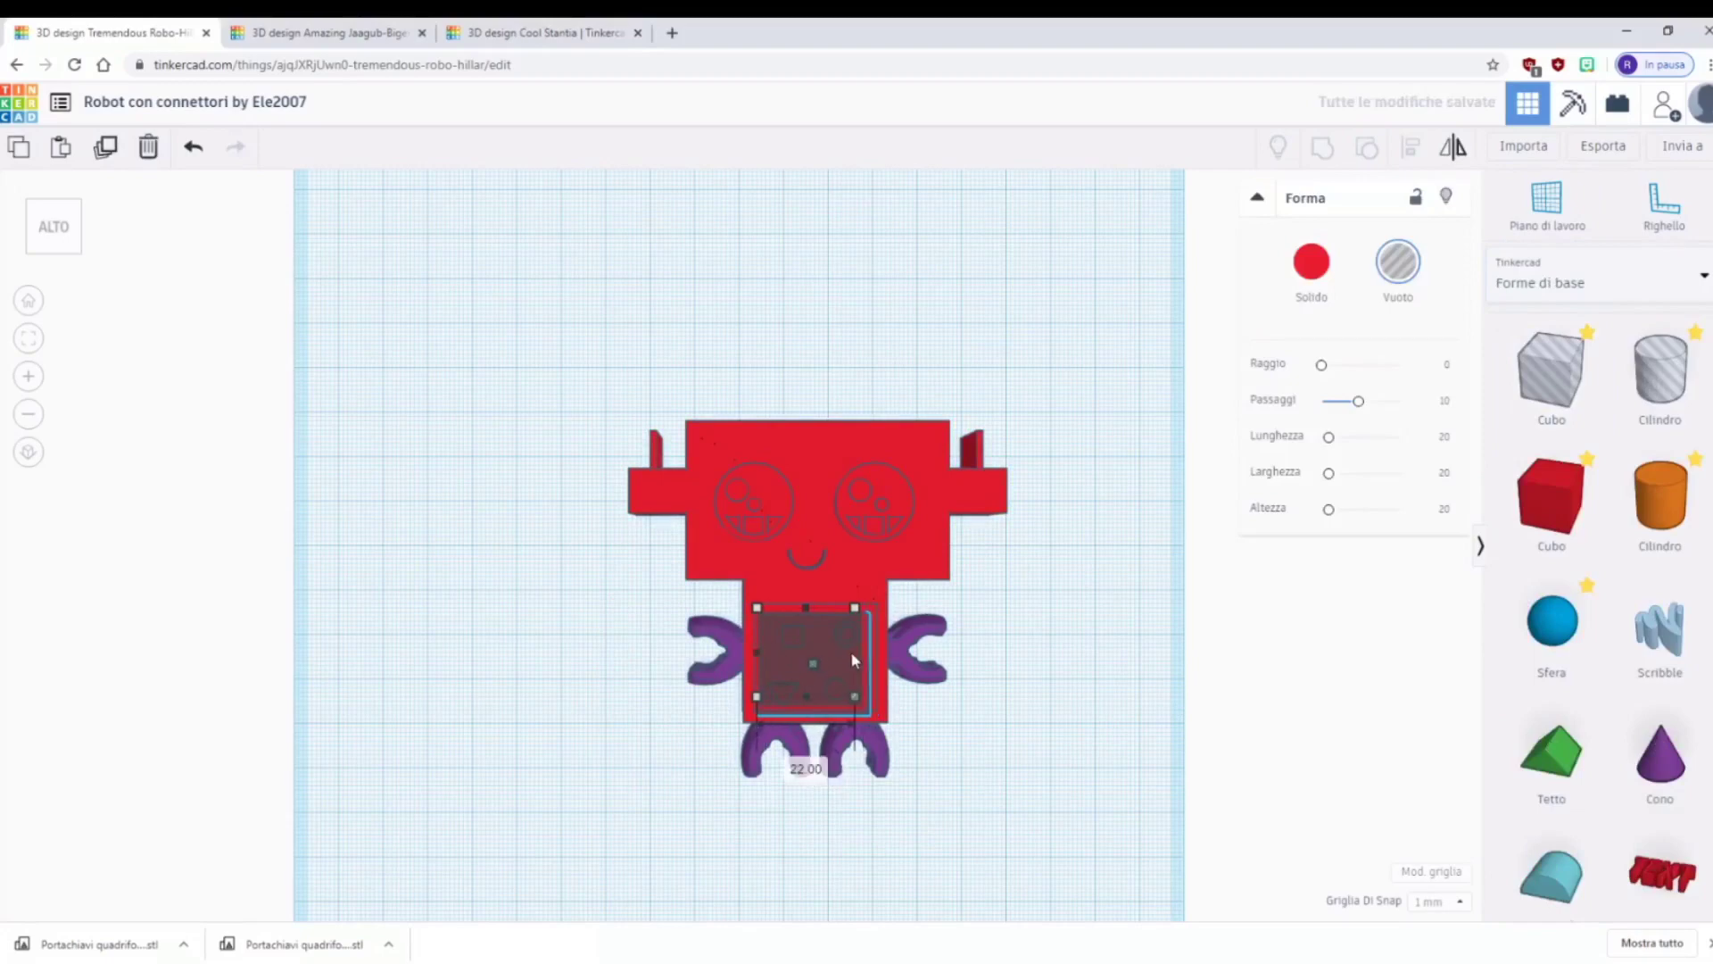
left_click(29, 228)
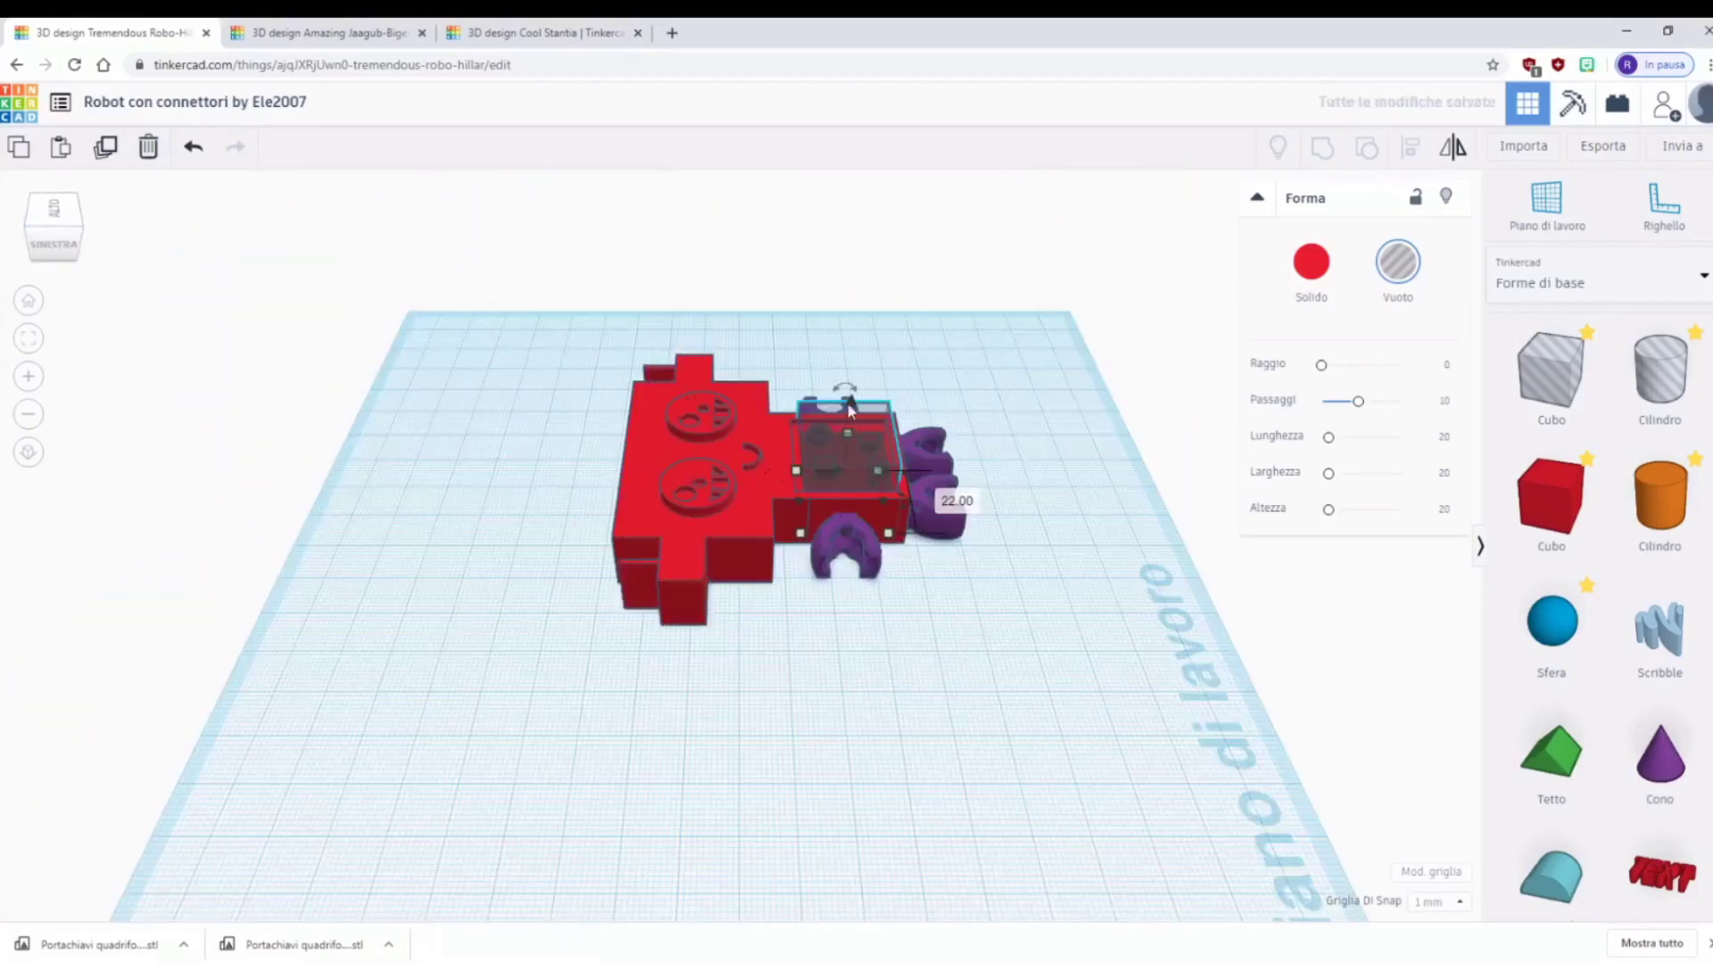
left_click_drag(849, 406, 848, 362)
- Group the robot body, the four sockets and the hole box to cut a recess in the chest
left_click_drag(1005, 618, 655, 314)
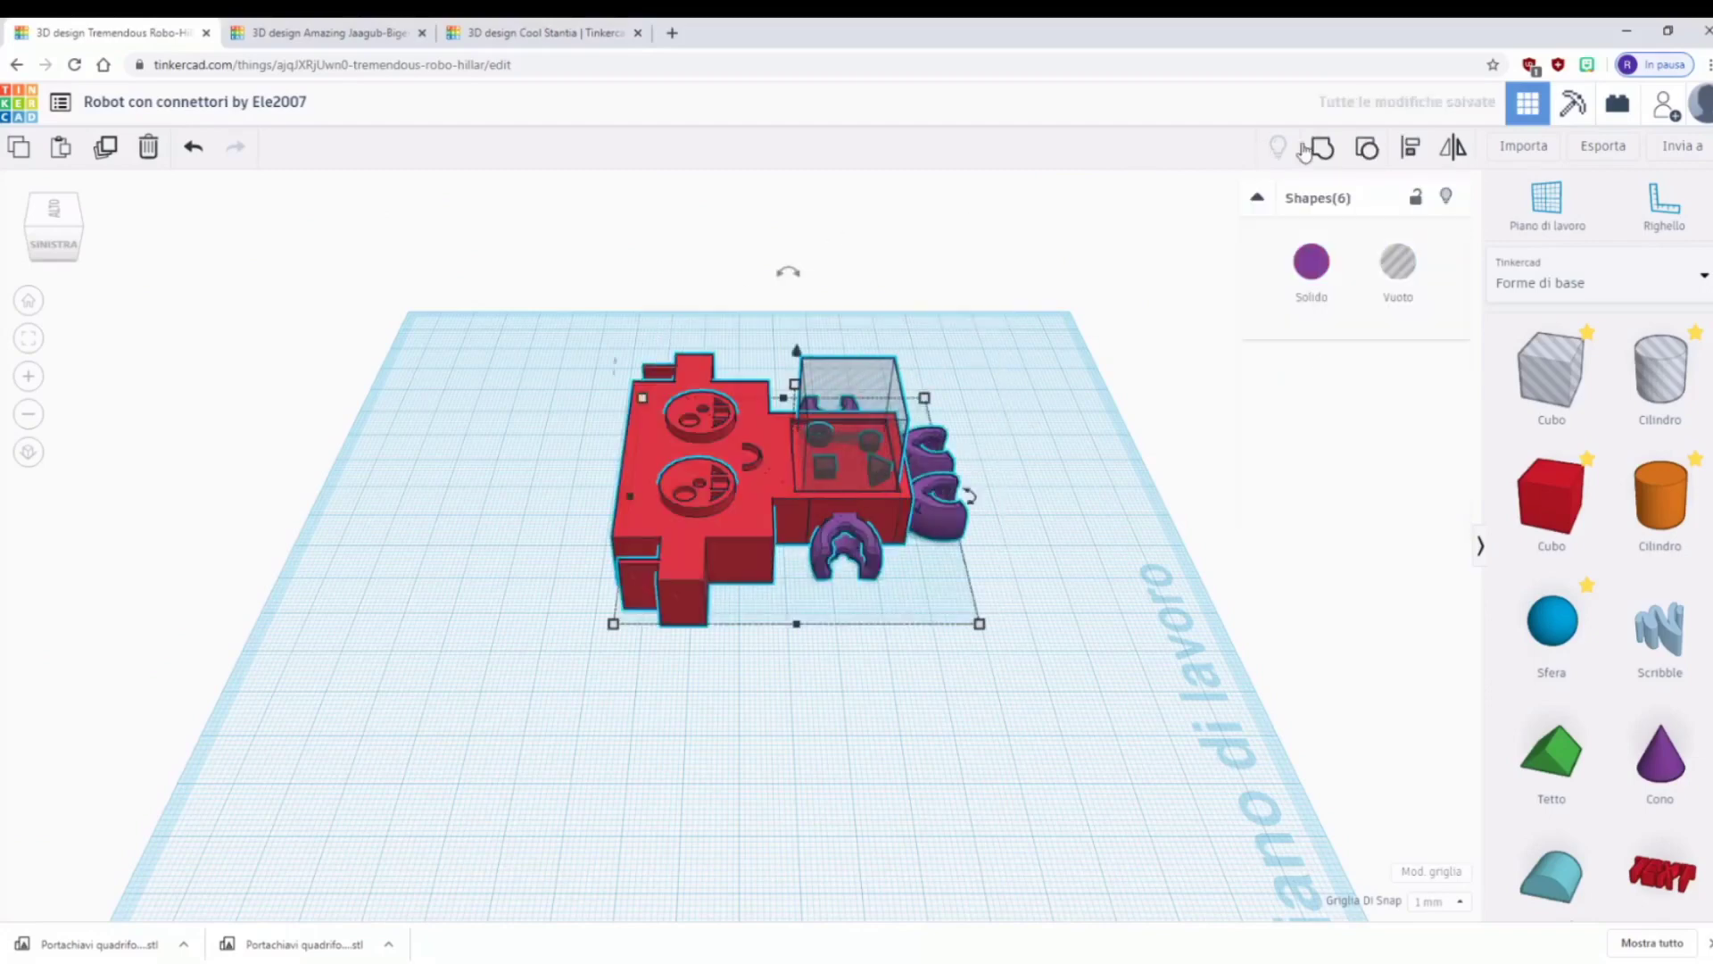
left_click(1306, 150)
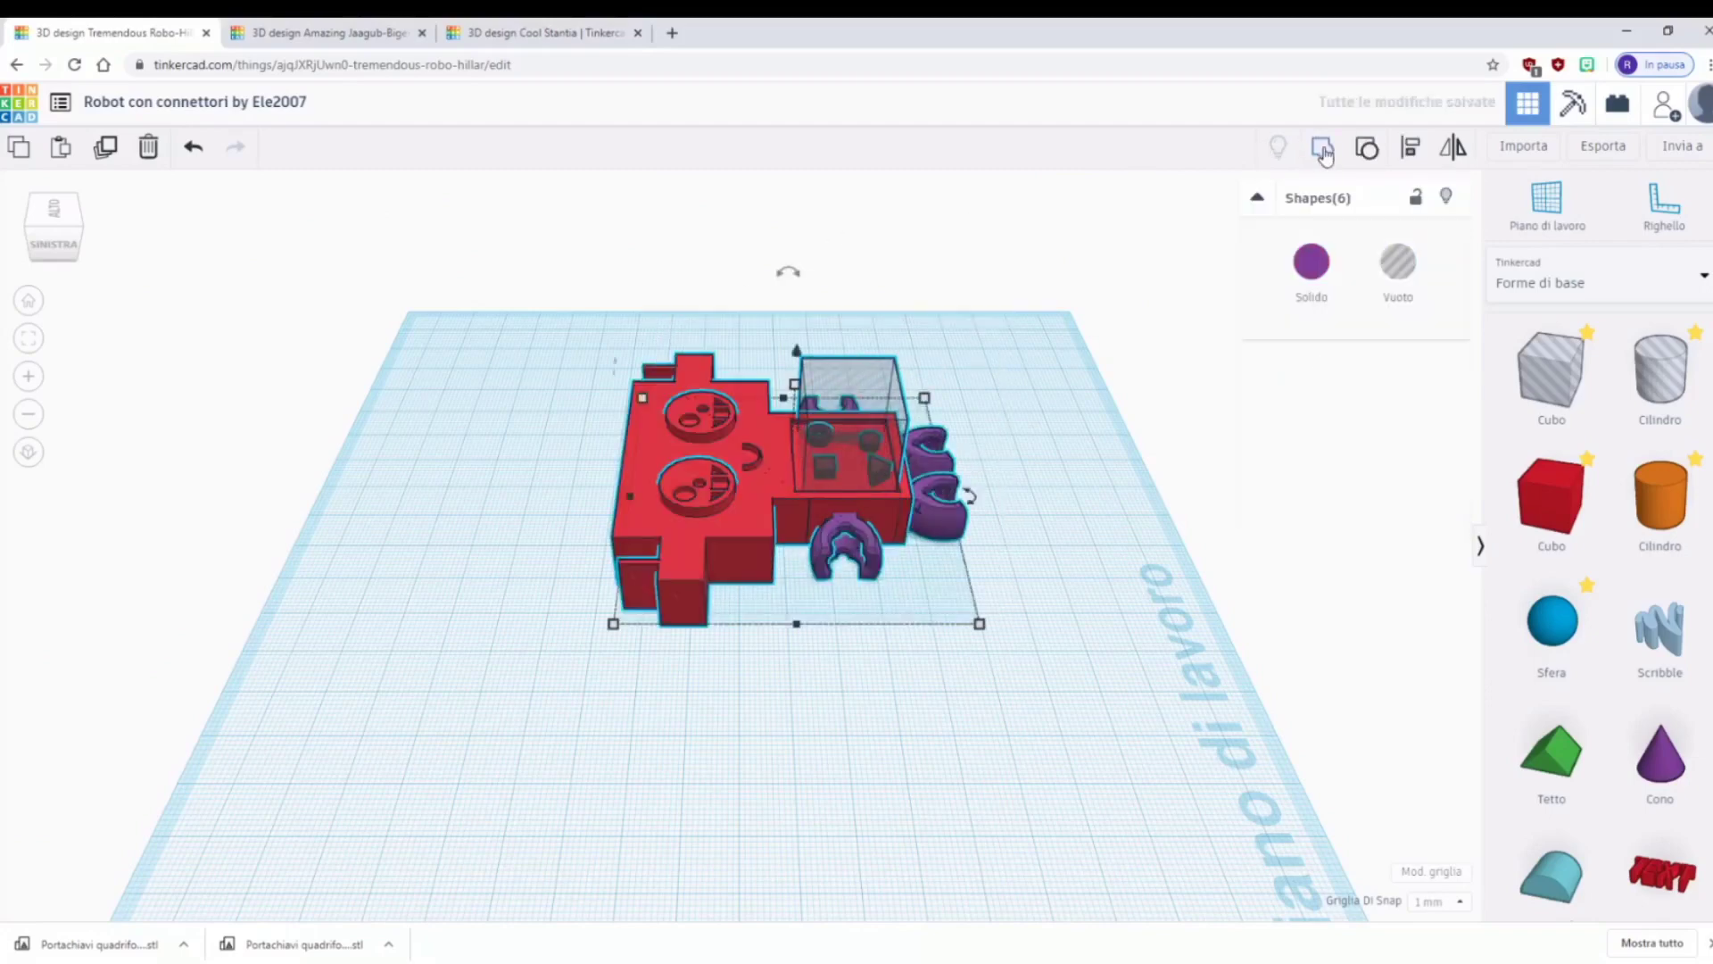
left_click(1112, 592)
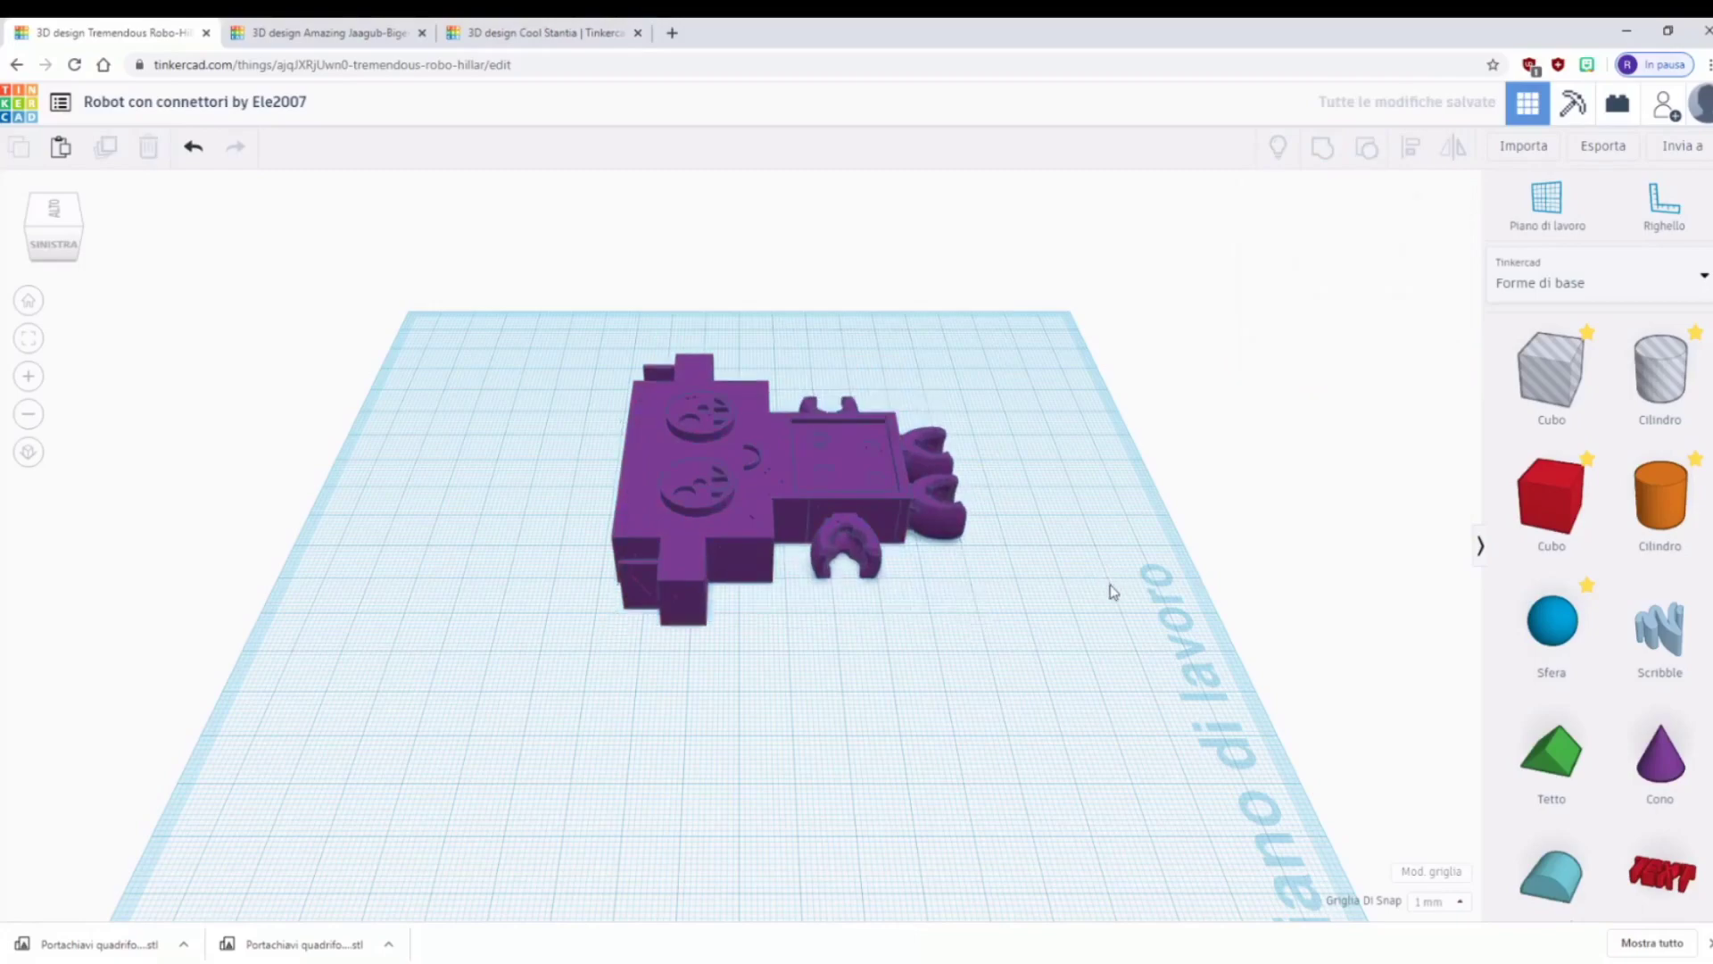
- Change the grouped robot's solid colour to yellow
left_click(76, 216)
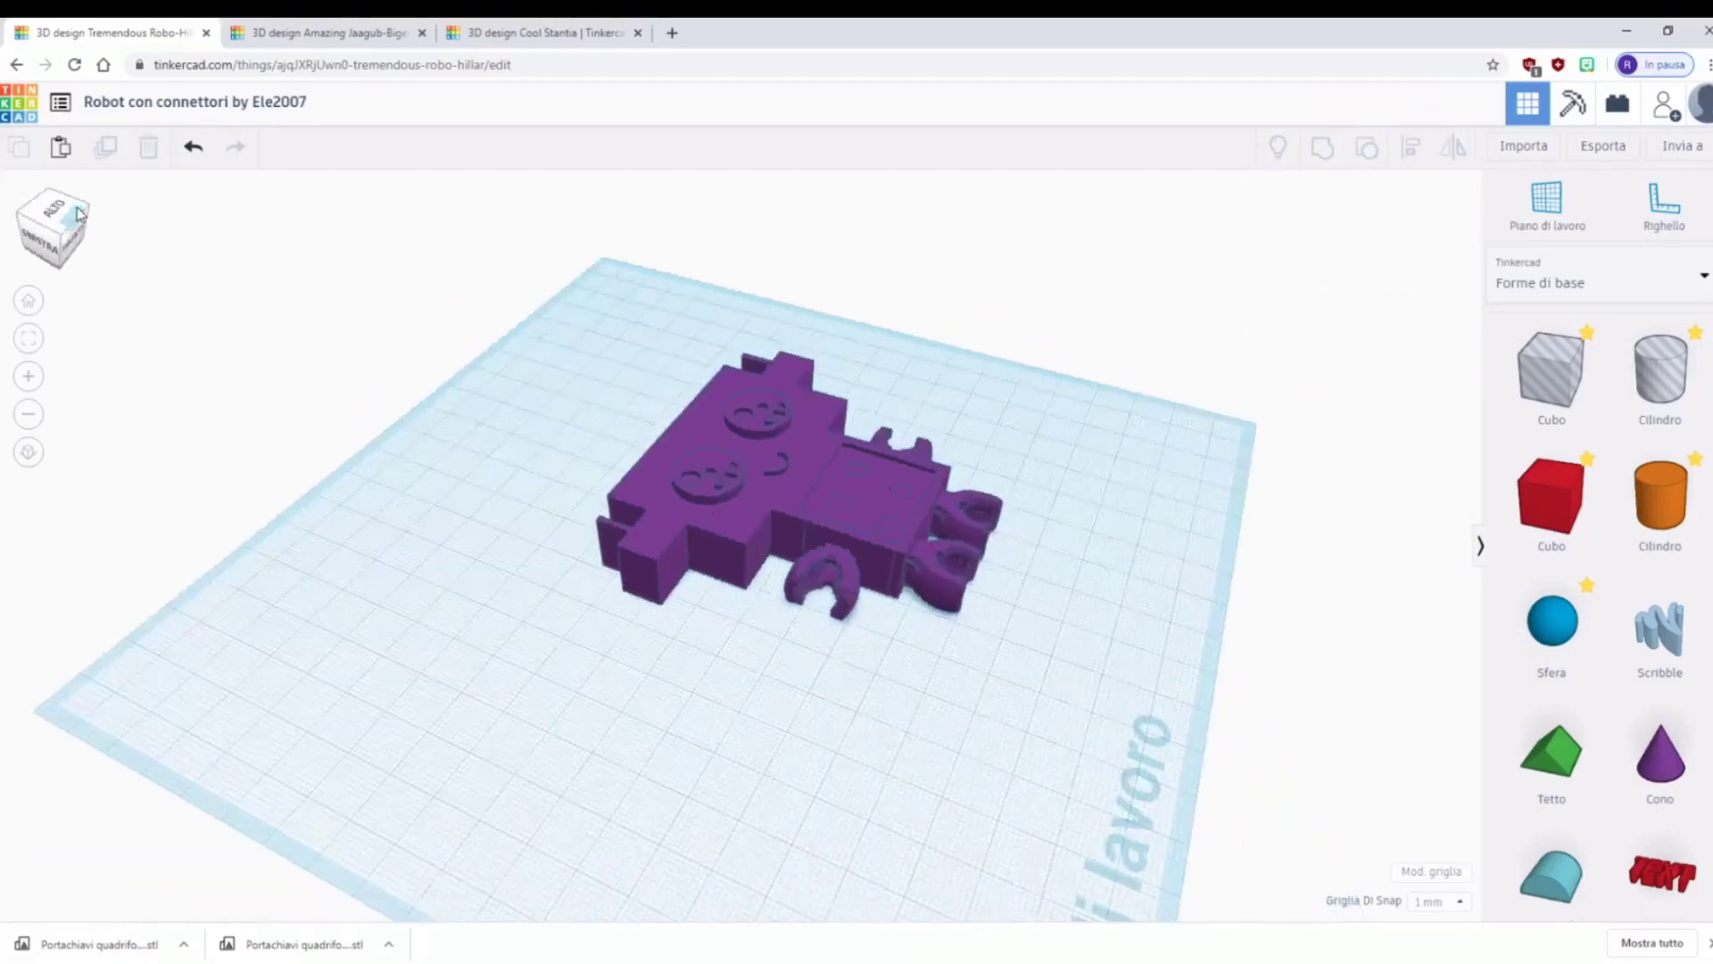
left_click(53, 208)
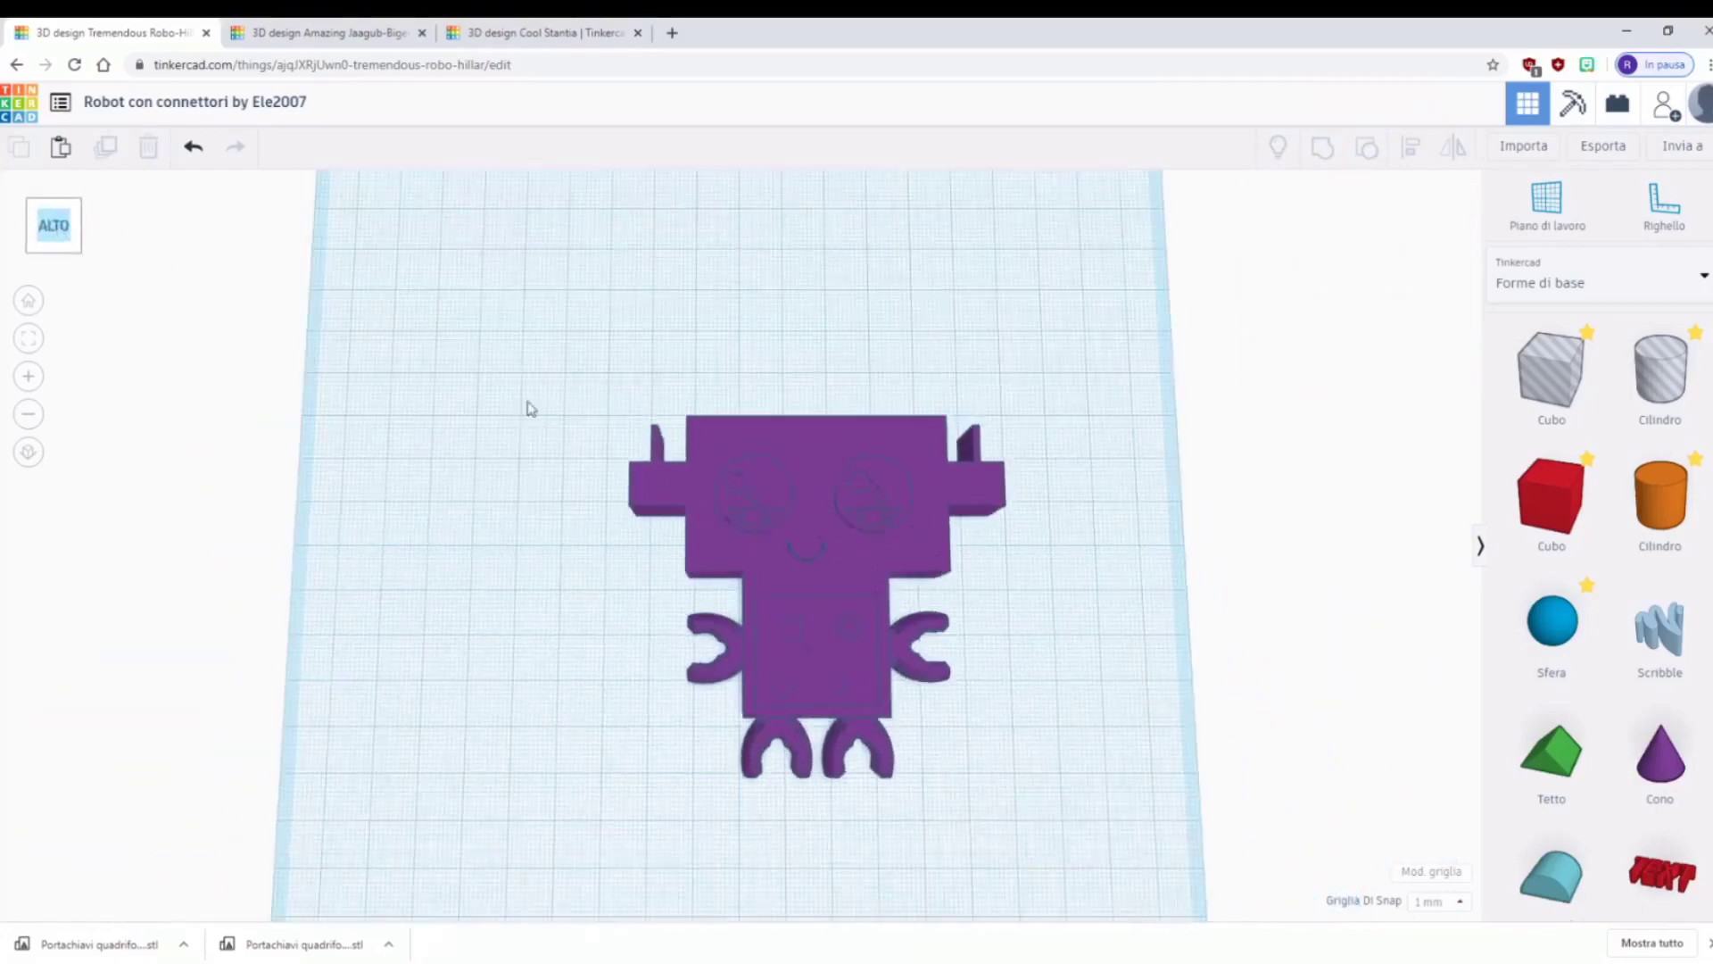
left_click(737, 542)
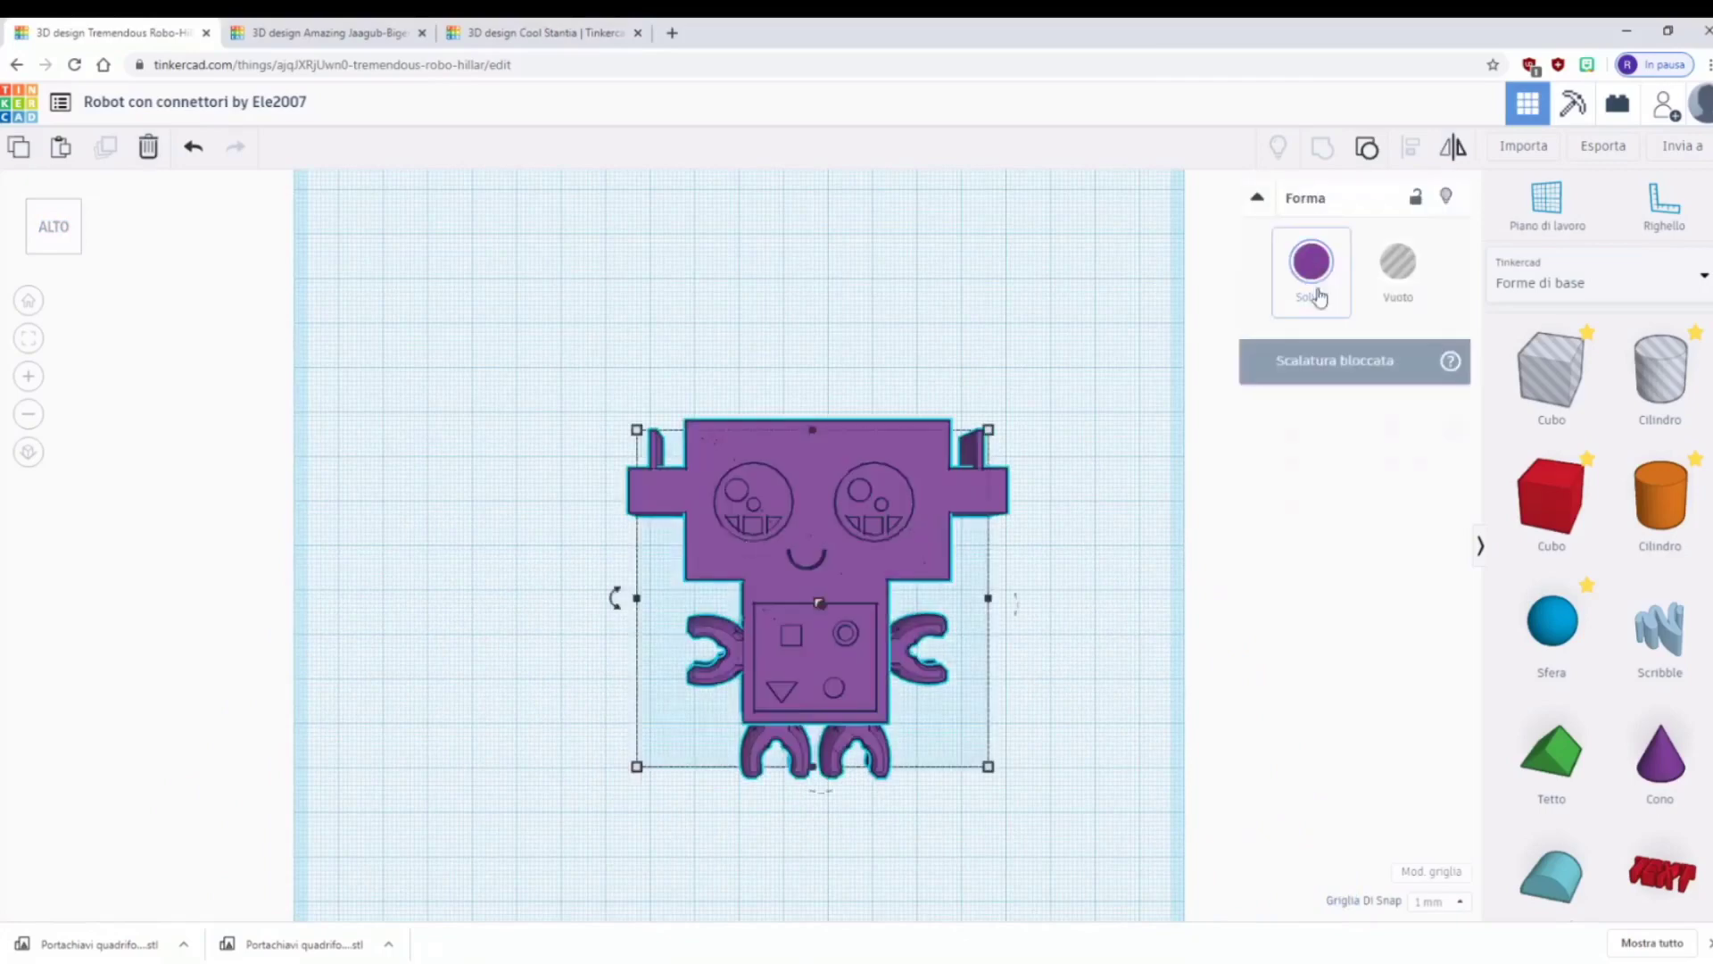
left_click(1311, 263)
left_click(1356, 428)
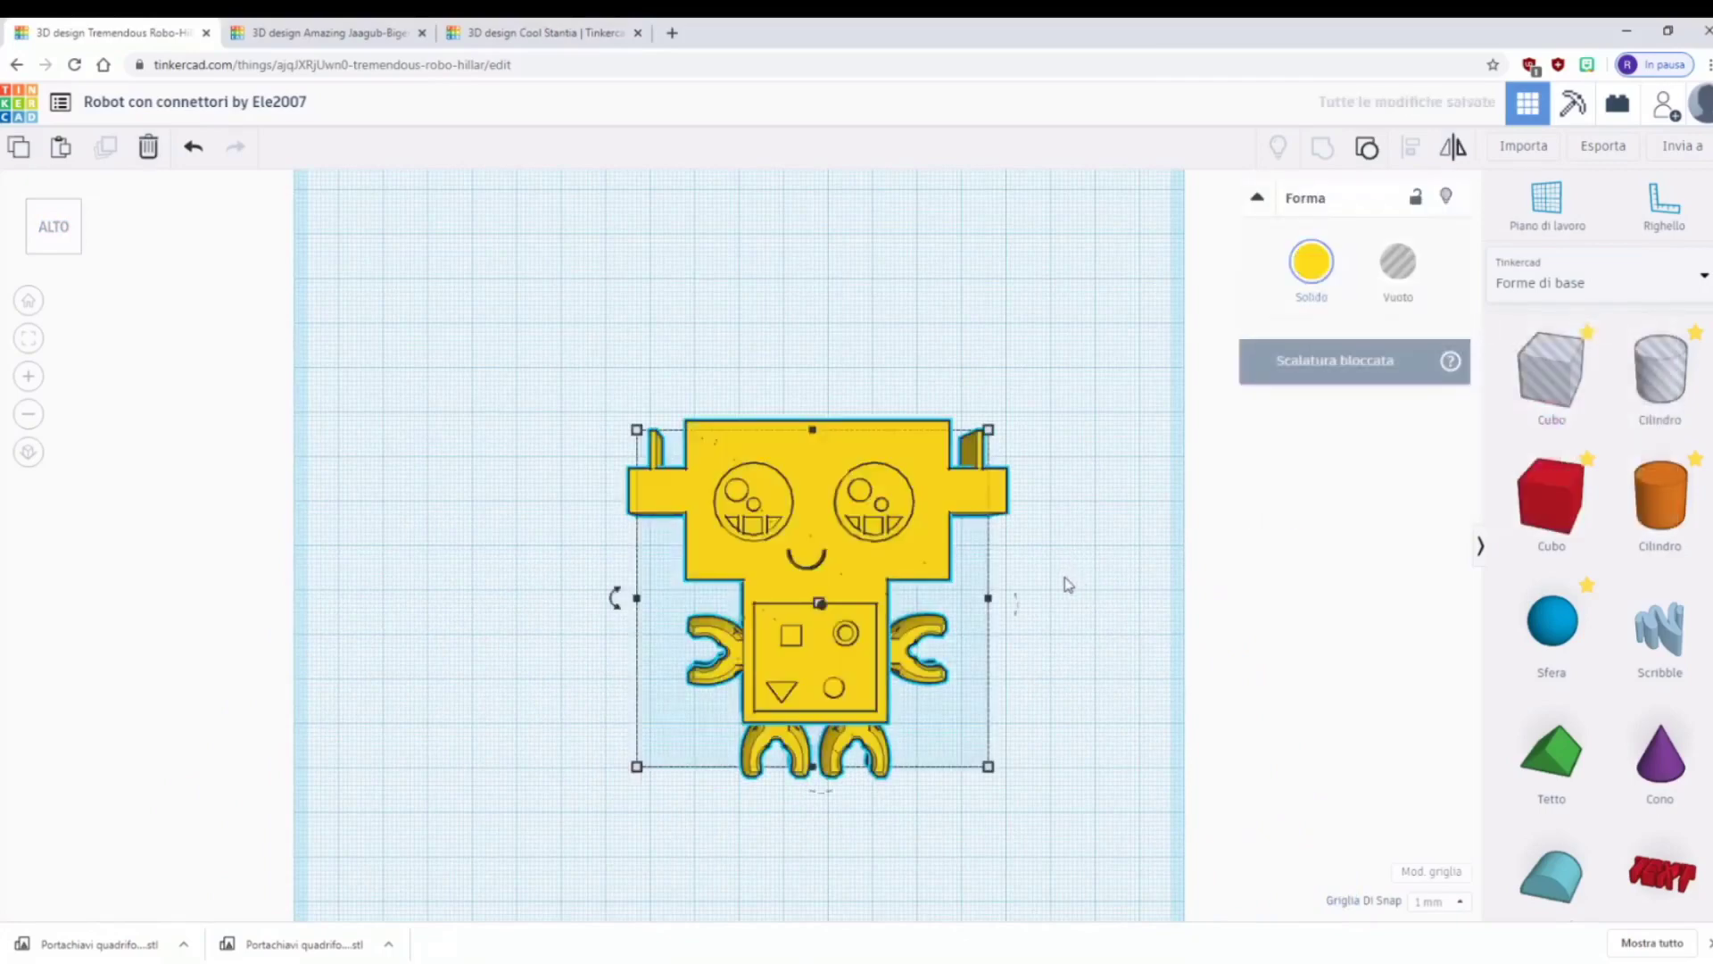
left_click(1075, 640)
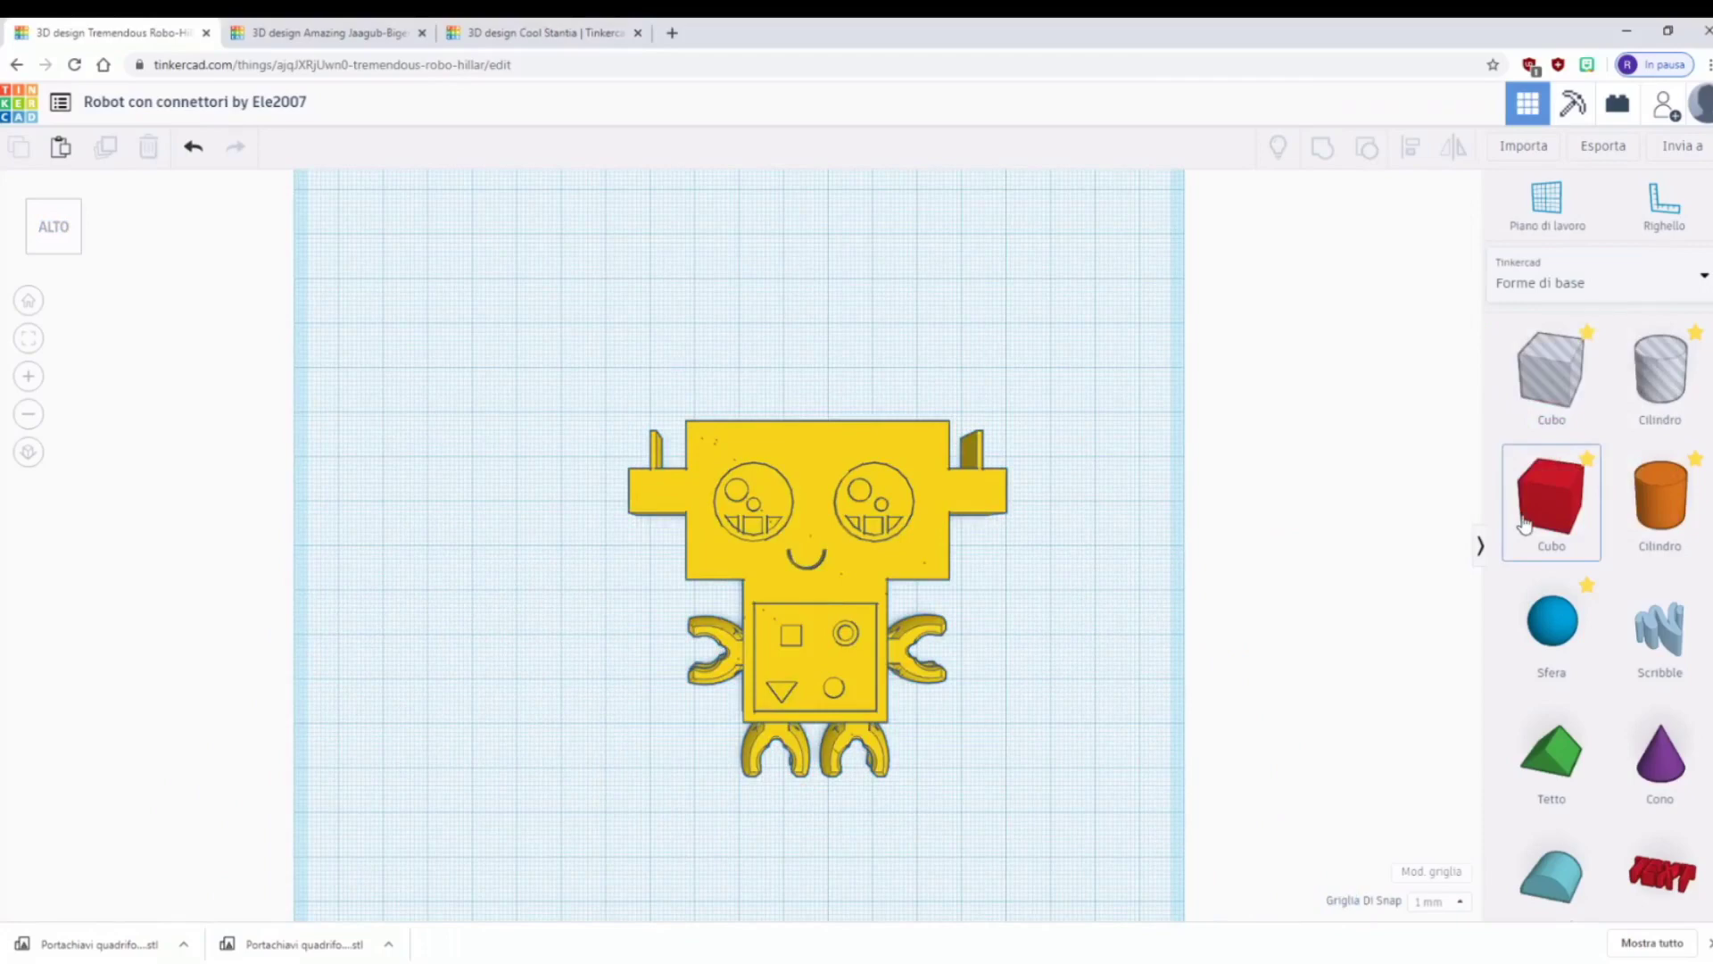
- Place a solid red box over the chest recess, stretched to about 21 mm along the torso
scroll(1524, 525, "down", 8)
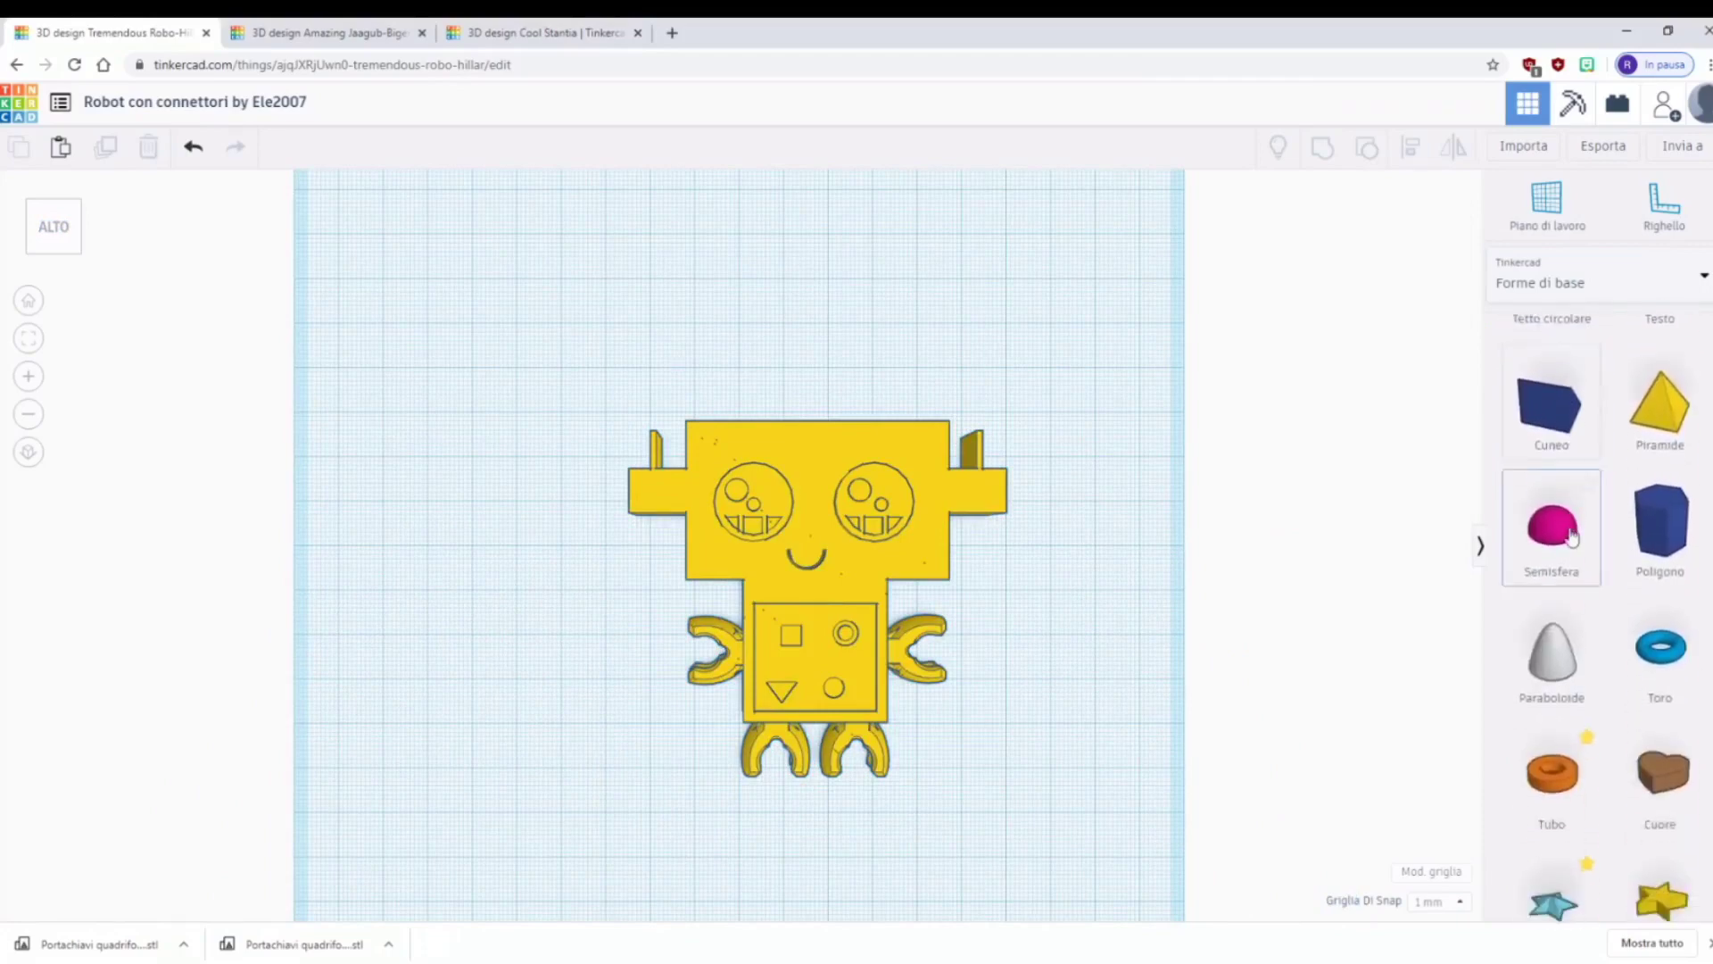
scroll(1569, 536, "up", 8)
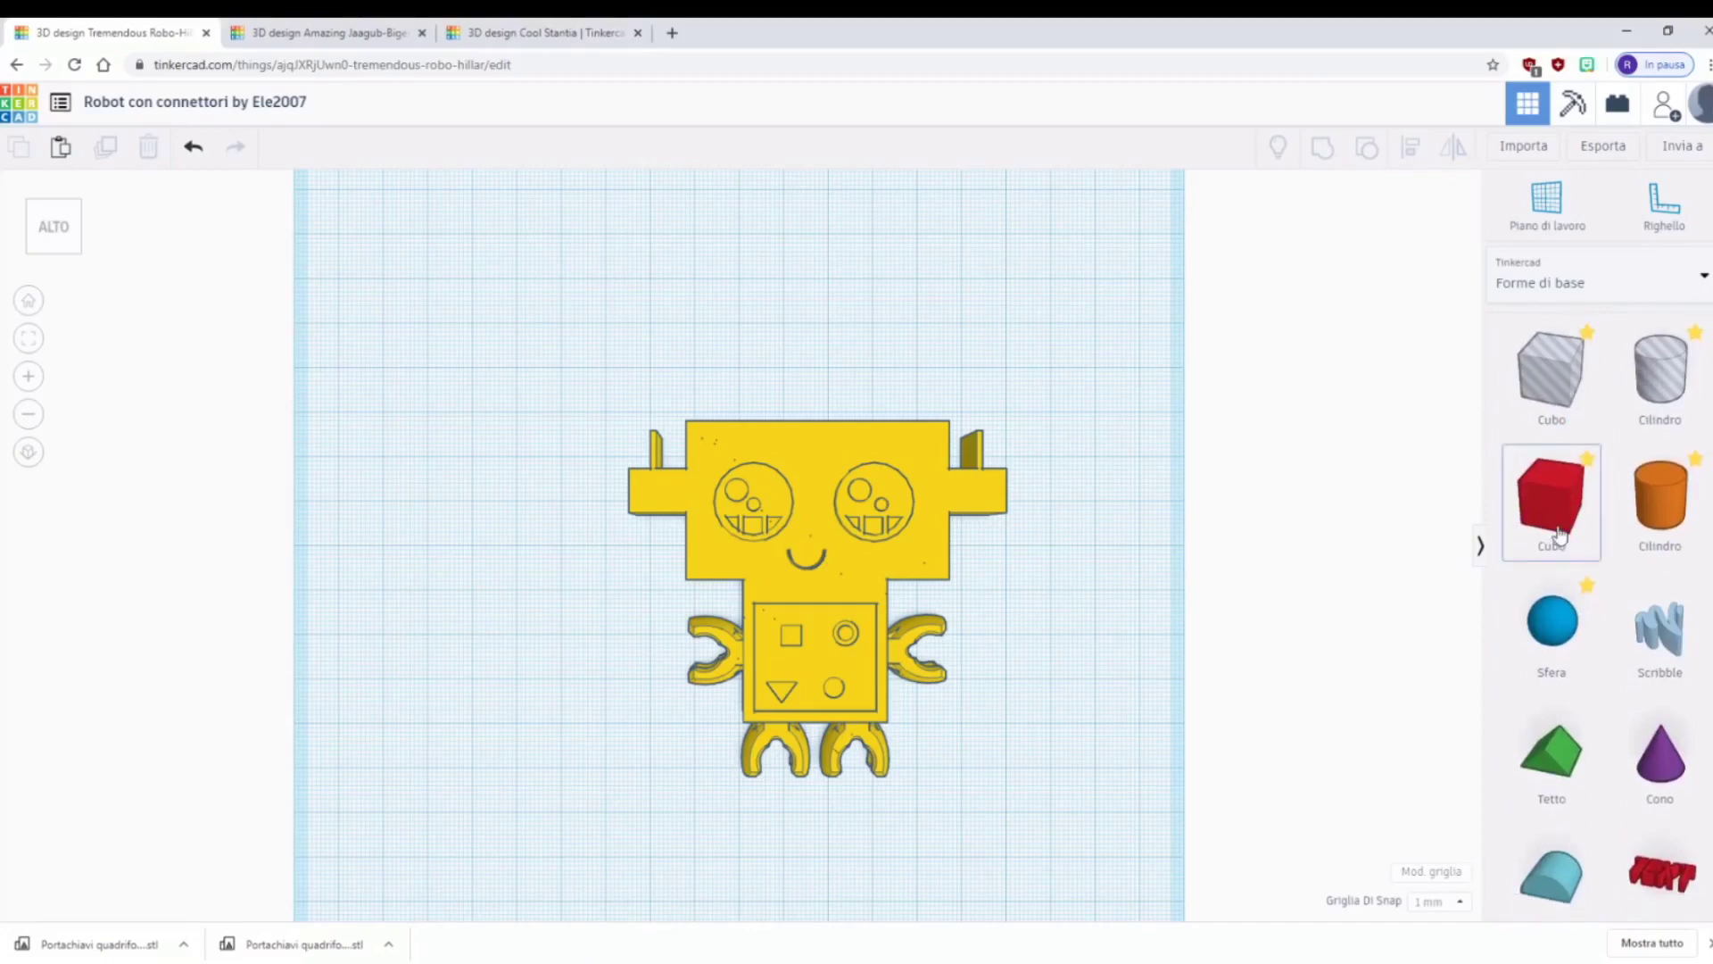
left_click_drag(1550, 534, 808, 605)
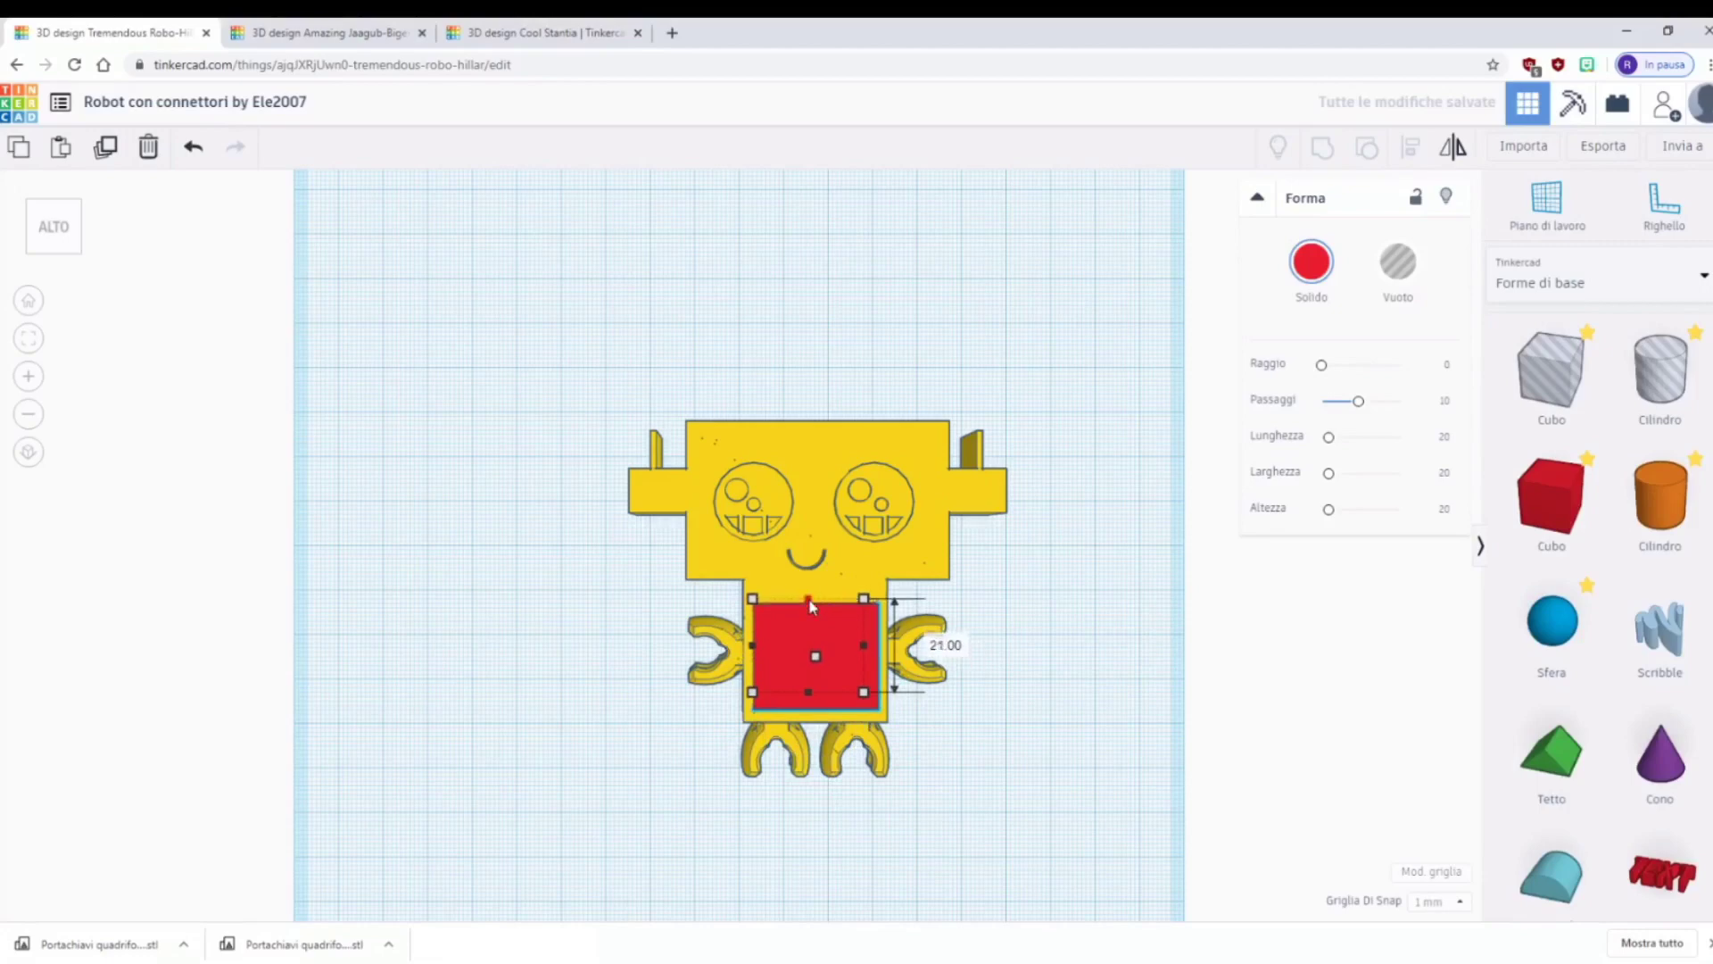
- Sink the red box into the chest recess and resize it to 23 mm long and 10 mm tall, flush with the robot's underside
left_click(31, 239)
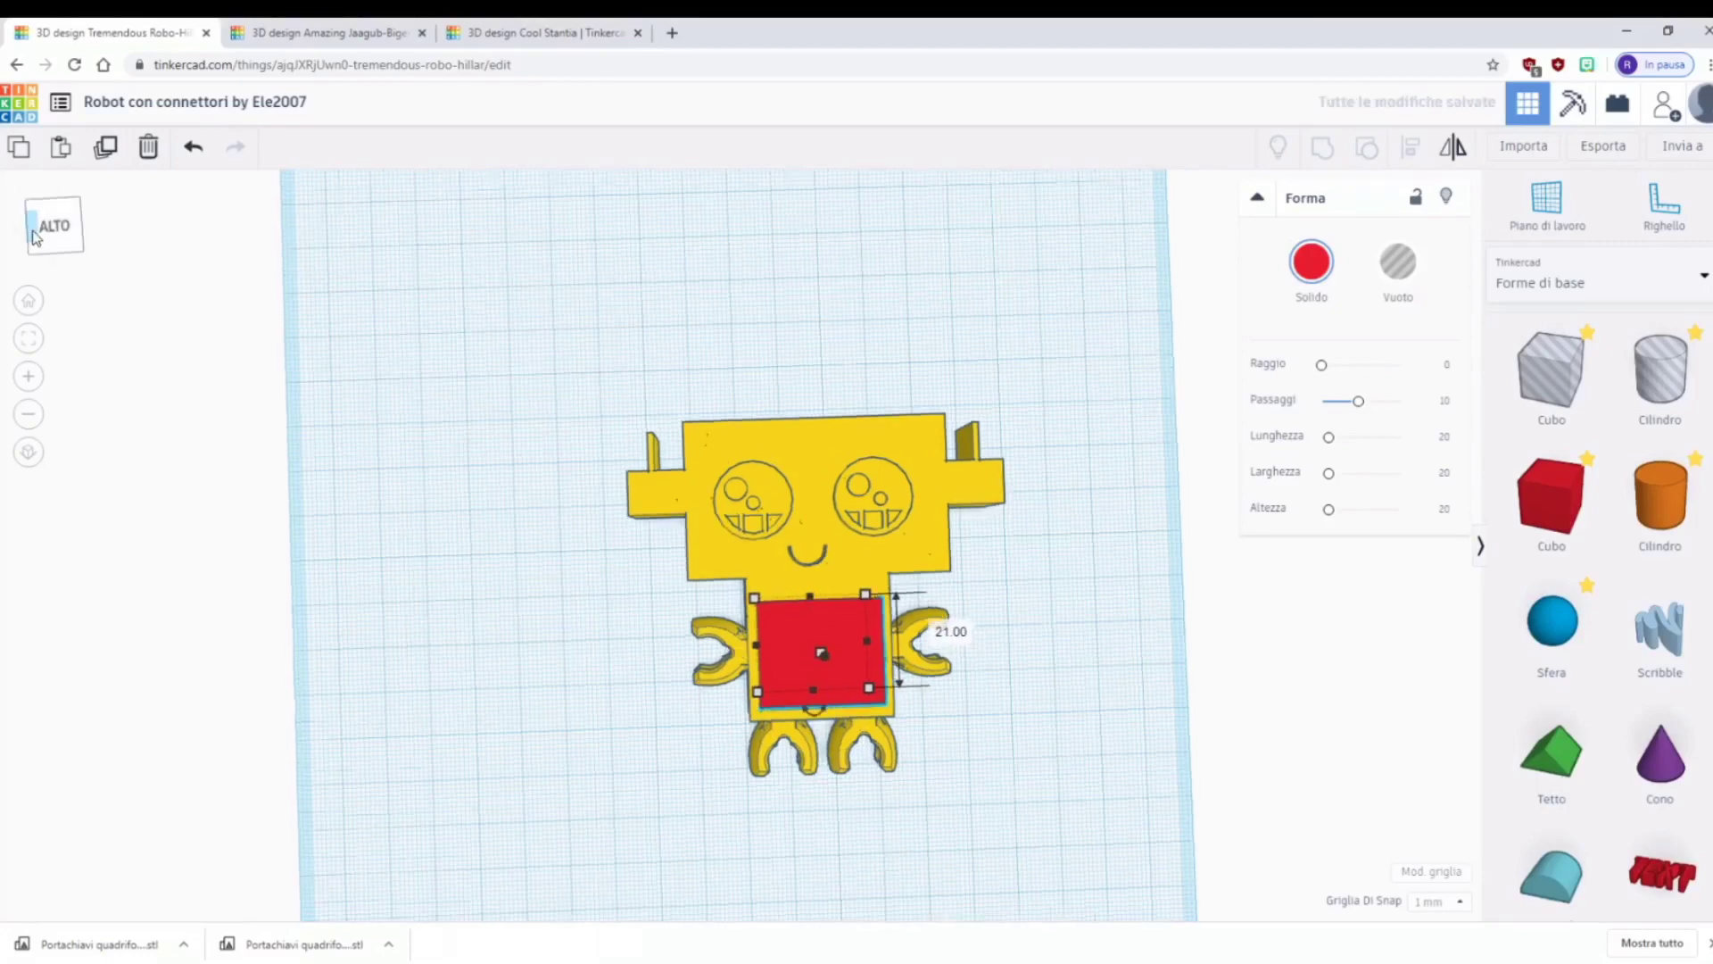
left_click_drag(839, 416, 837, 426)
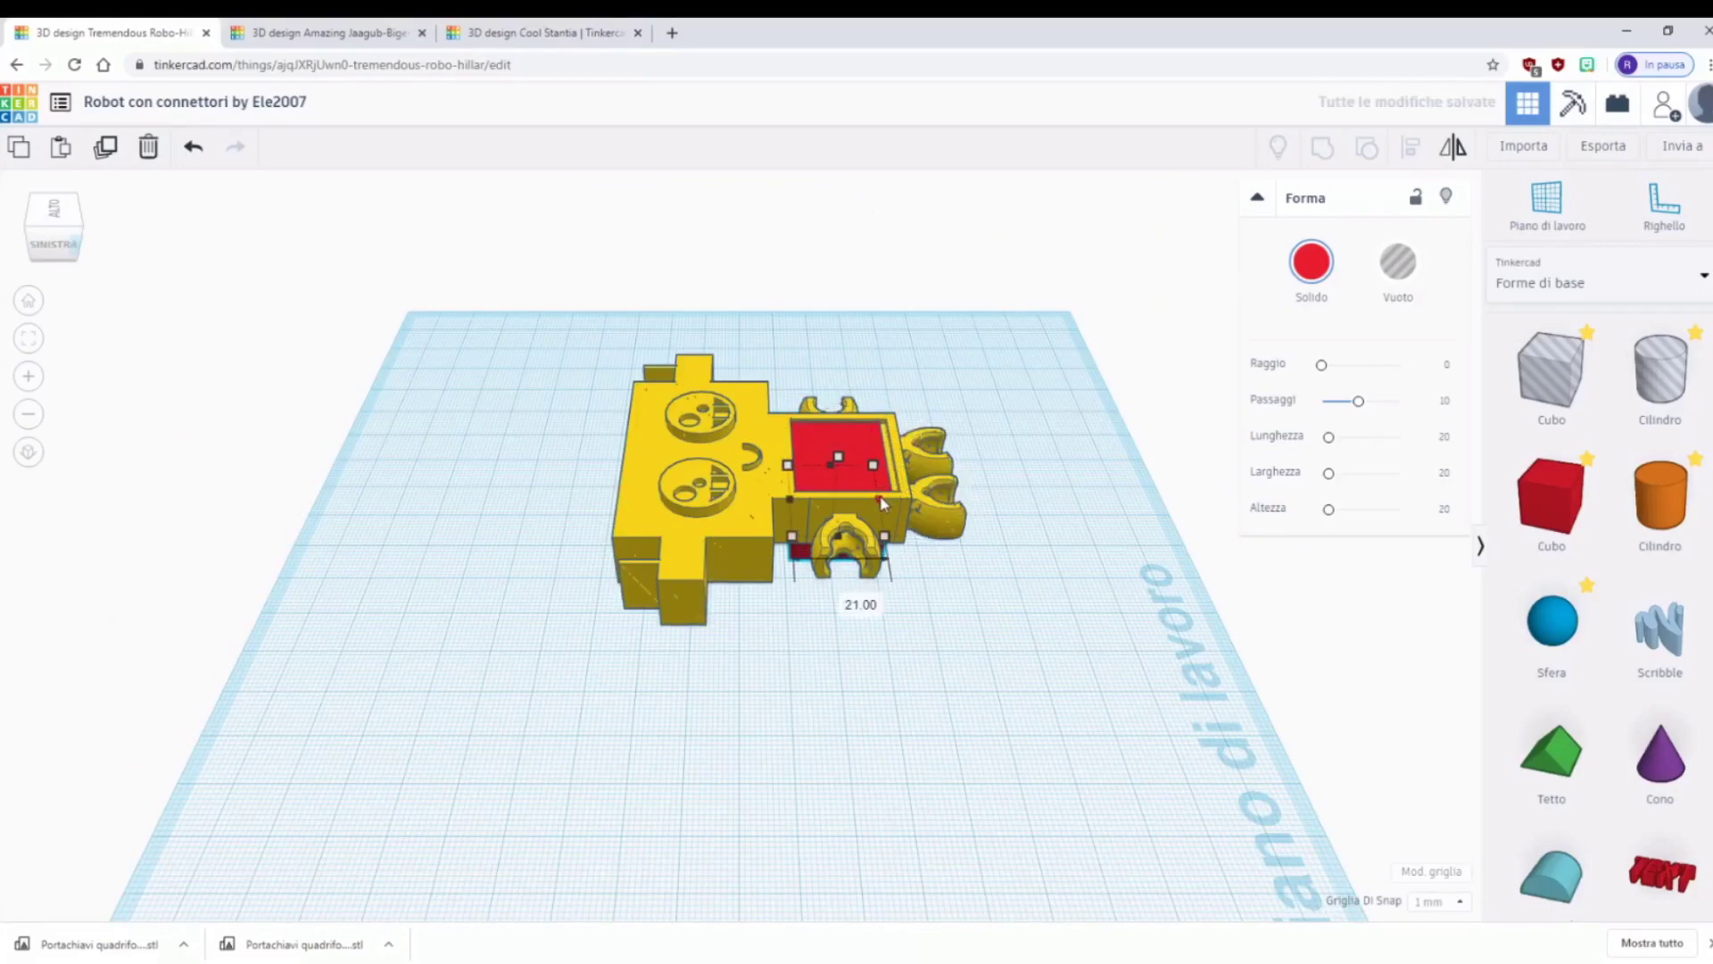
left_click_drag(880, 500, 885, 502)
left_click_drag(885, 496, 887, 494)
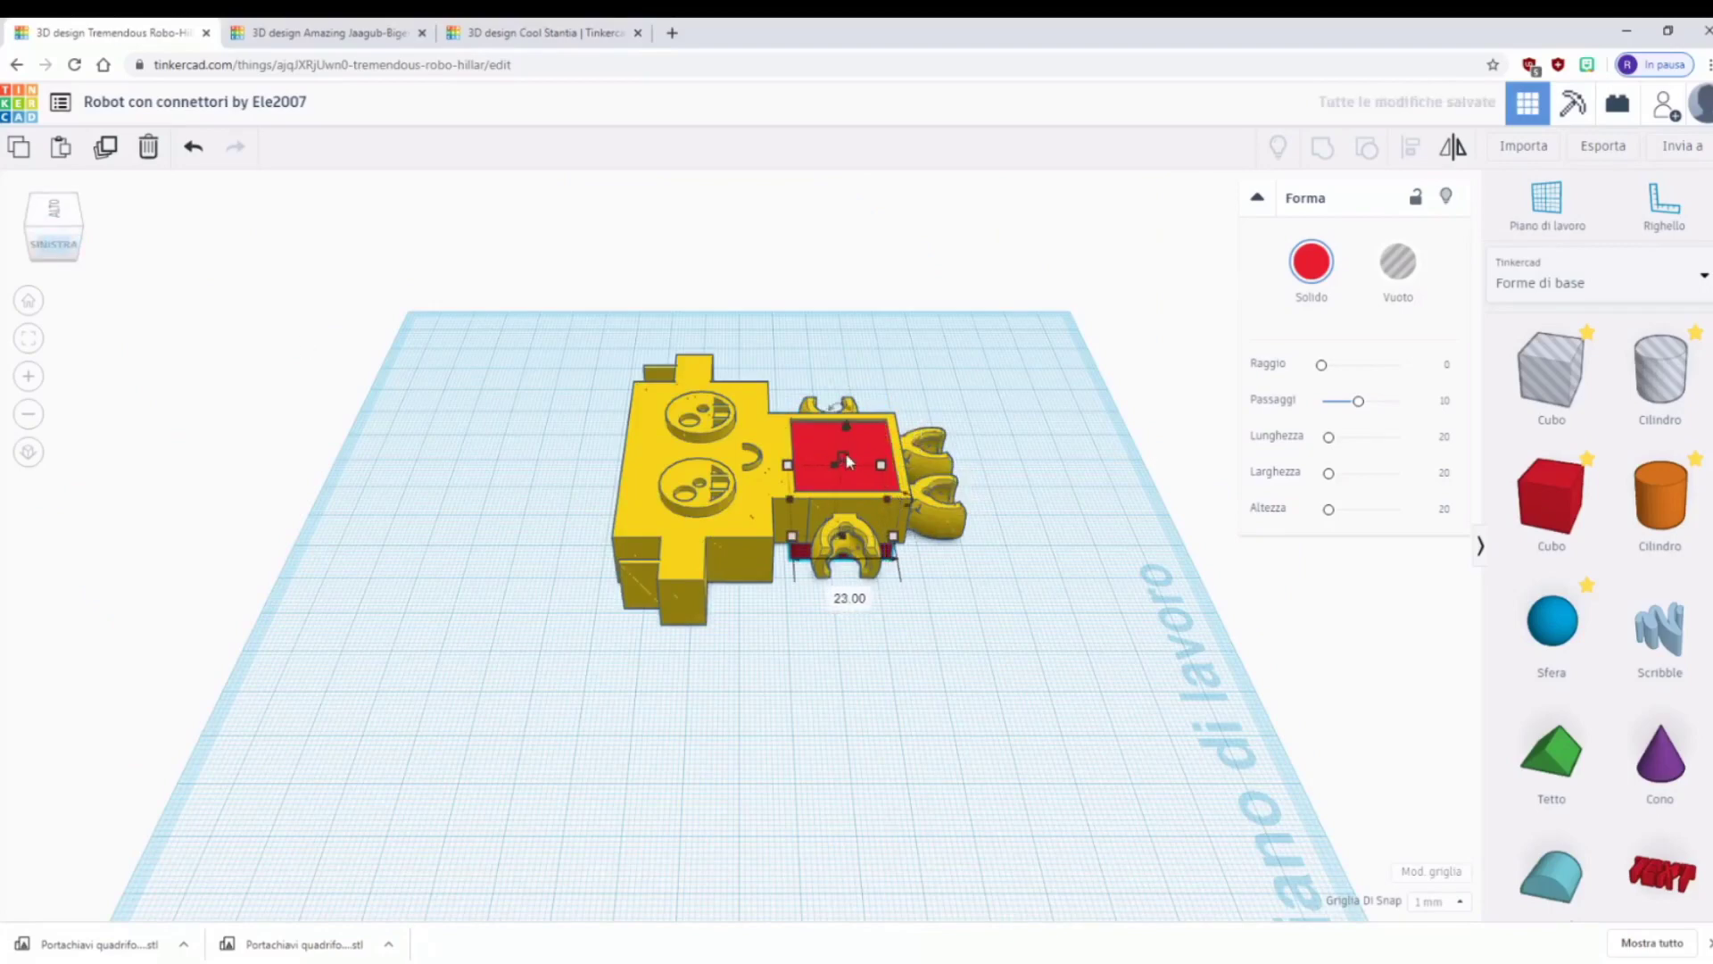
left_click(27, 260)
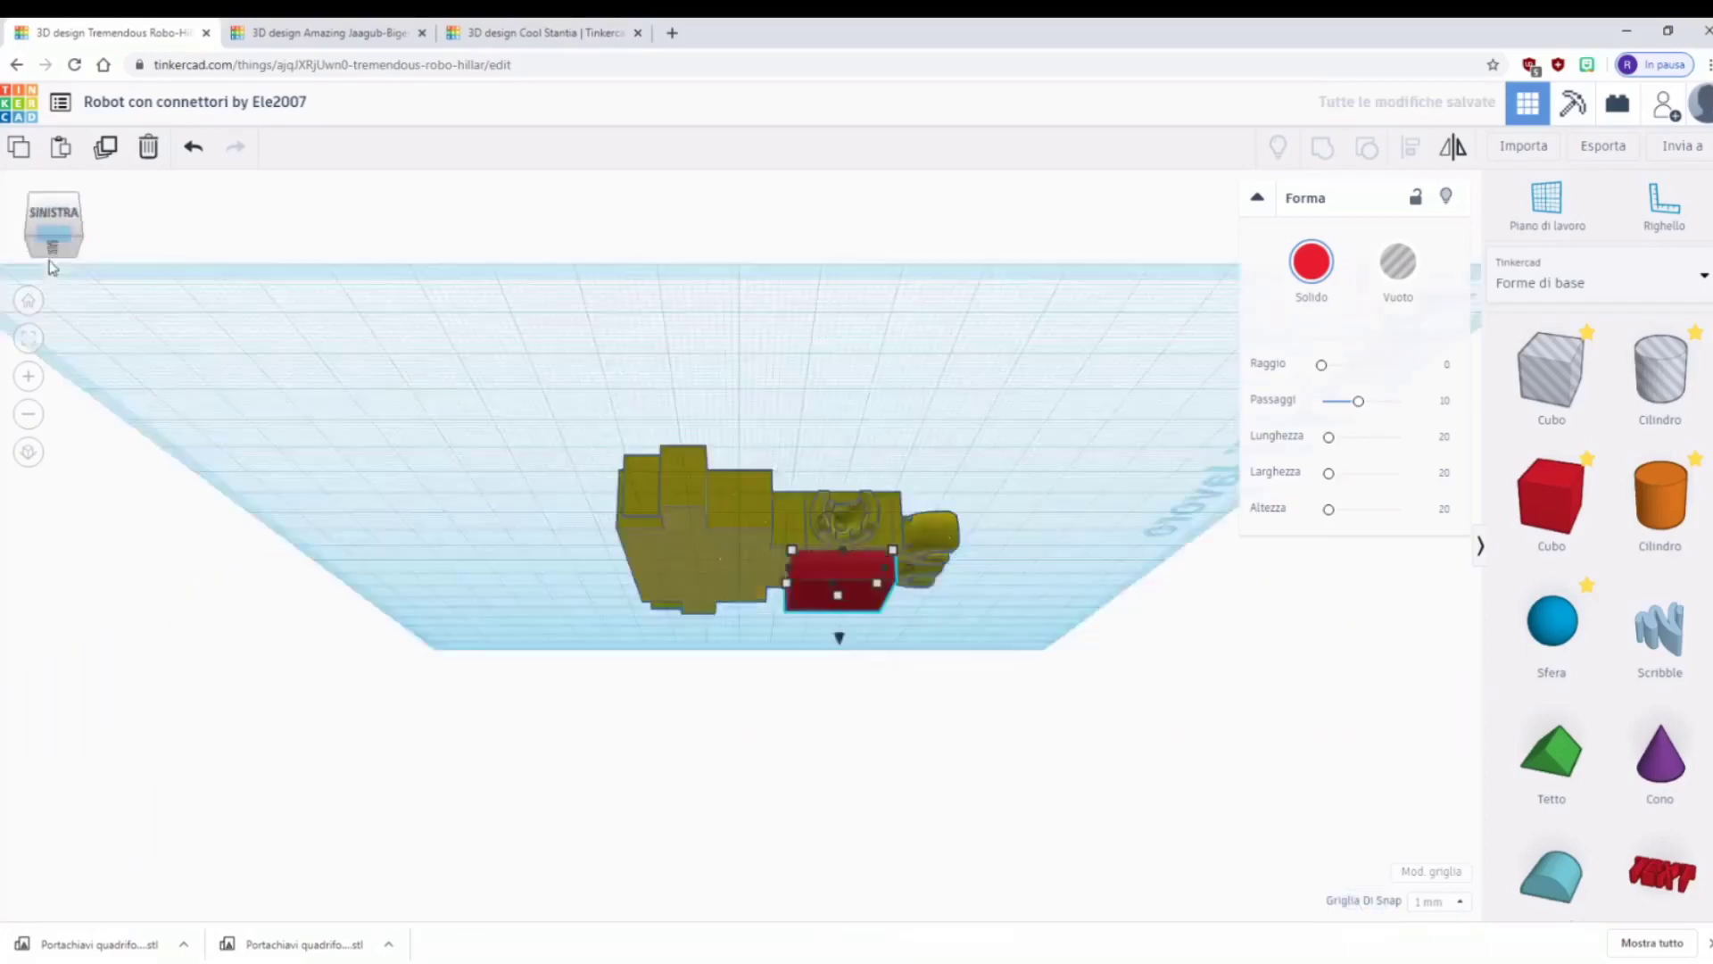
left_click_drag(845, 599, 837, 589)
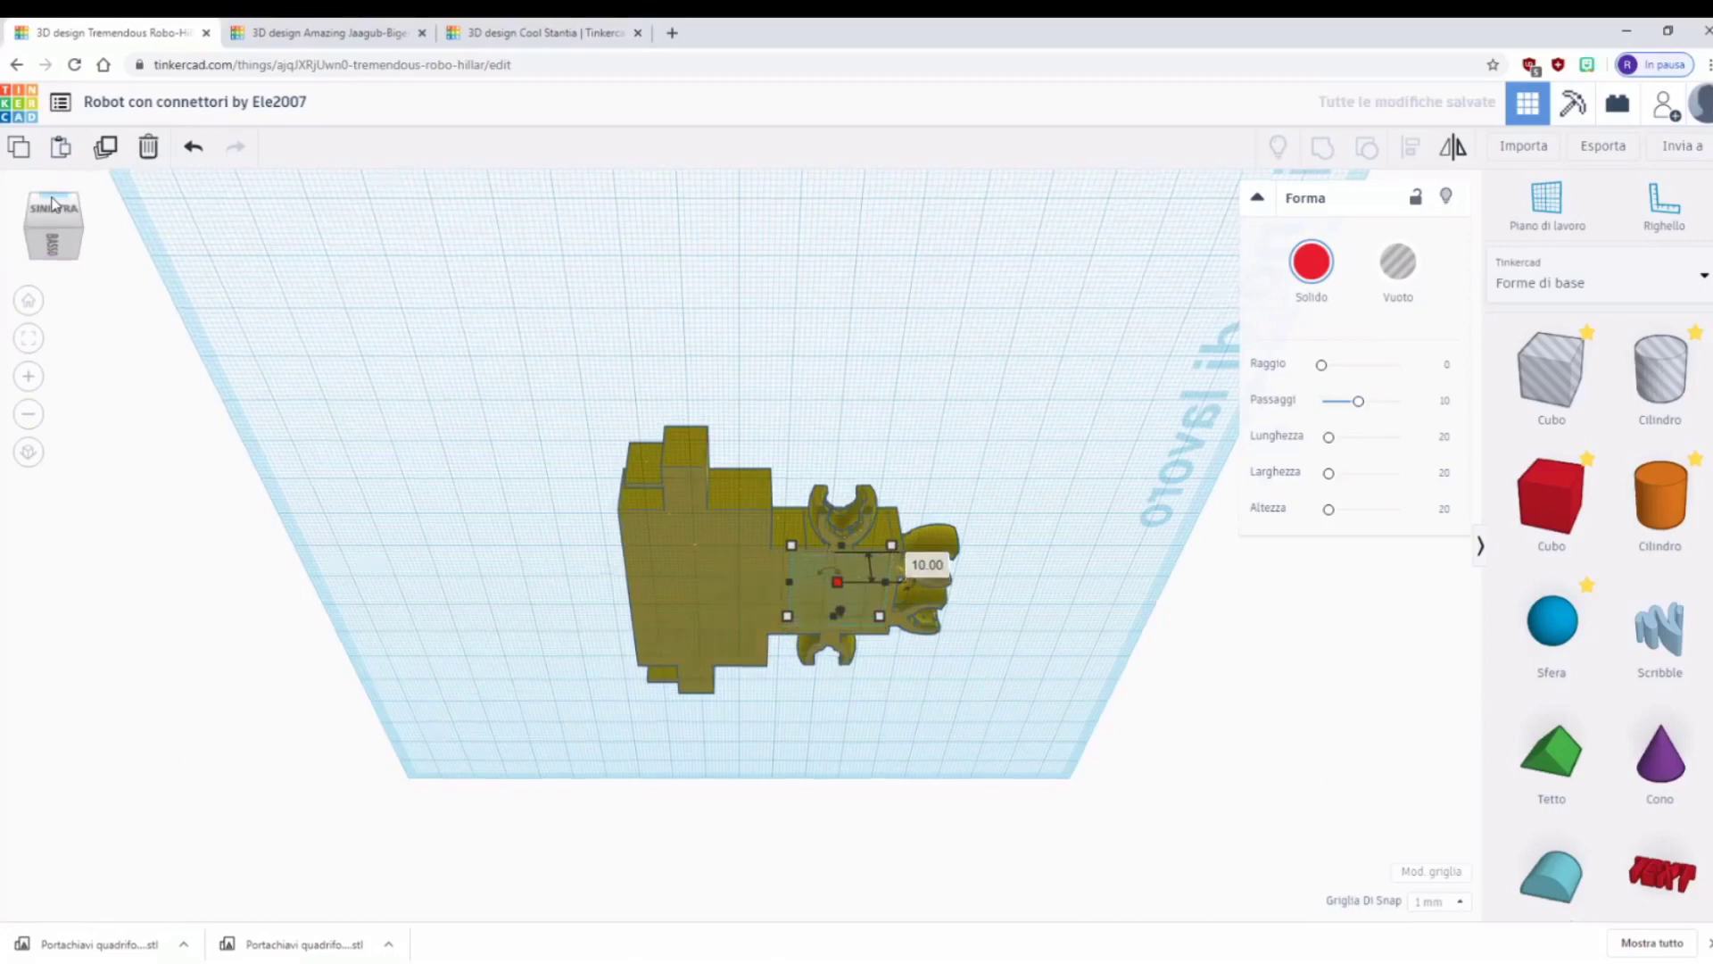
- Group the red filler box with the yellow robot into one solid body
left_click(53, 205)
left_click_drag(1033, 591, 607, 348)
left_click(1322, 150)
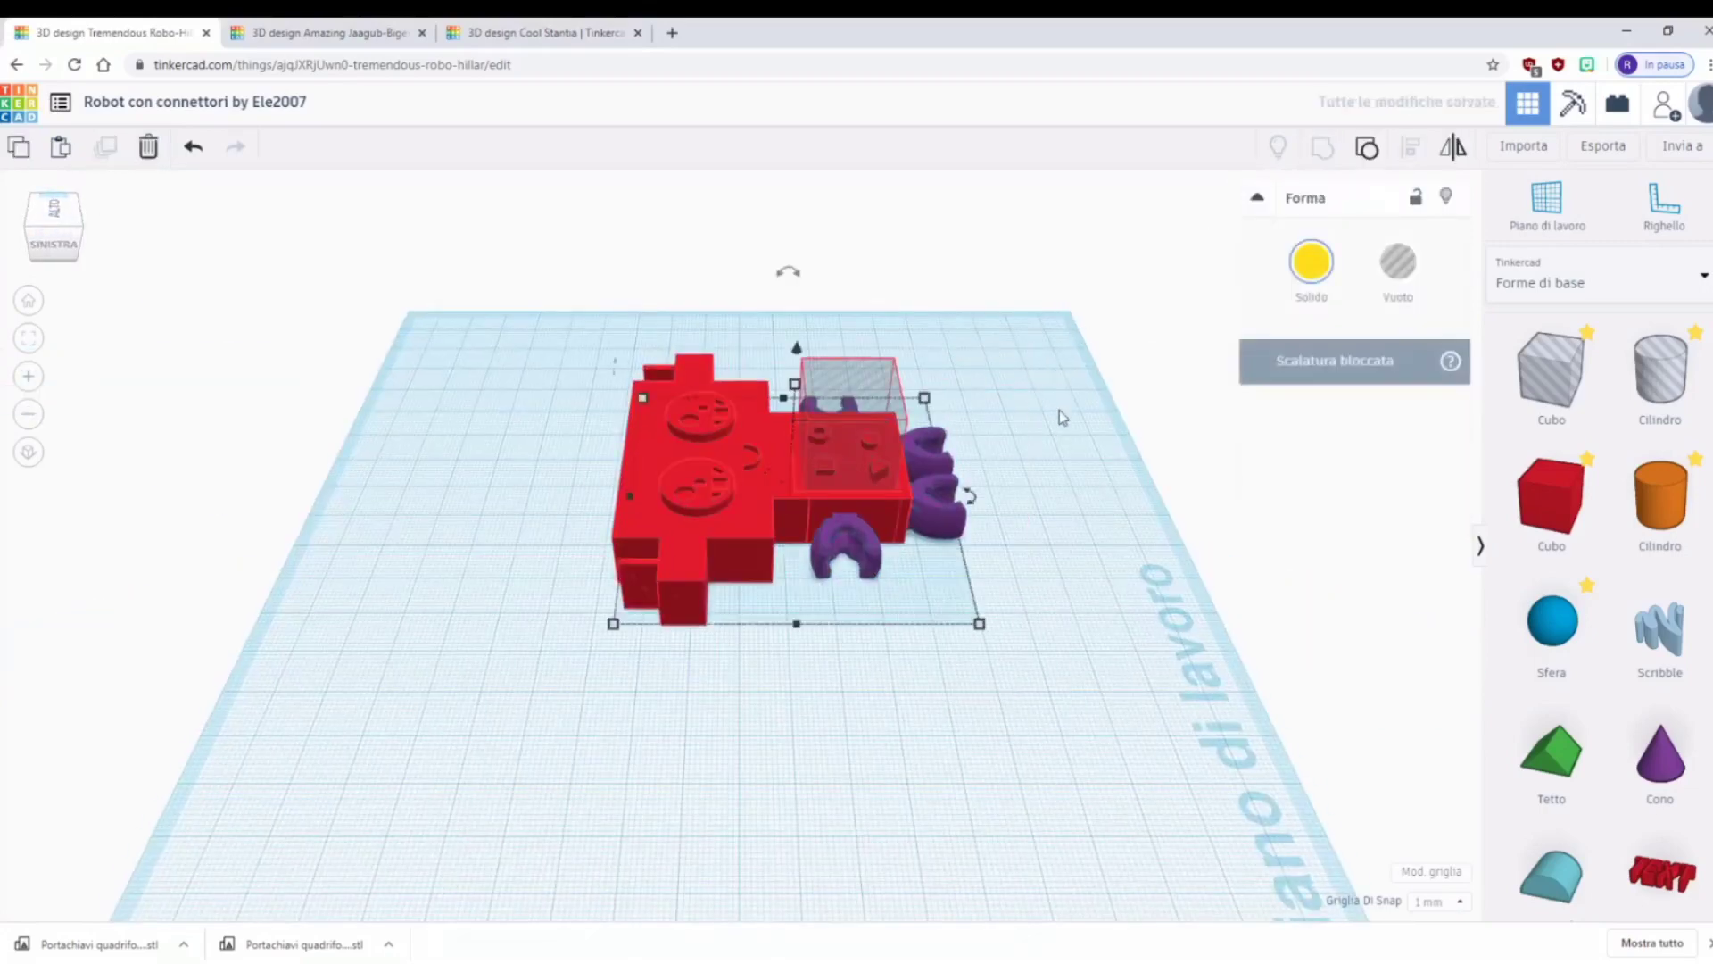
left_click(1044, 548)
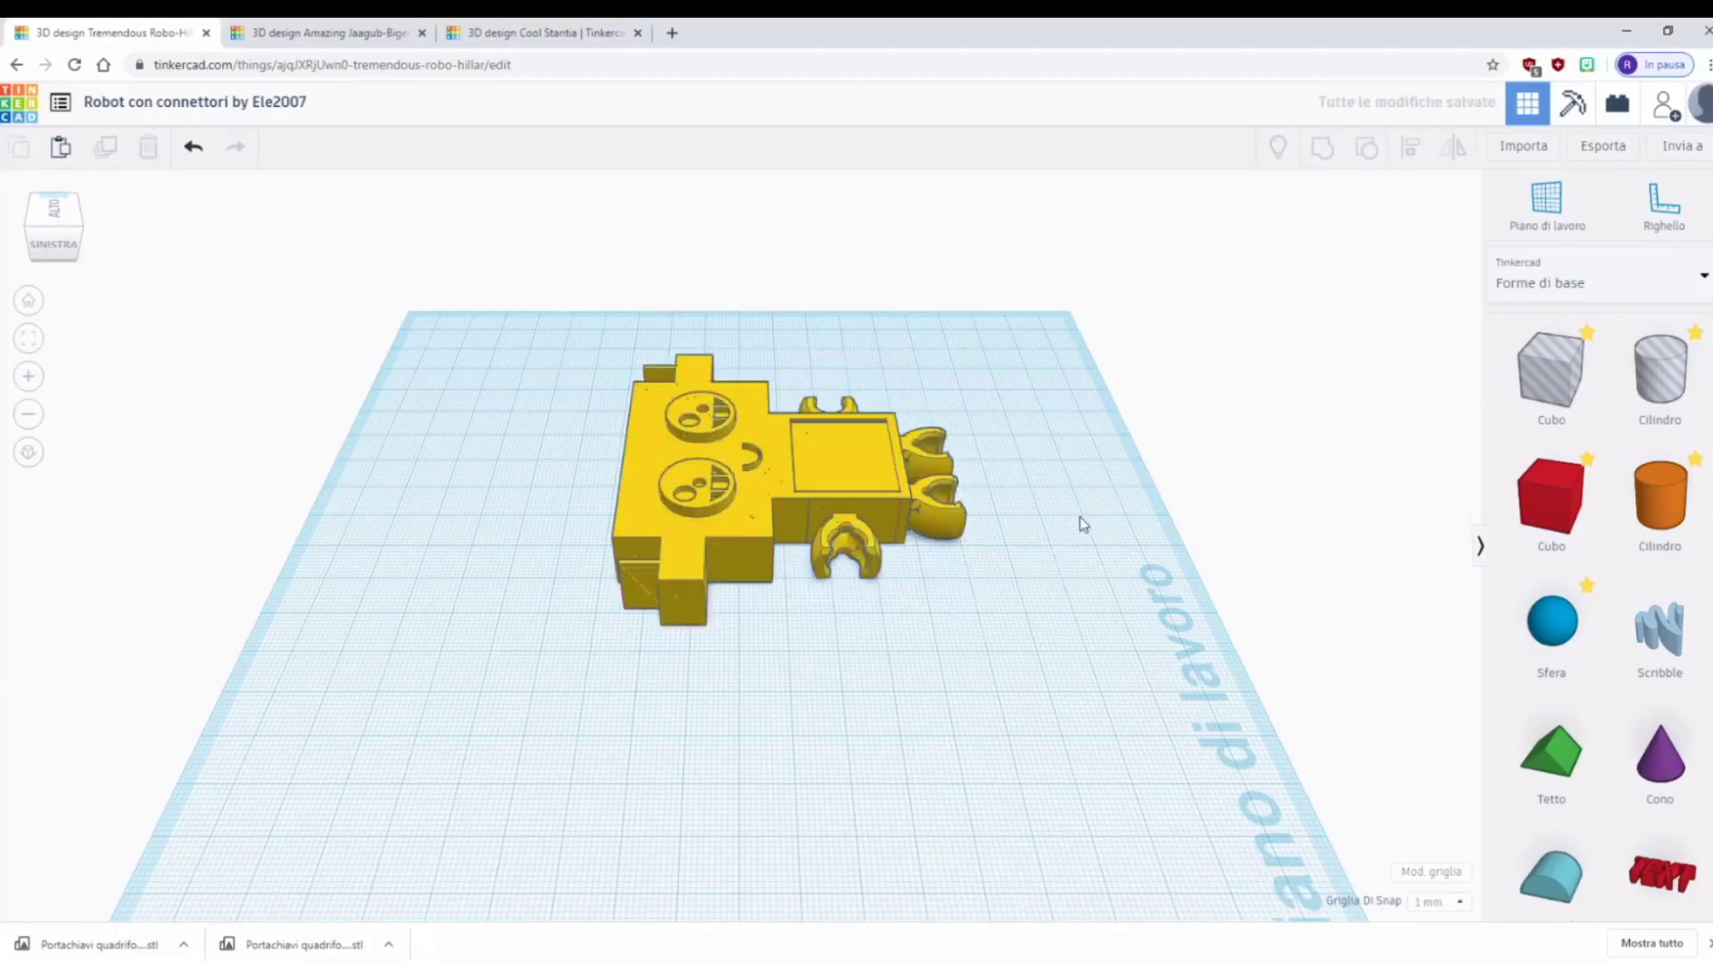
left_click(79, 214)
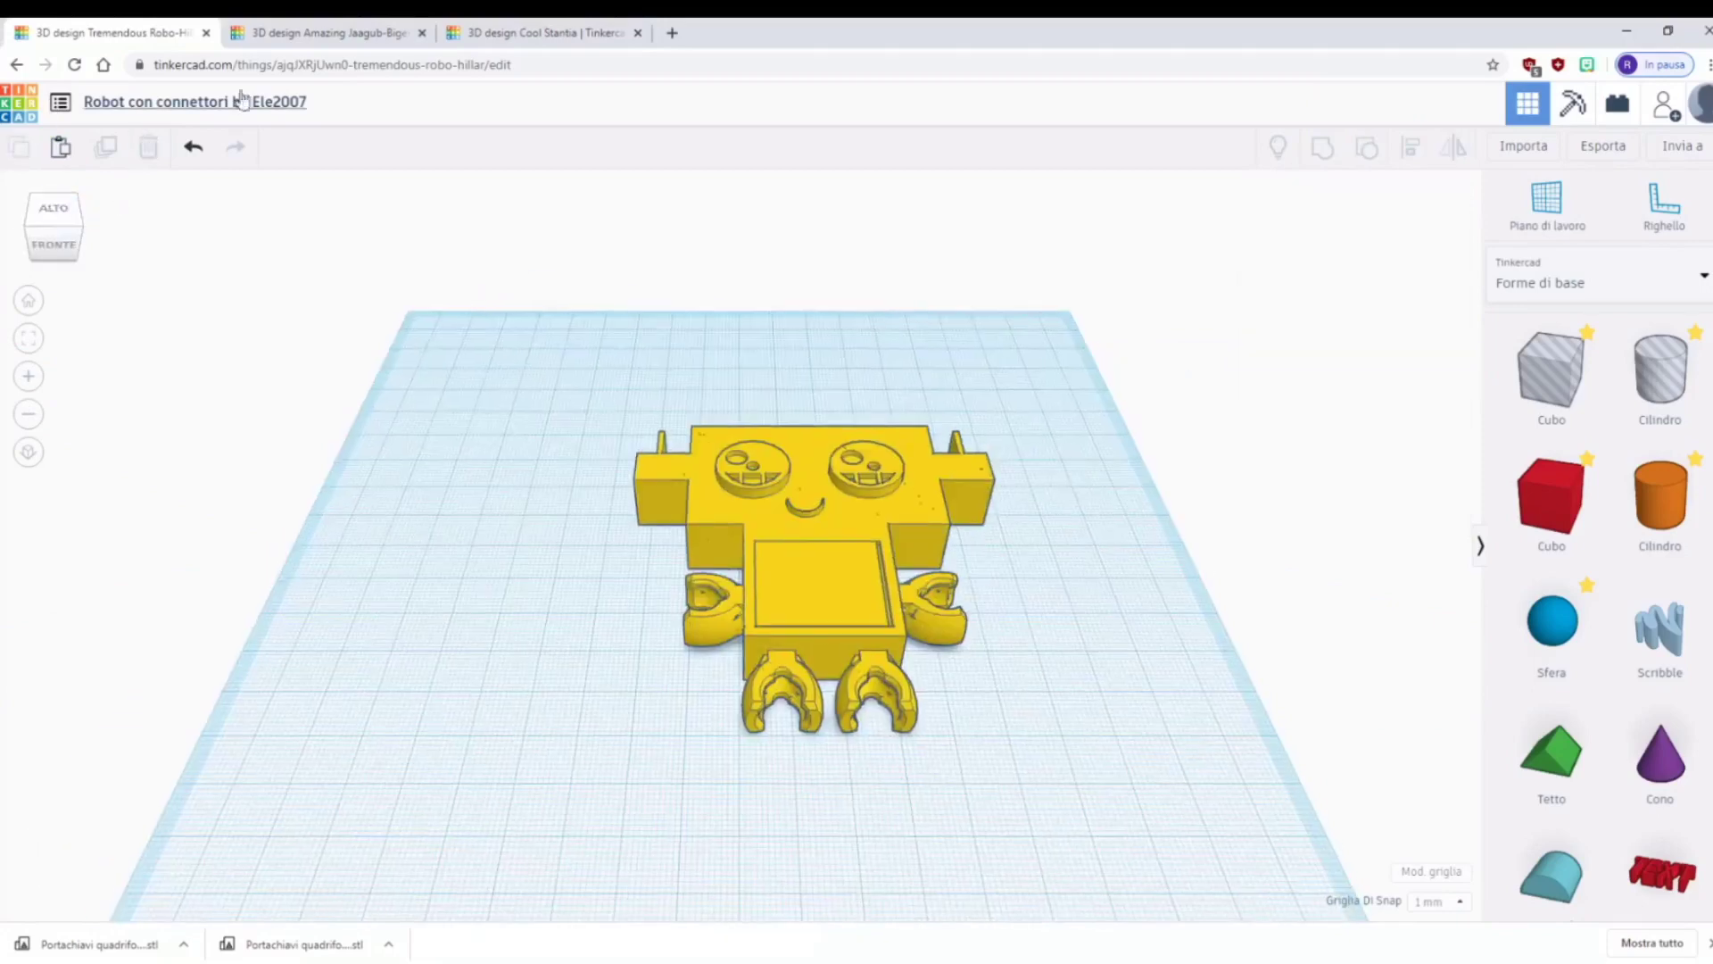
- Switch to the Gambe robot design and build a tall solid box with a 15 by 15 mm base for a leg
left_click(390, 36)
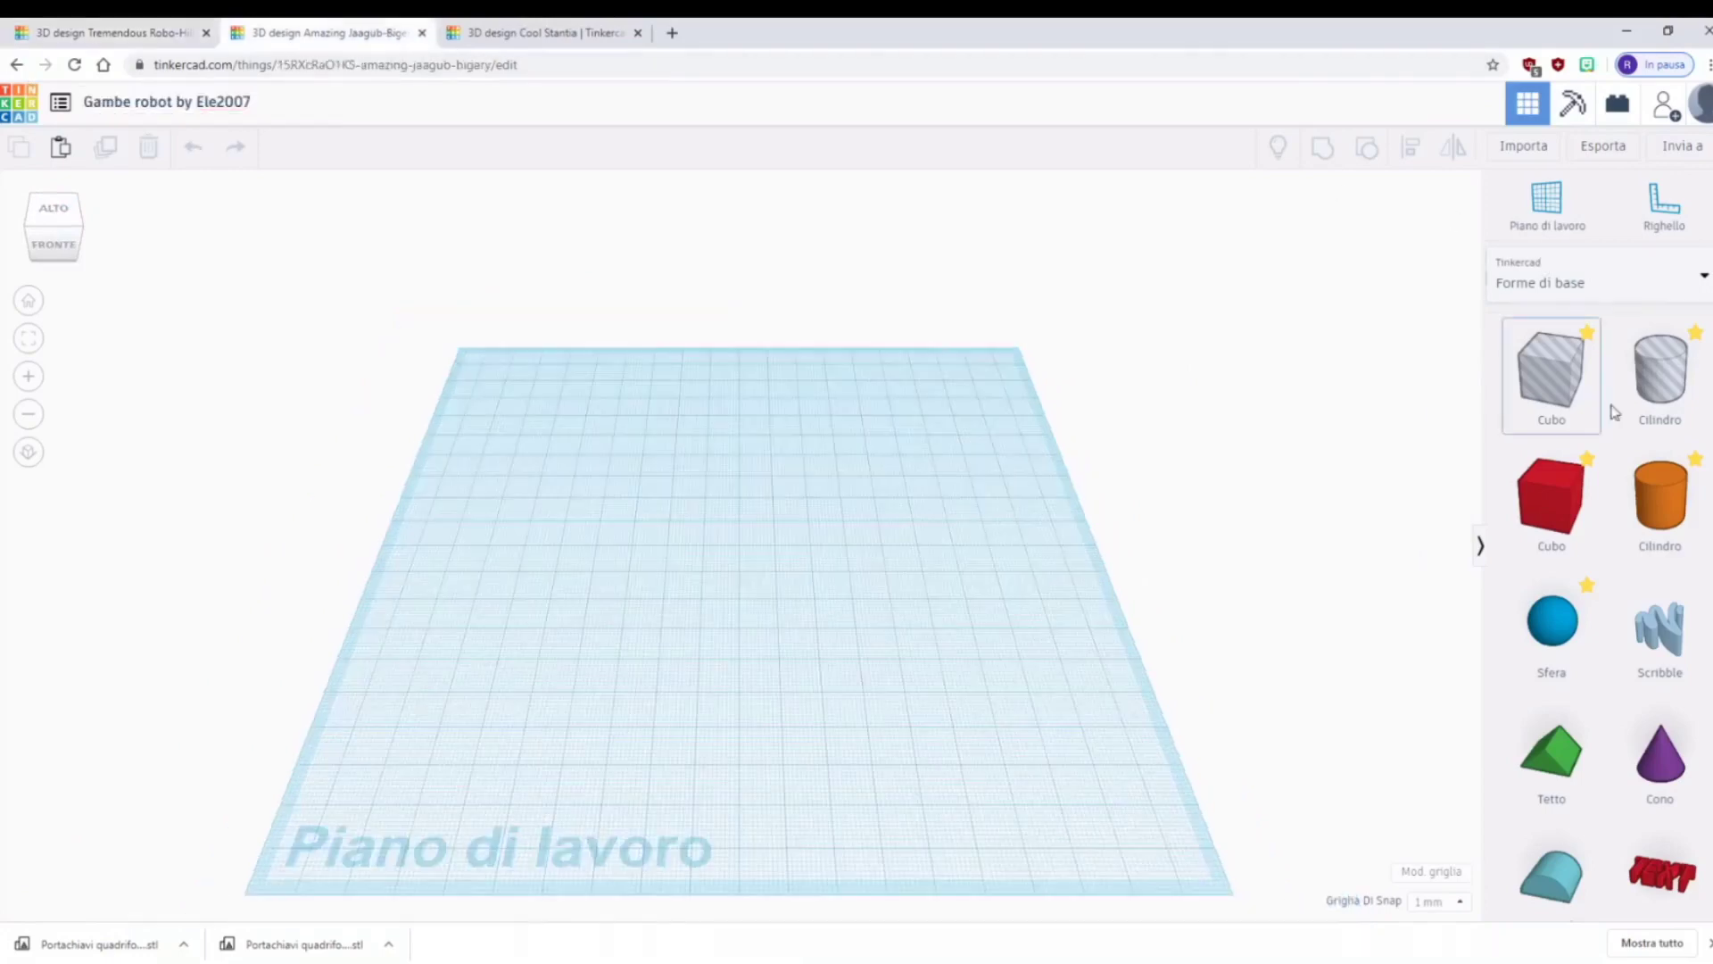
left_click_drag(1582, 489, 733, 564)
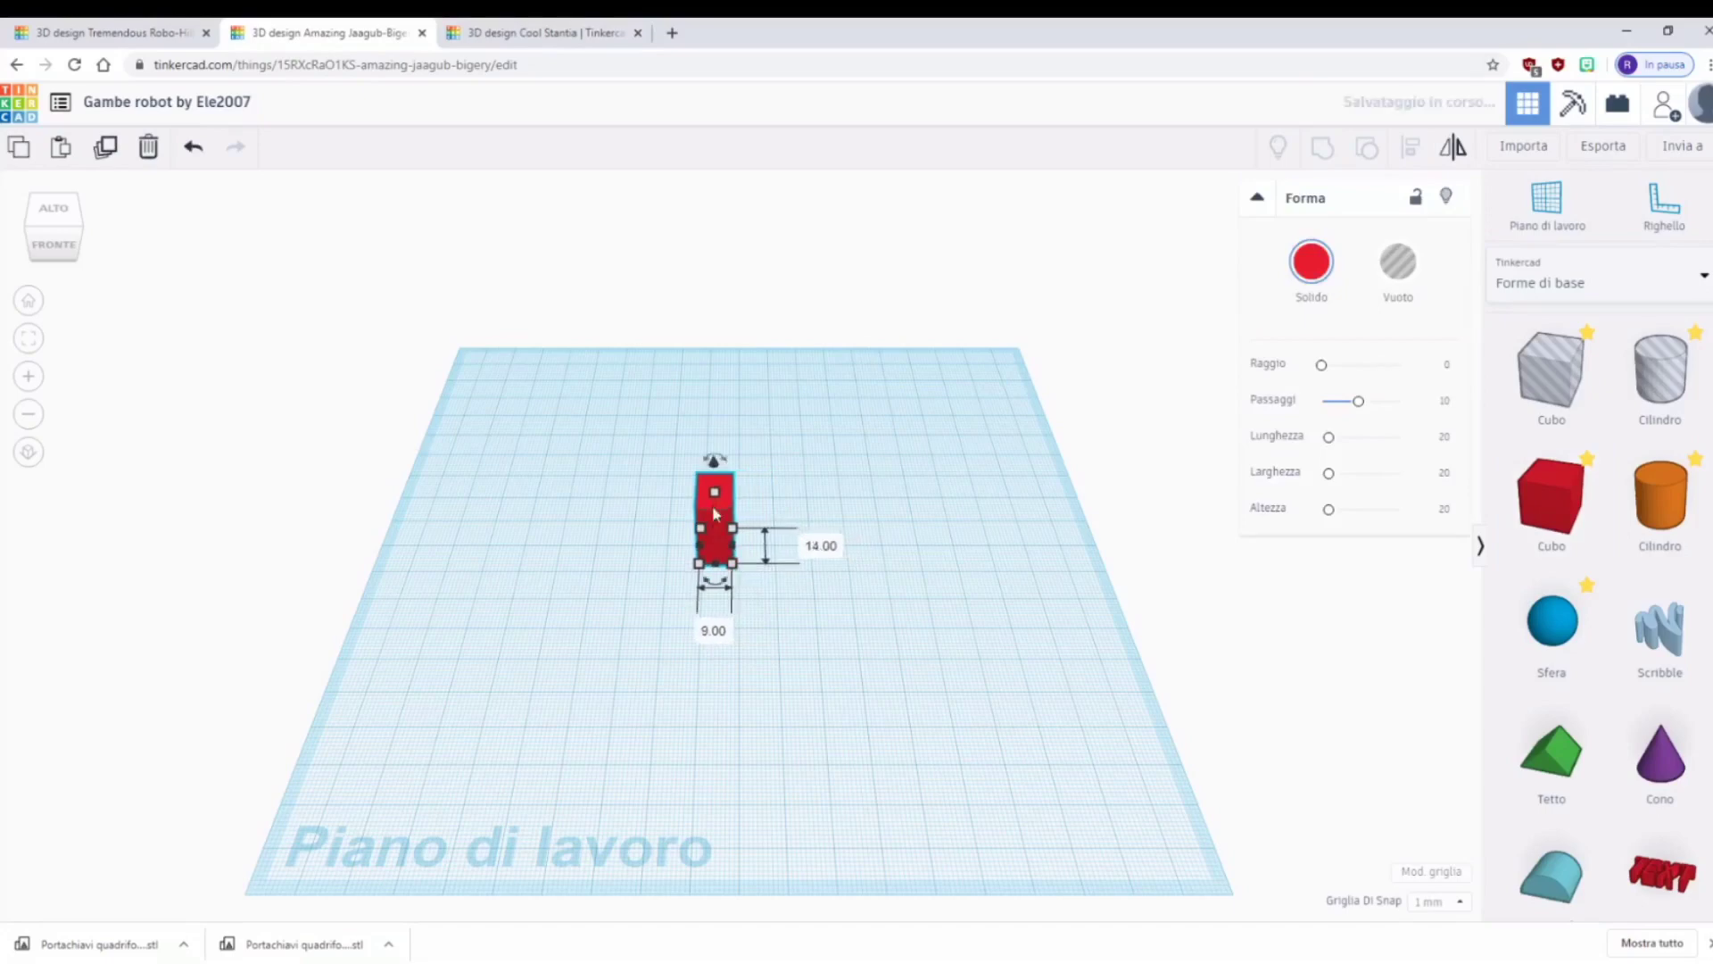
left_click_drag(719, 493, 714, 464)
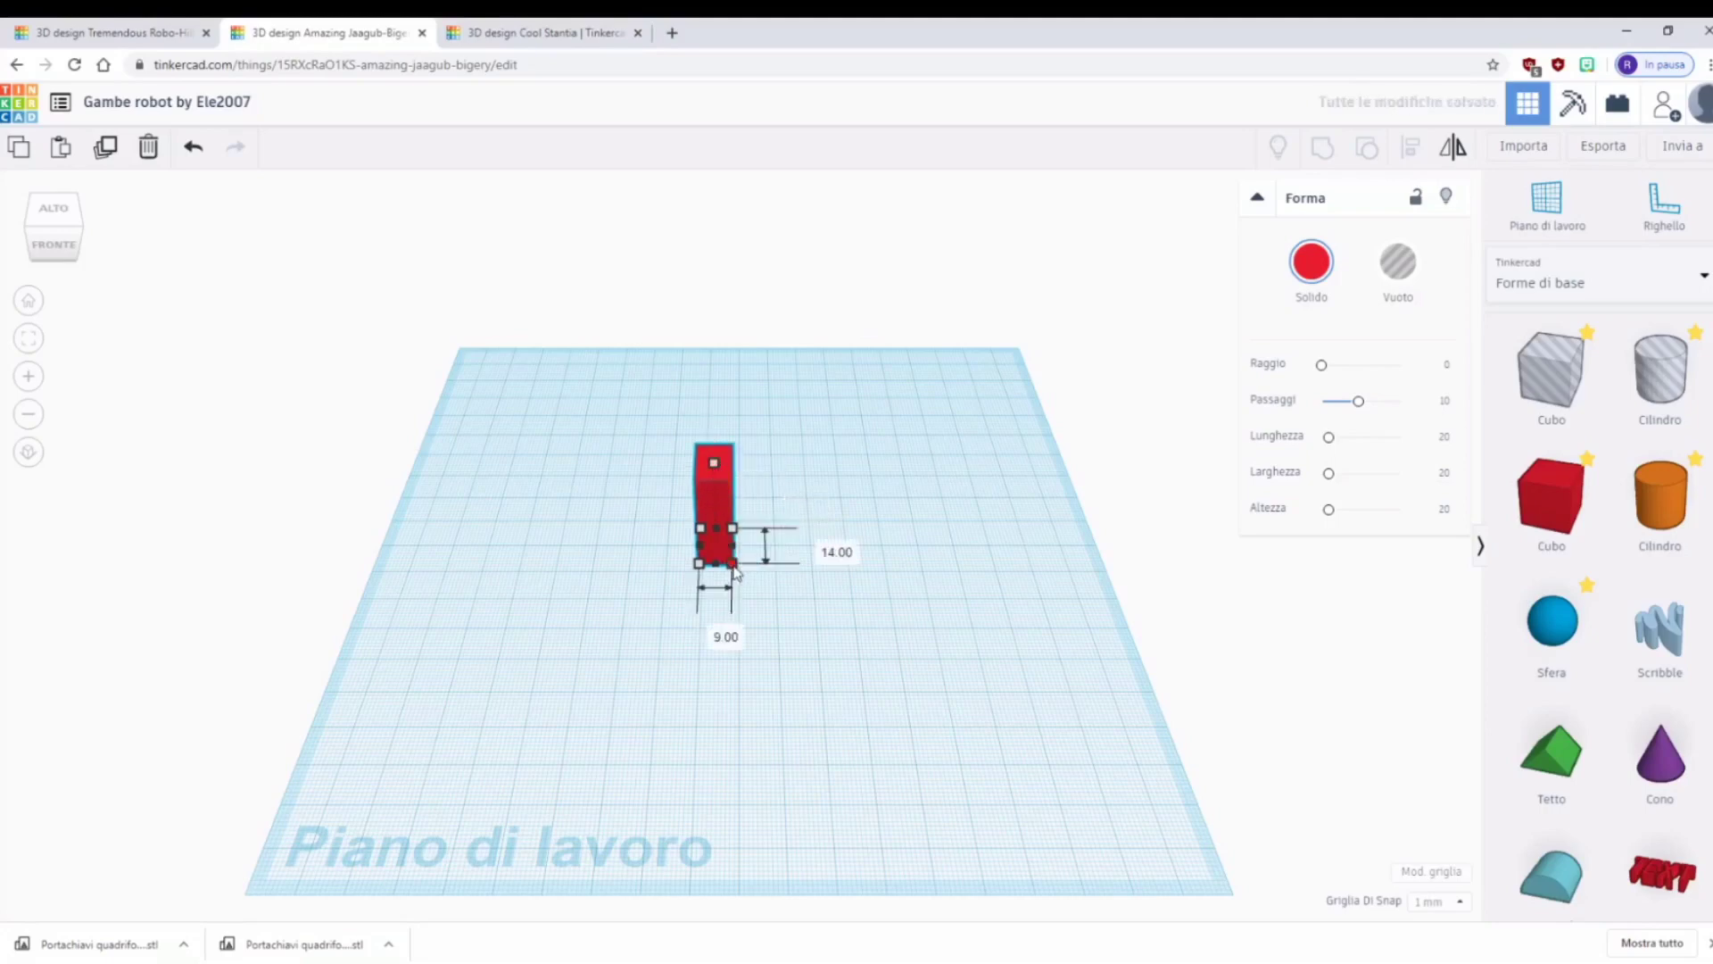
left_click_drag(735, 569, 755, 567)
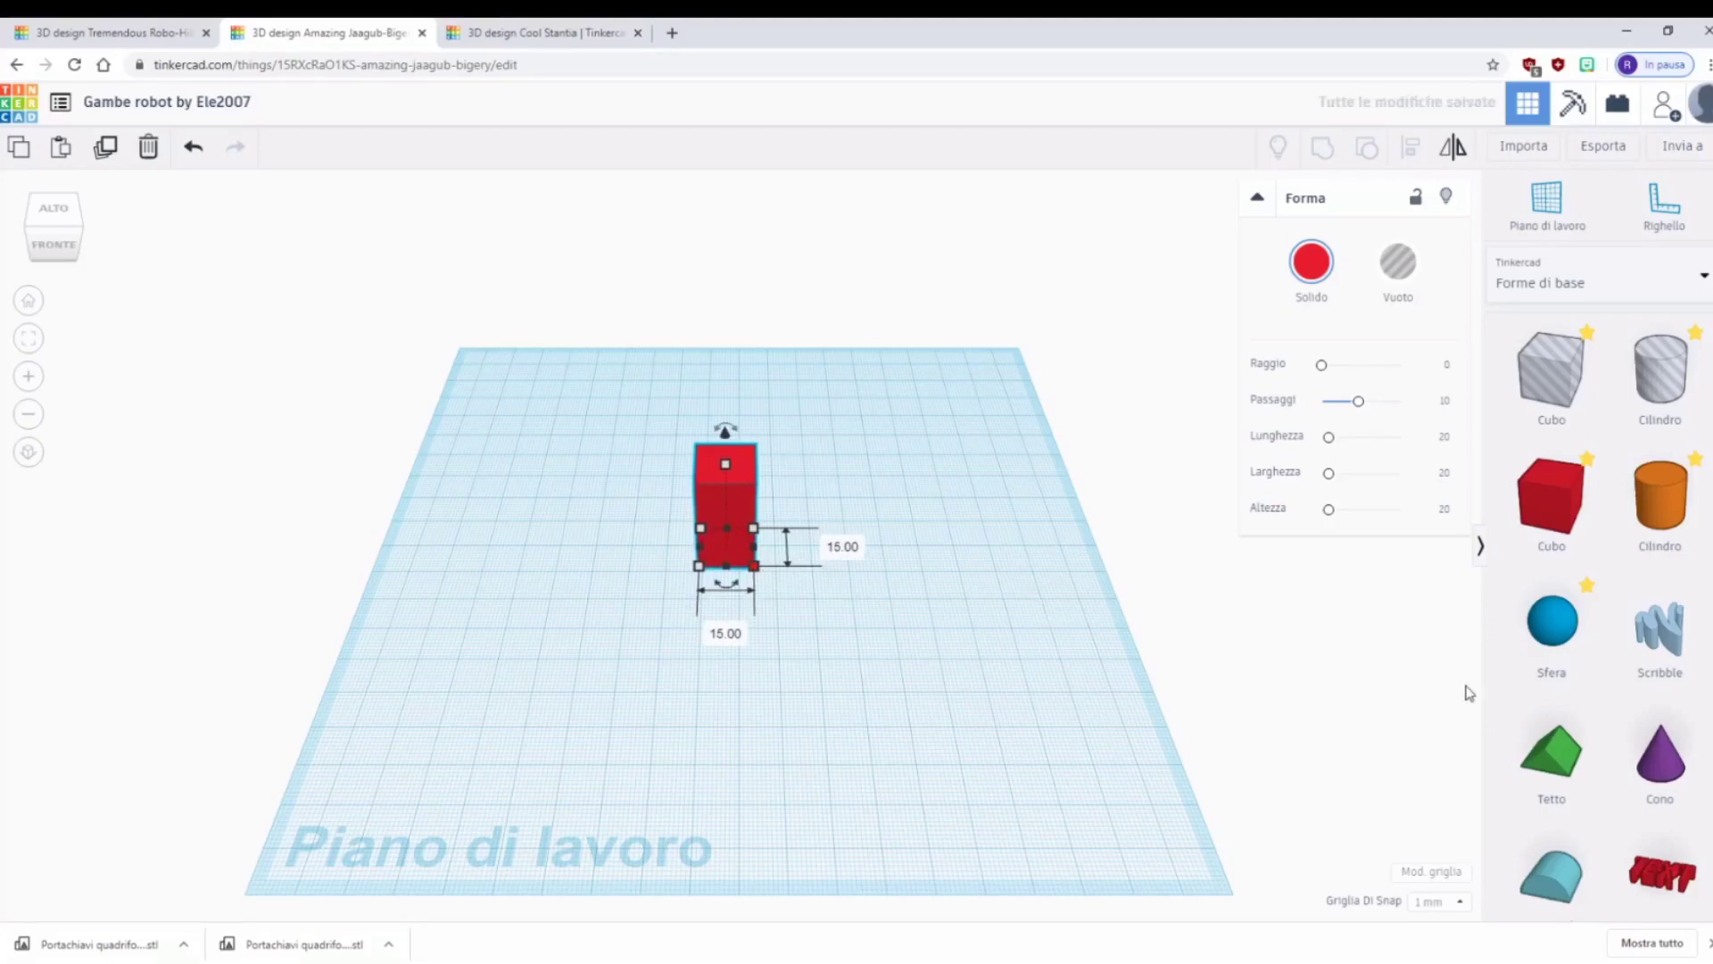
- Add a Sfera ball connector inside the leg box and raise it until its ball protrudes from the top face
left_click(1645, 286)
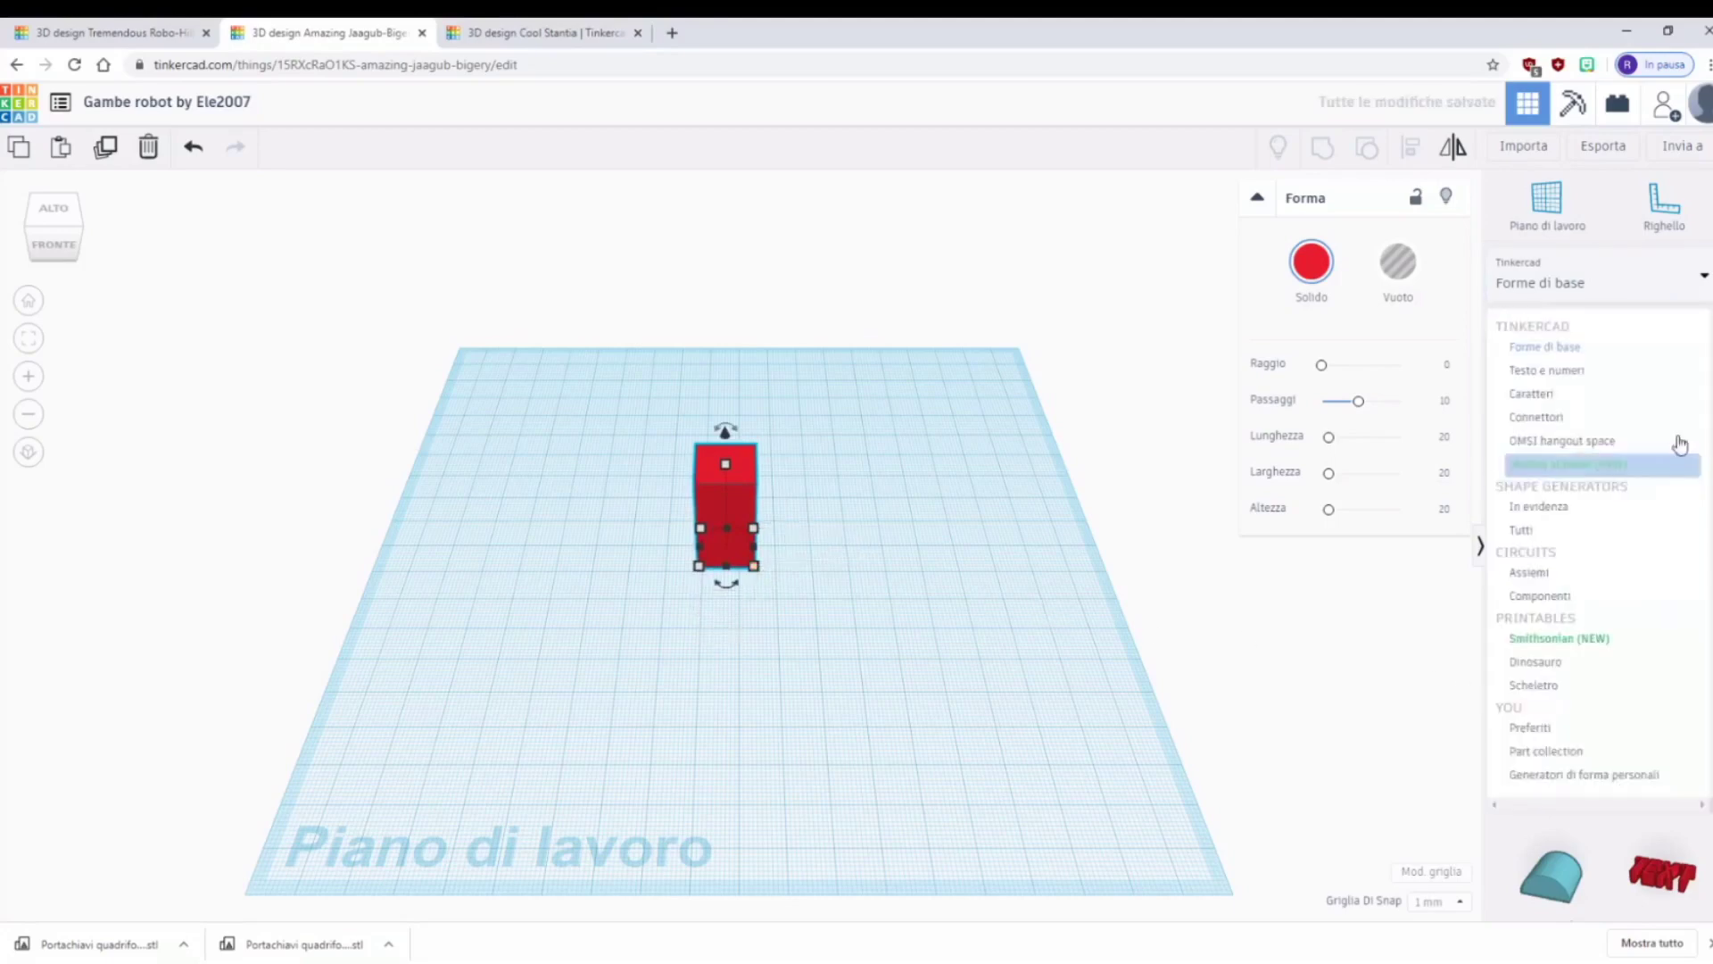
left_click(1631, 418)
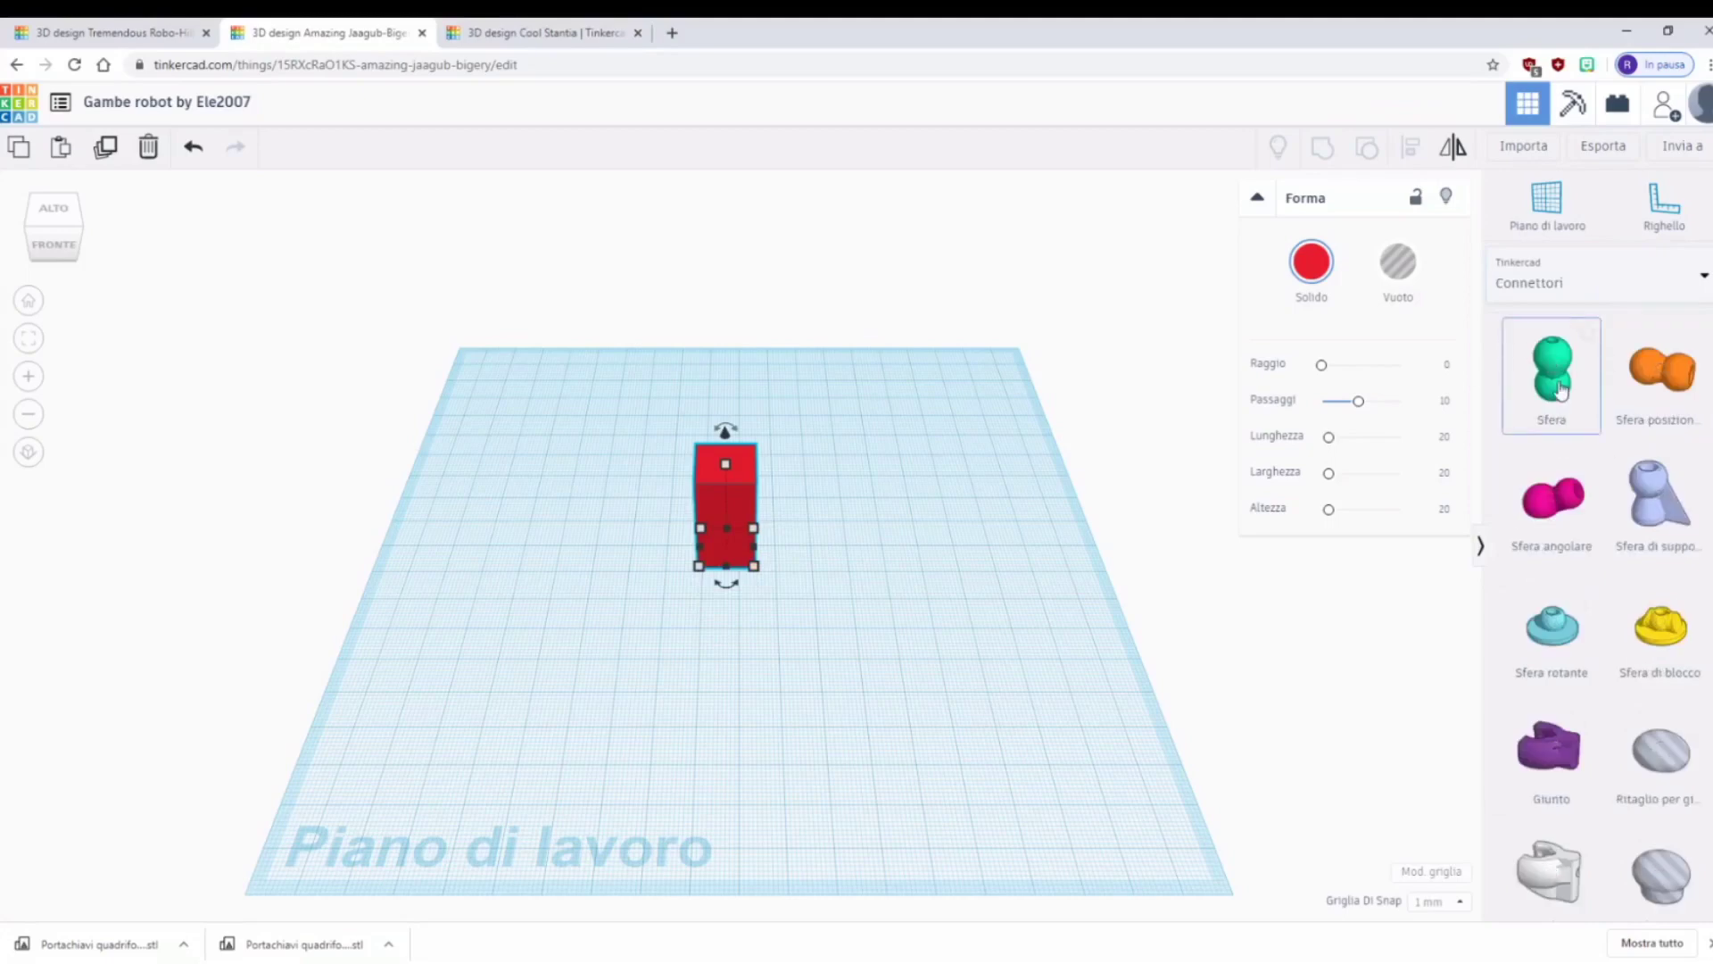
left_click_drag(1560, 388, 712, 532)
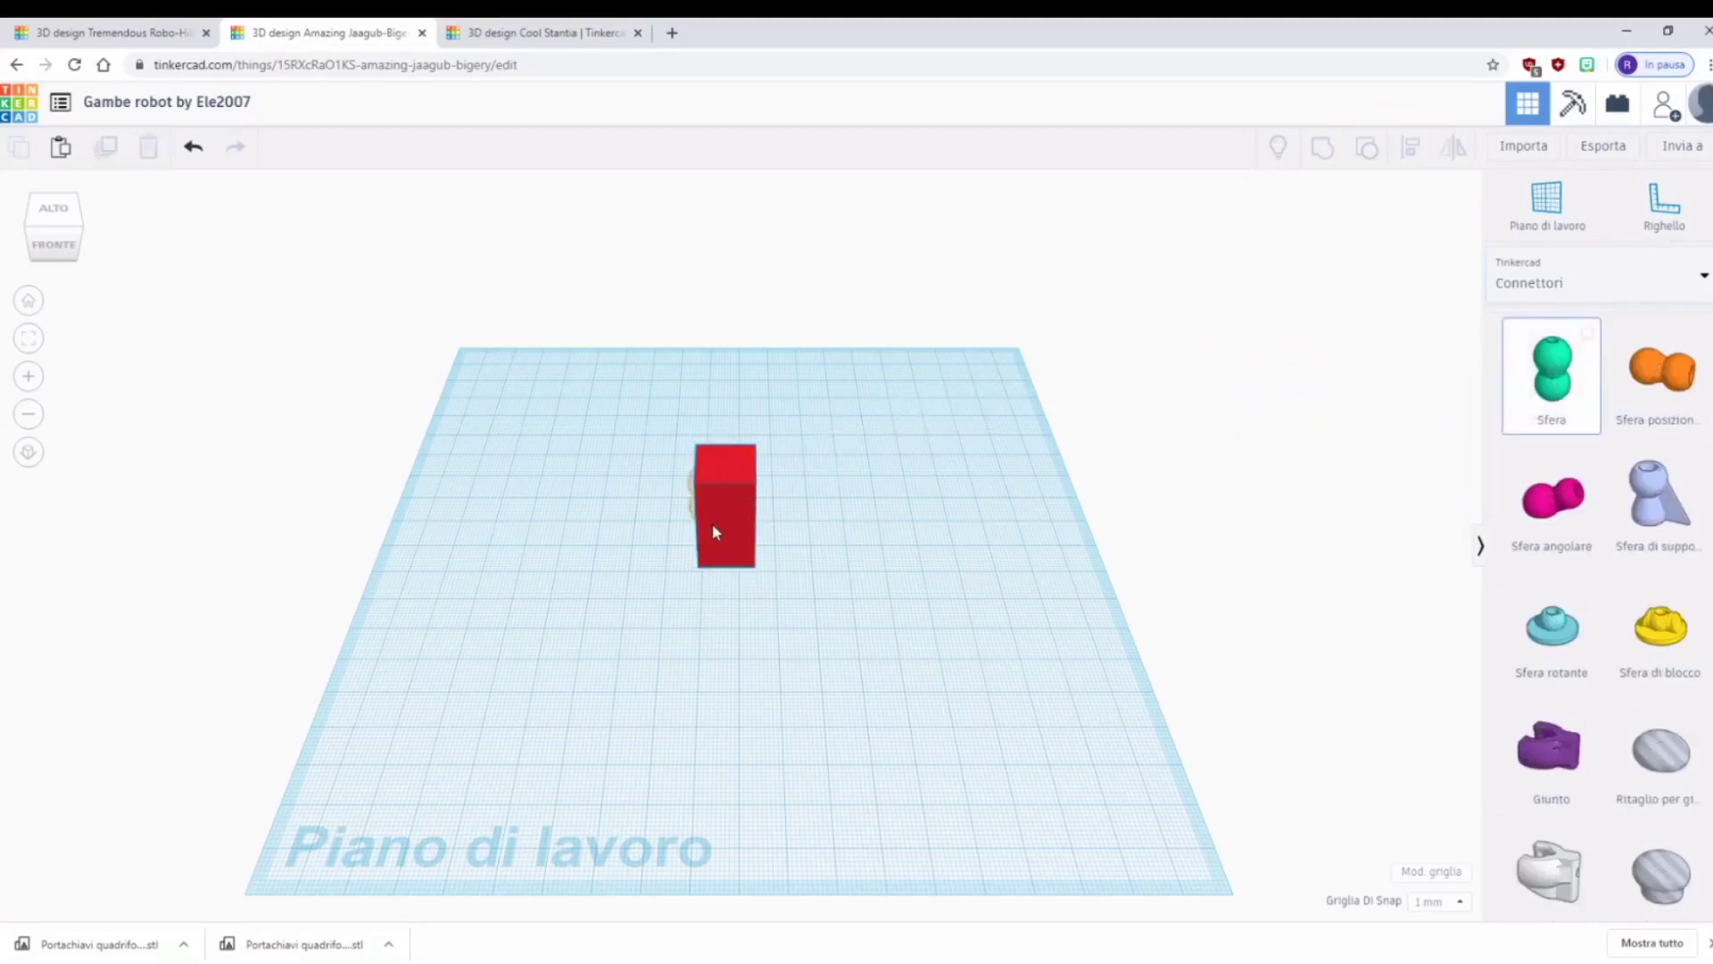
left_click(723, 546)
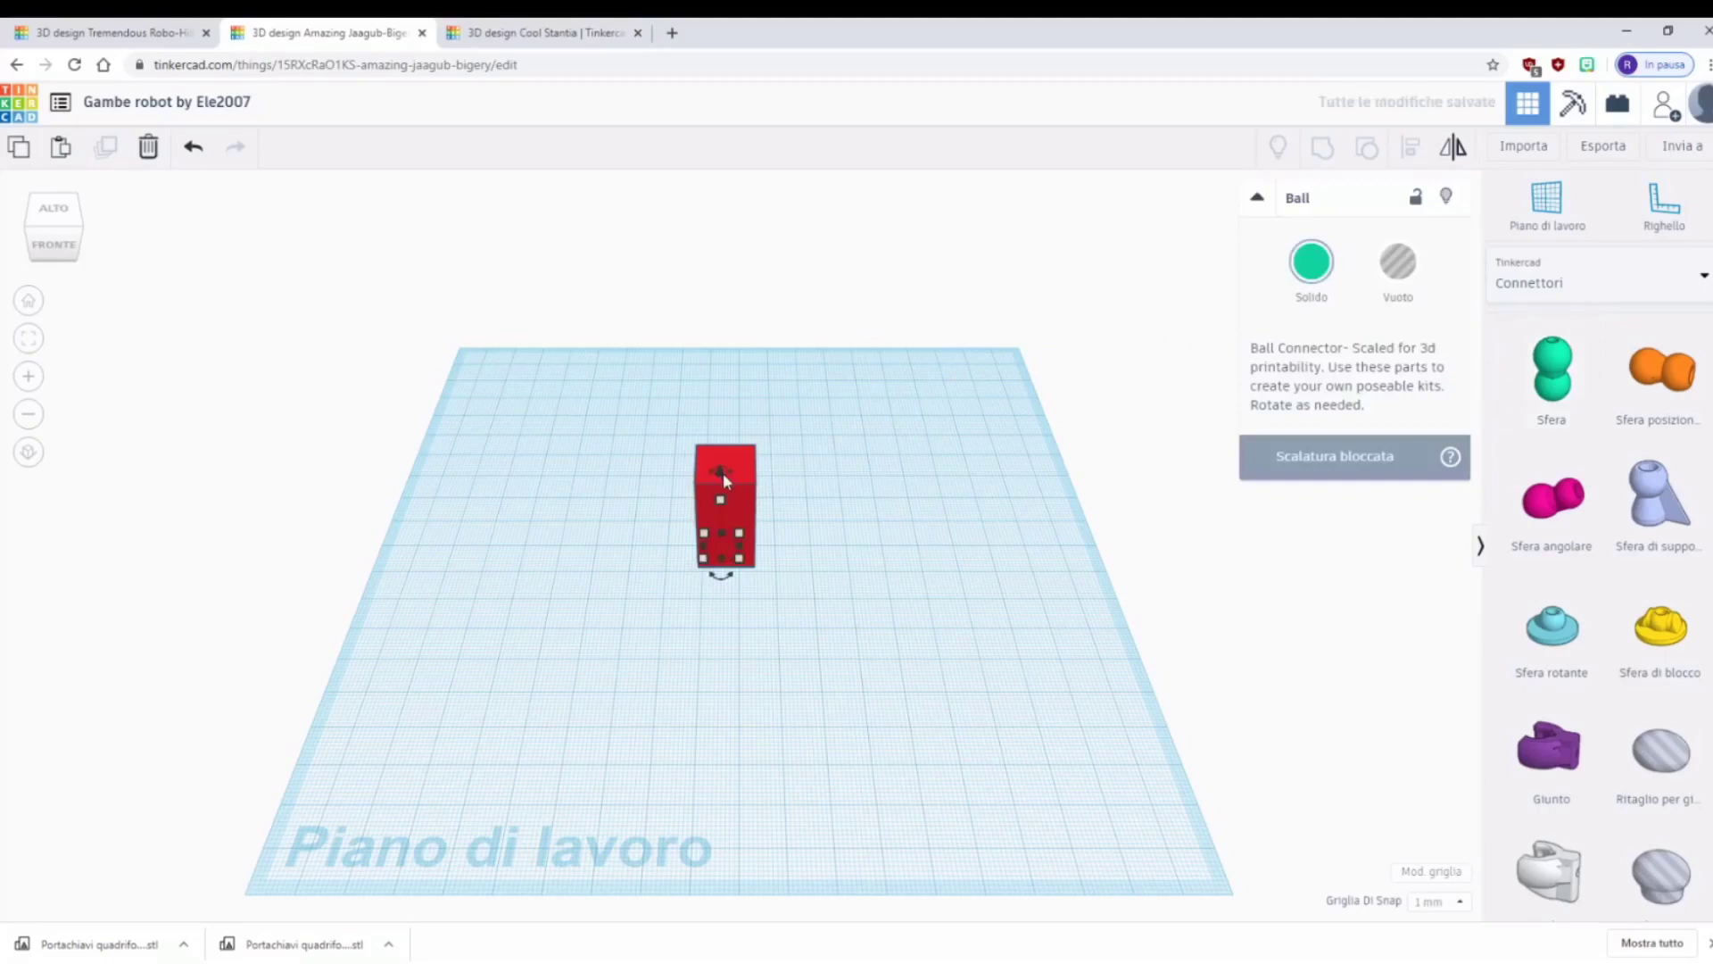
left_click_drag(712, 444, 722, 406)
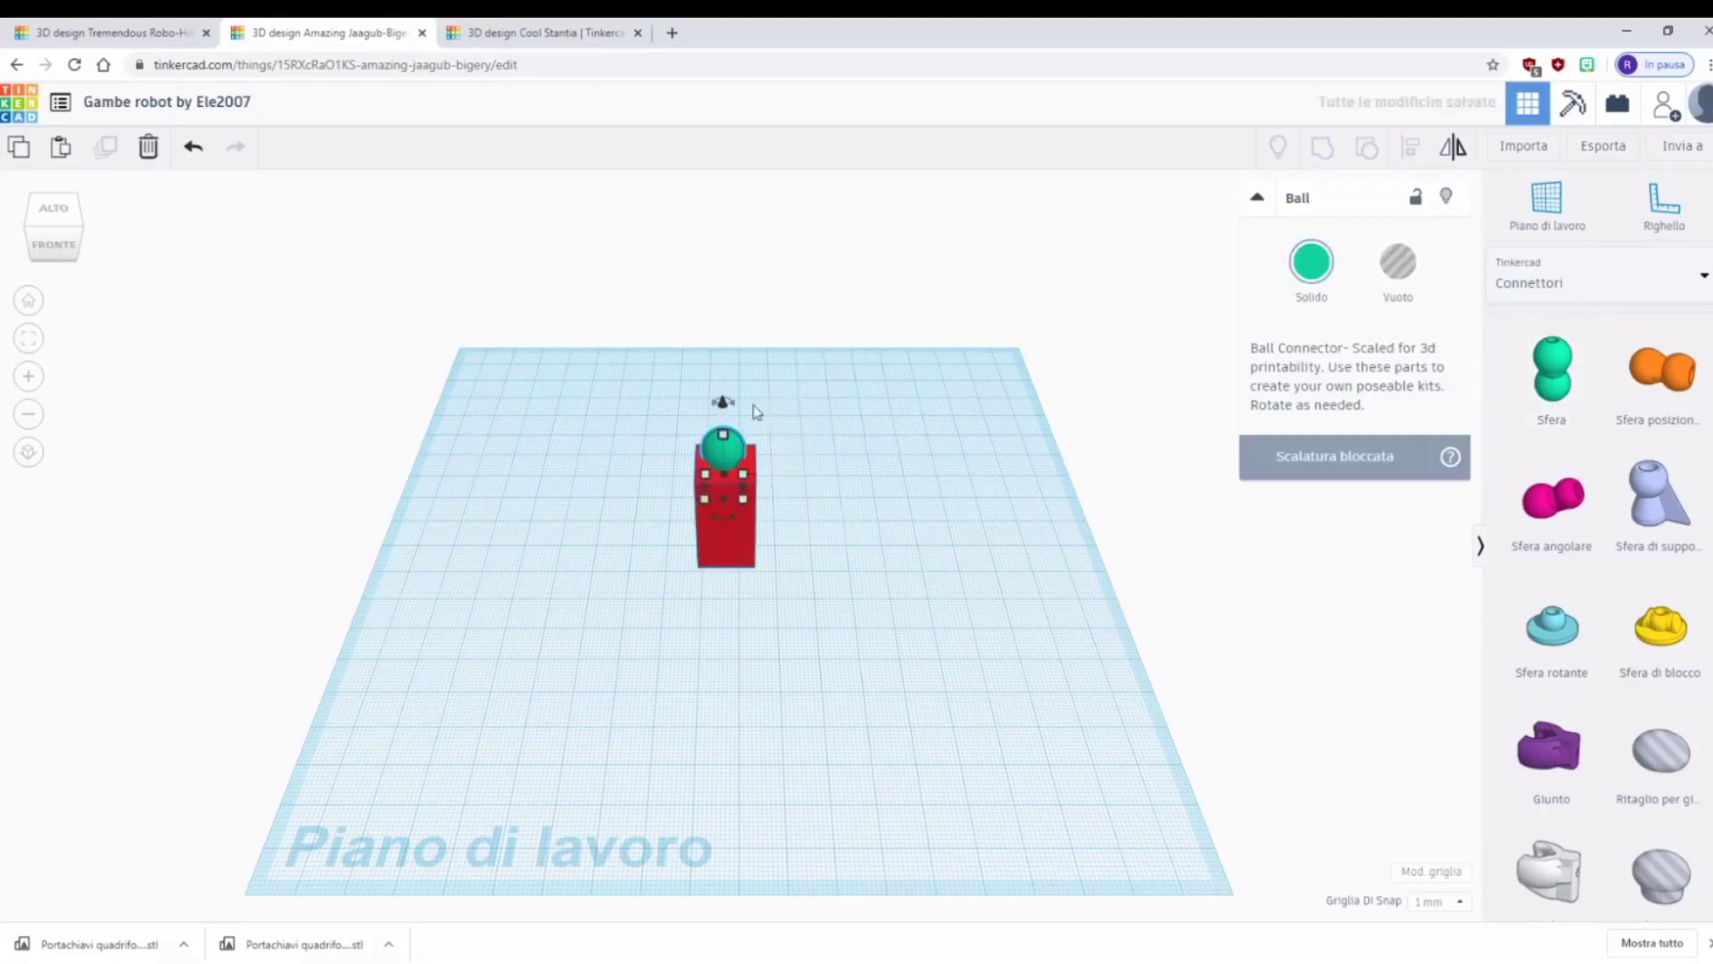
- Raise the ball connector 1 mm to a 23 mm elevation and group it with the leg box into one solid
left_click(62, 219)
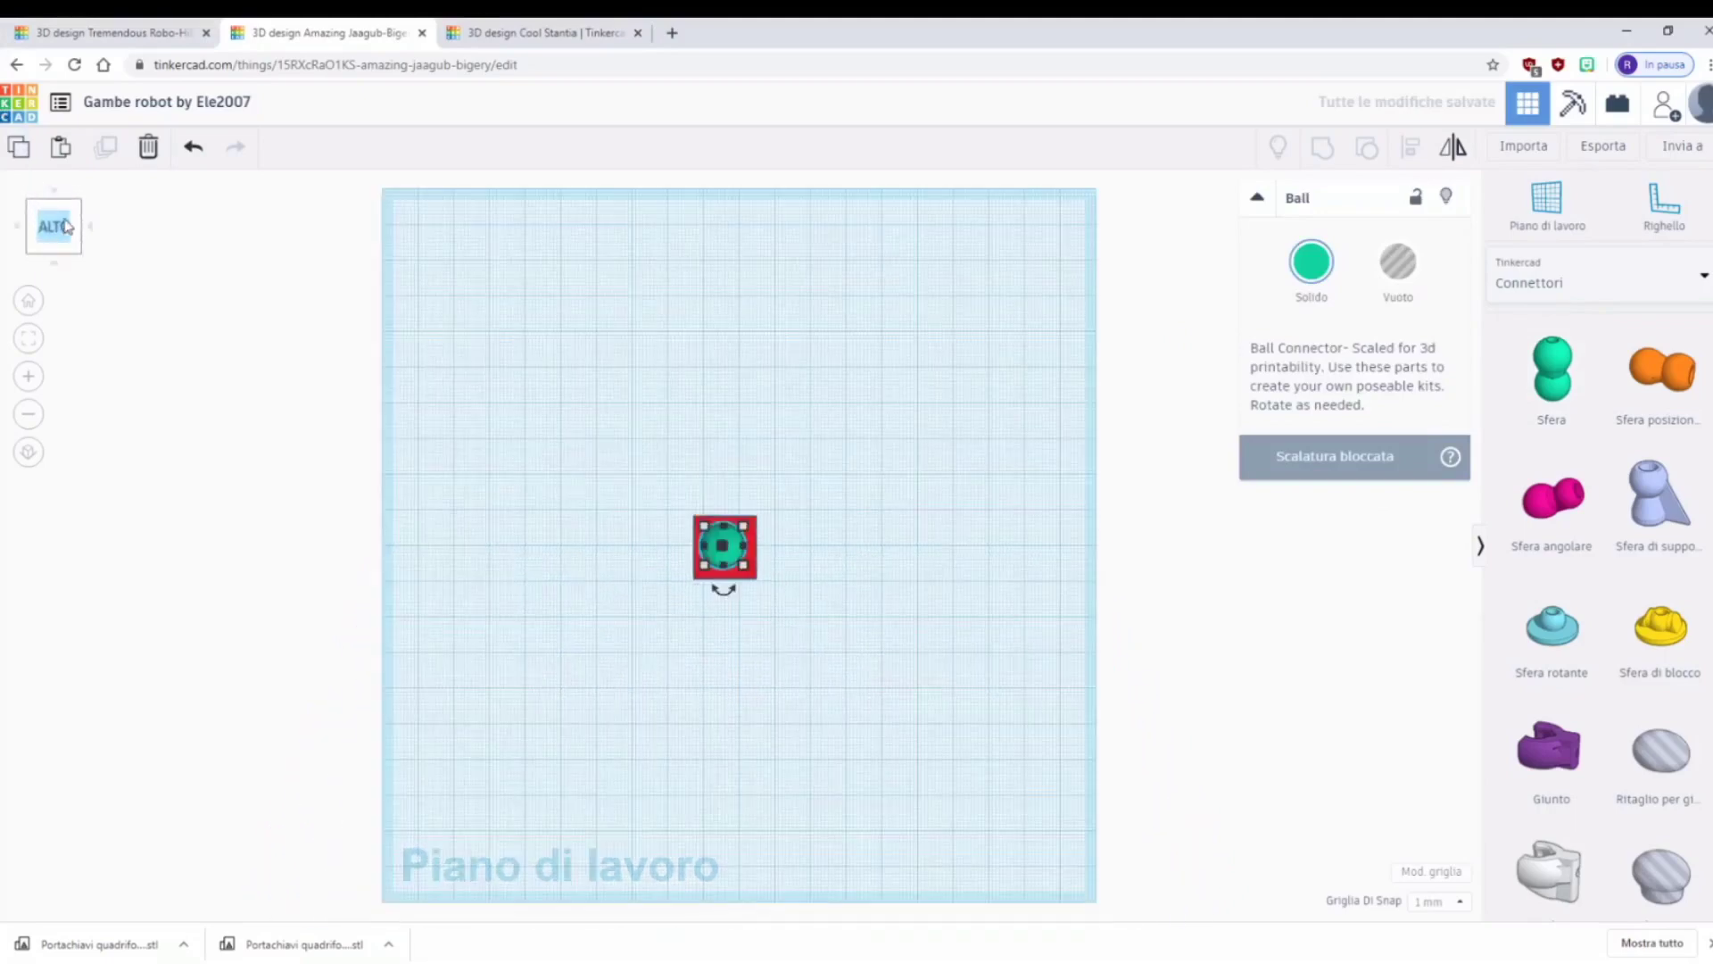
left_click(51, 254)
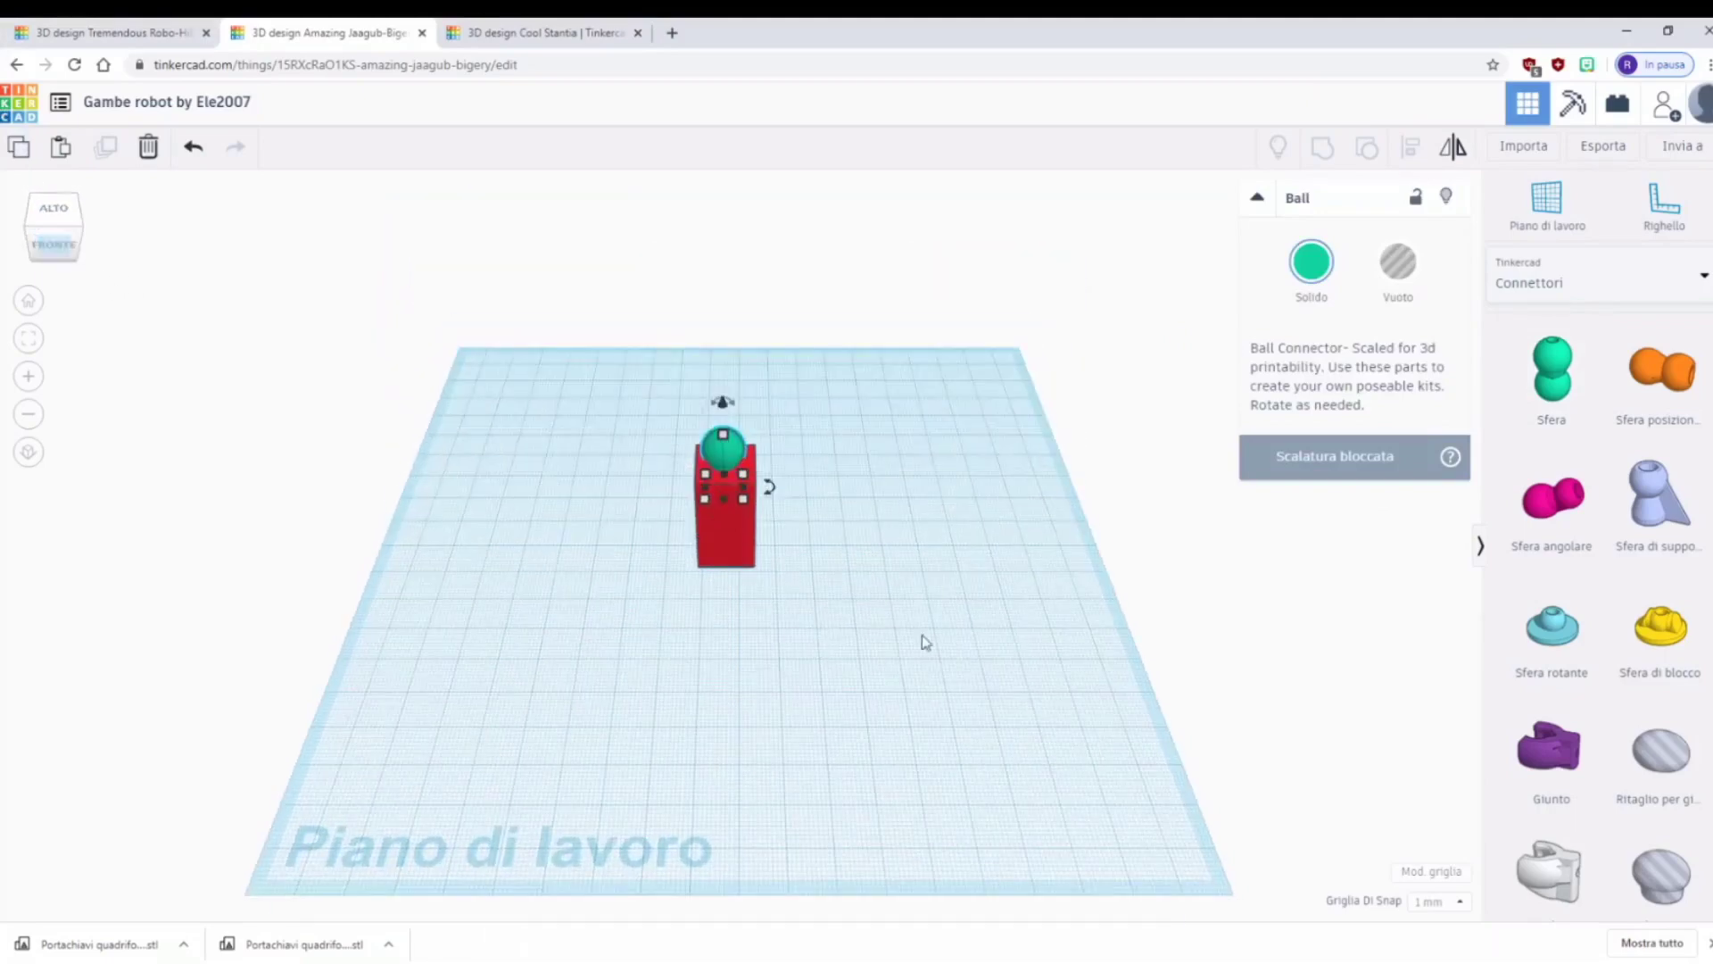
left_click_drag(724, 406, 719, 408)
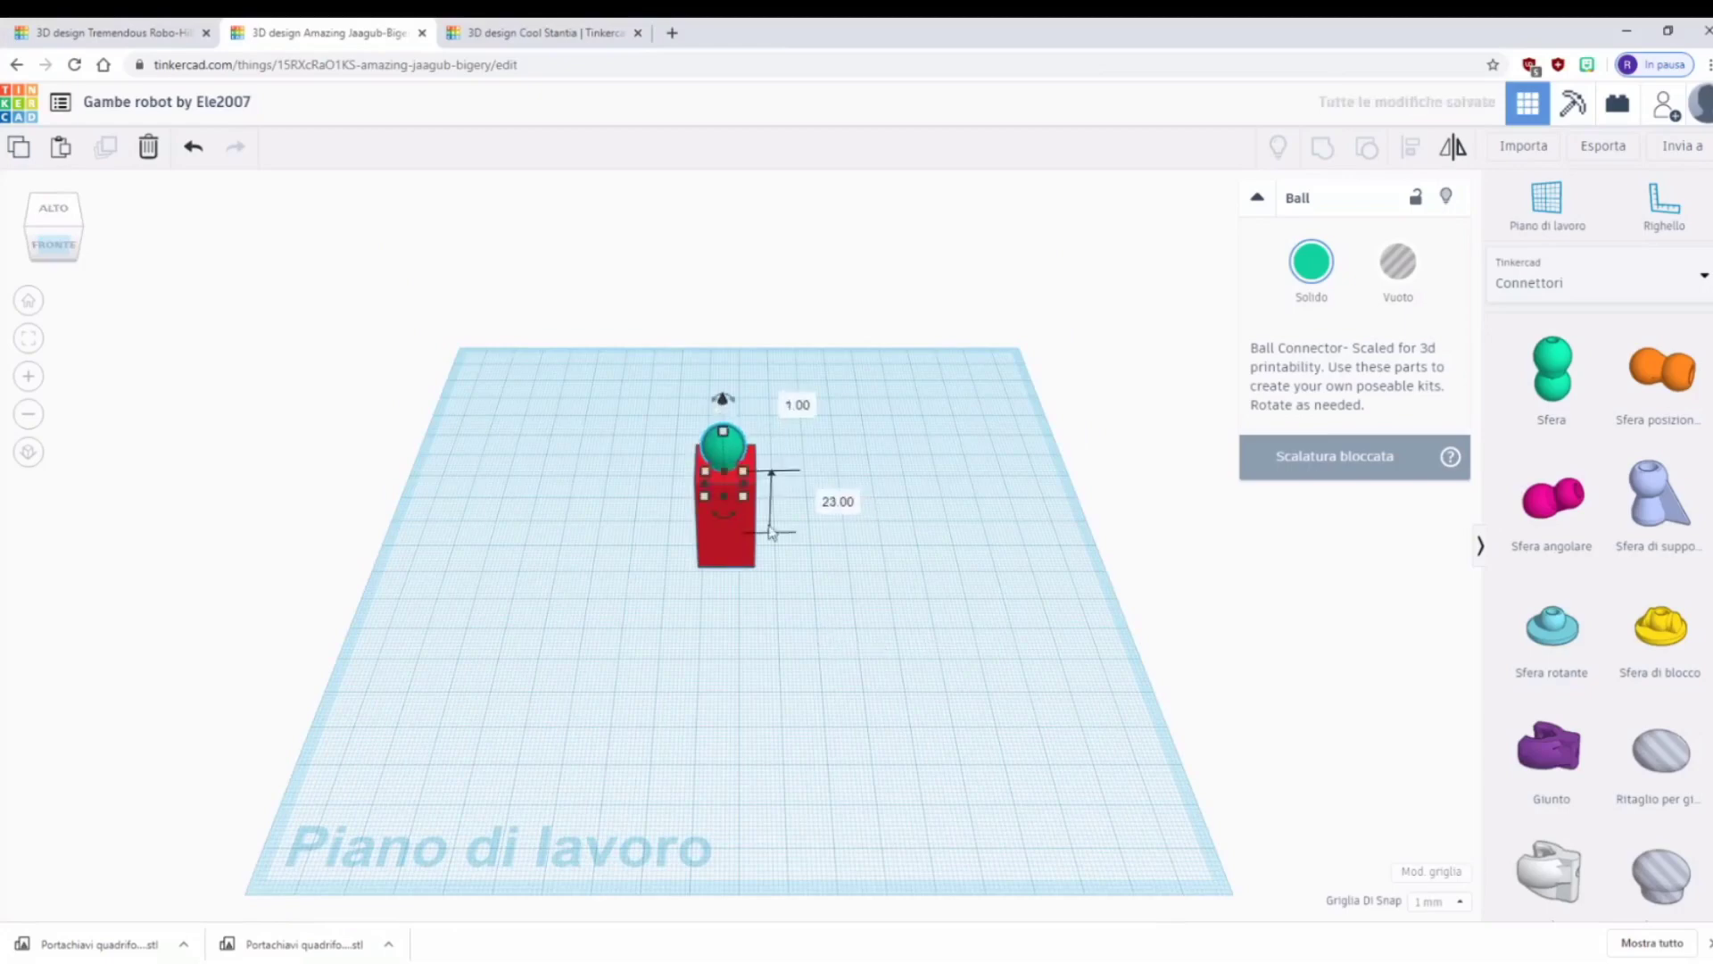
left_click_drag(839, 629, 618, 357)
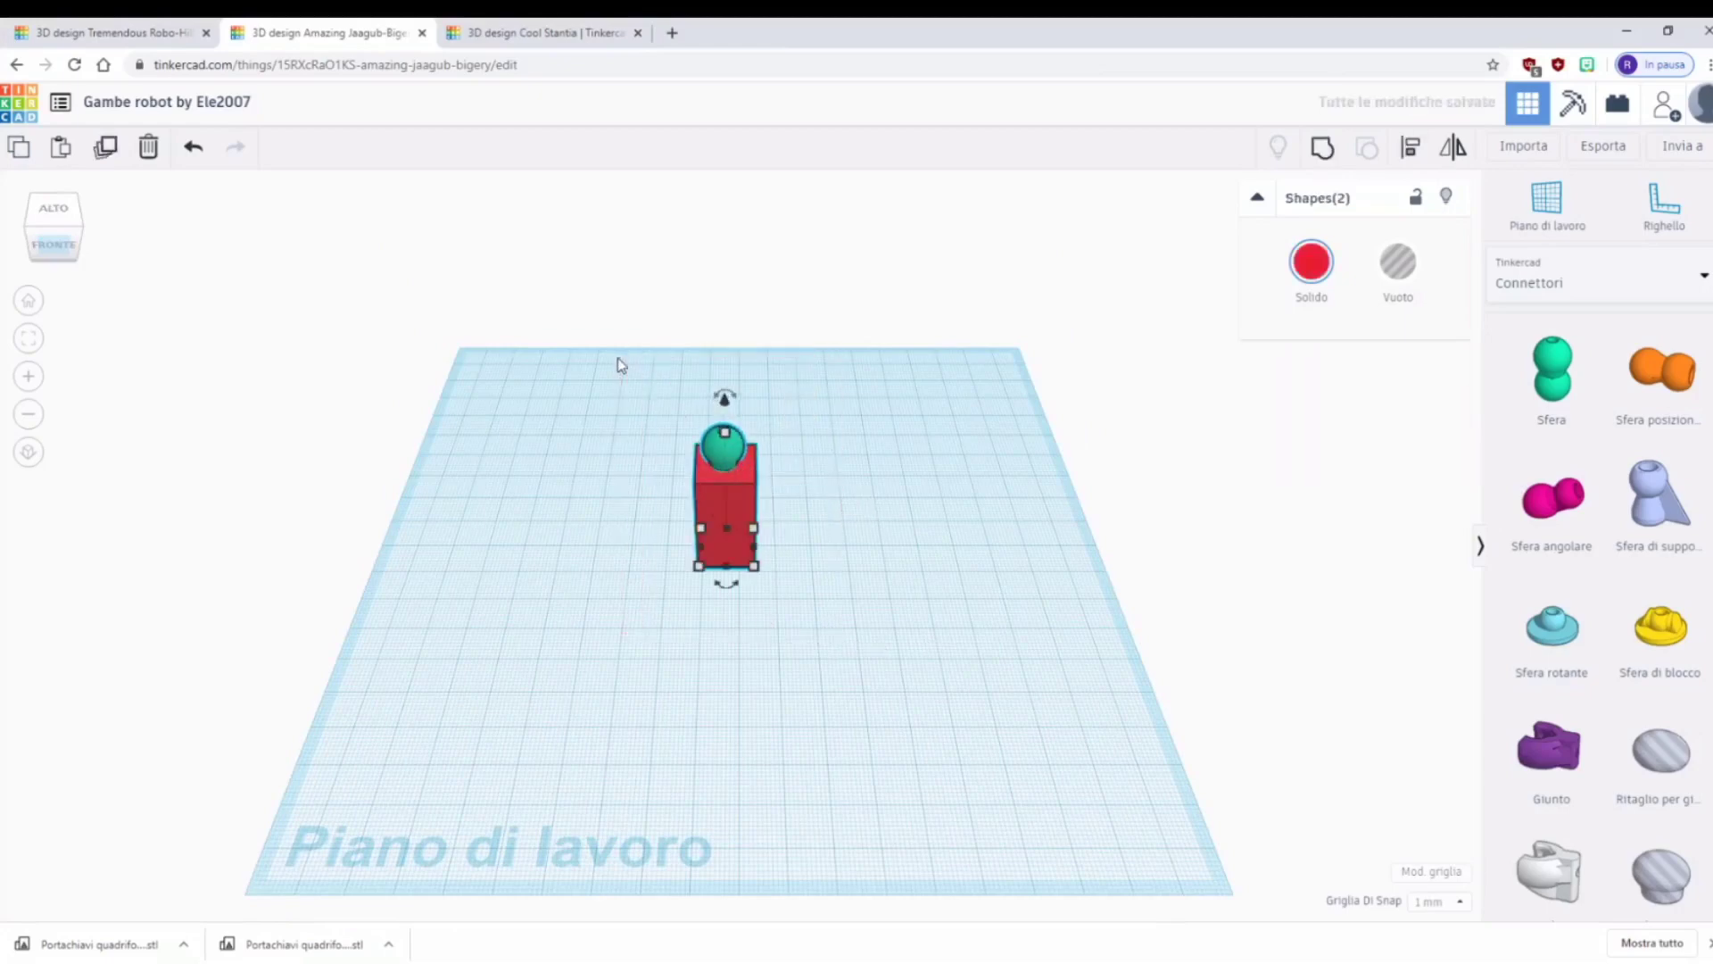
left_click(1324, 147)
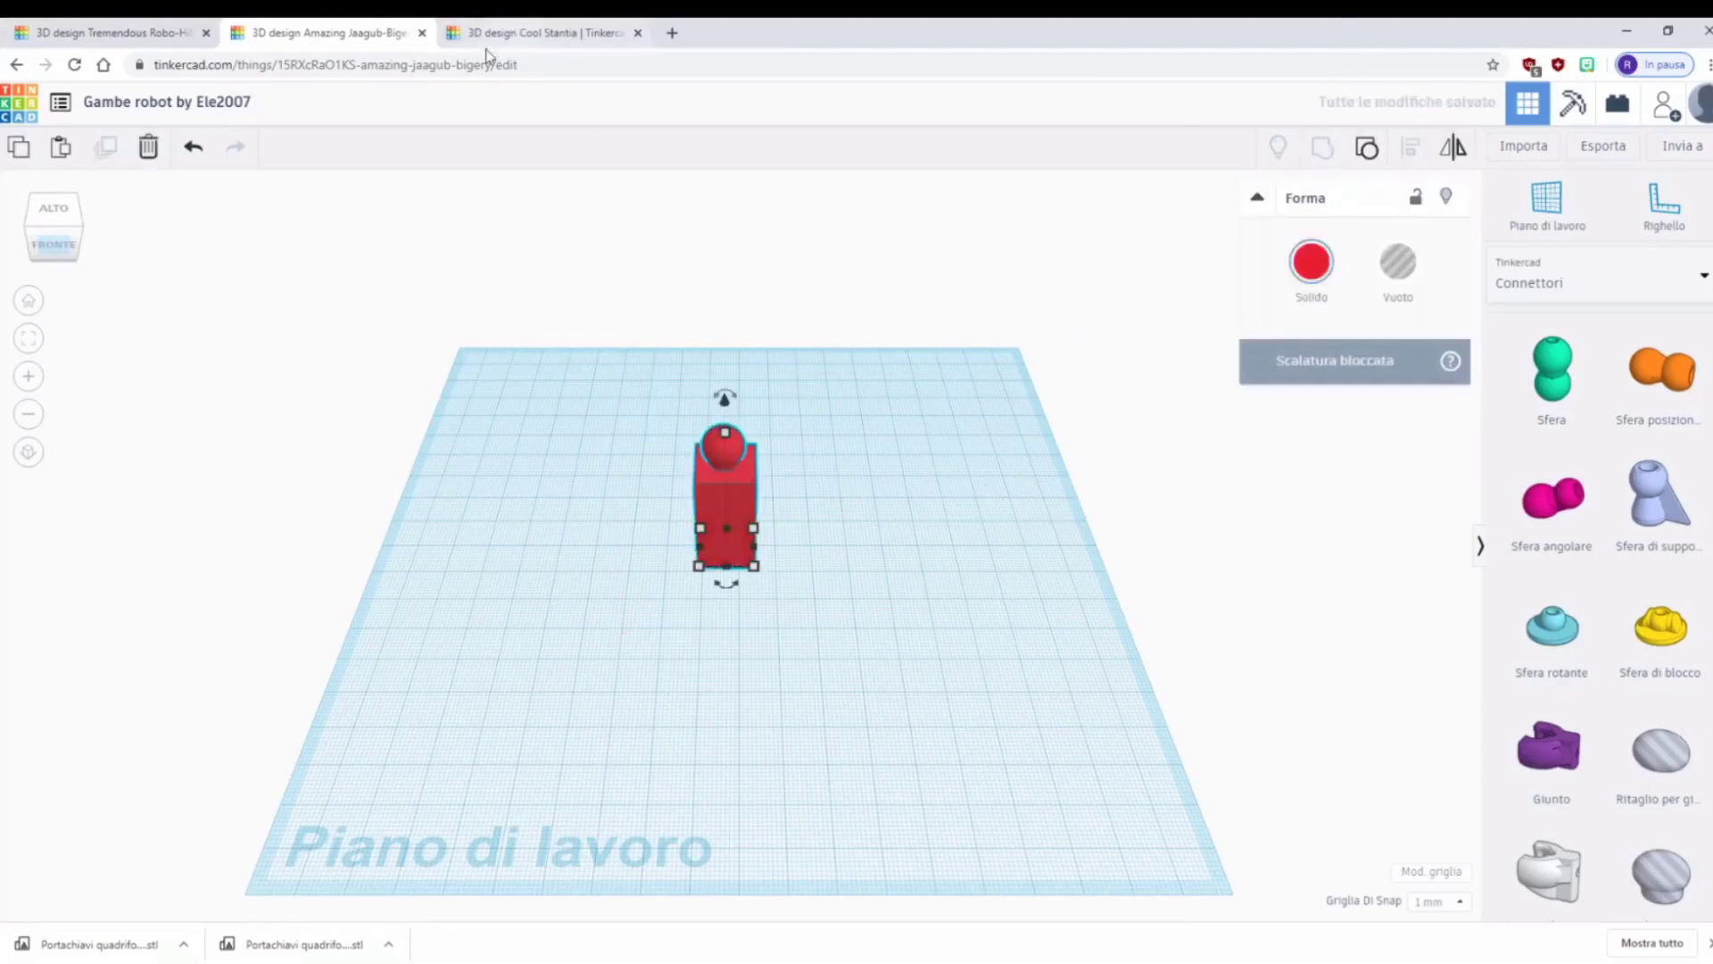
left_click(934, 461)
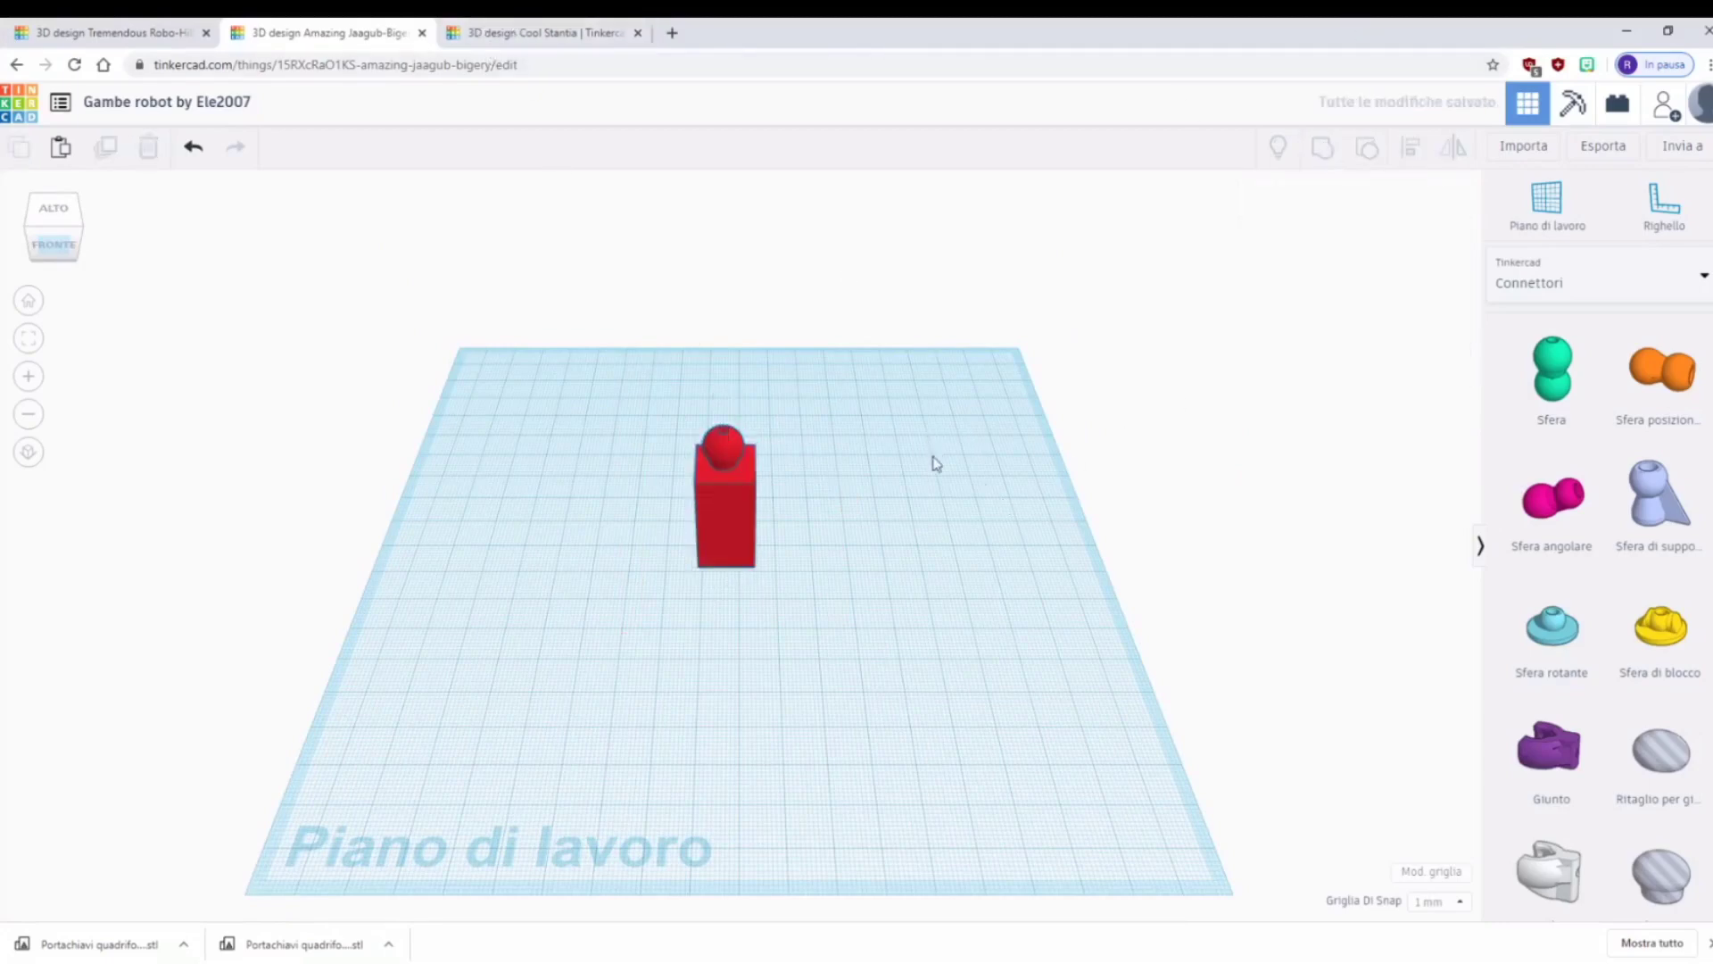
- Duplicate the finished leg and shift the copy along the workplane until a clear gap separates the two legs
left_click(720, 480)
key("ctrl+d")
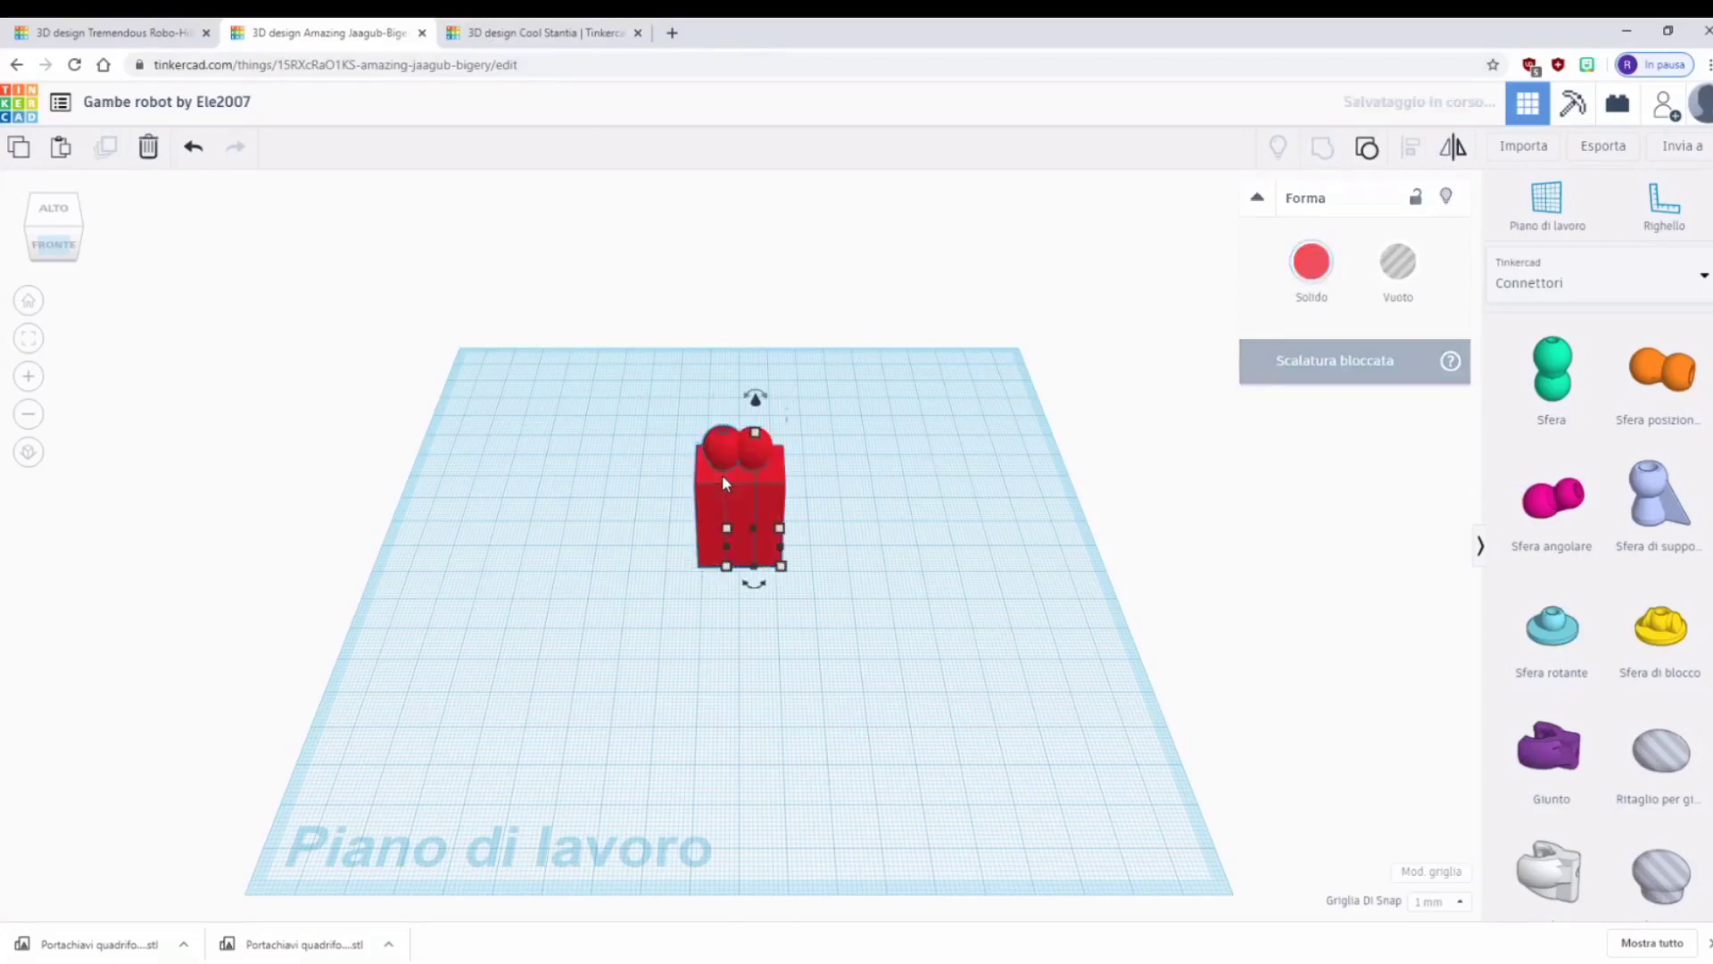
key("Right")
key("Right")
key("Right")
key("Right")
key("Right")
key("Right")
key("Right")
key("Right")
key("Right")
key("Right")
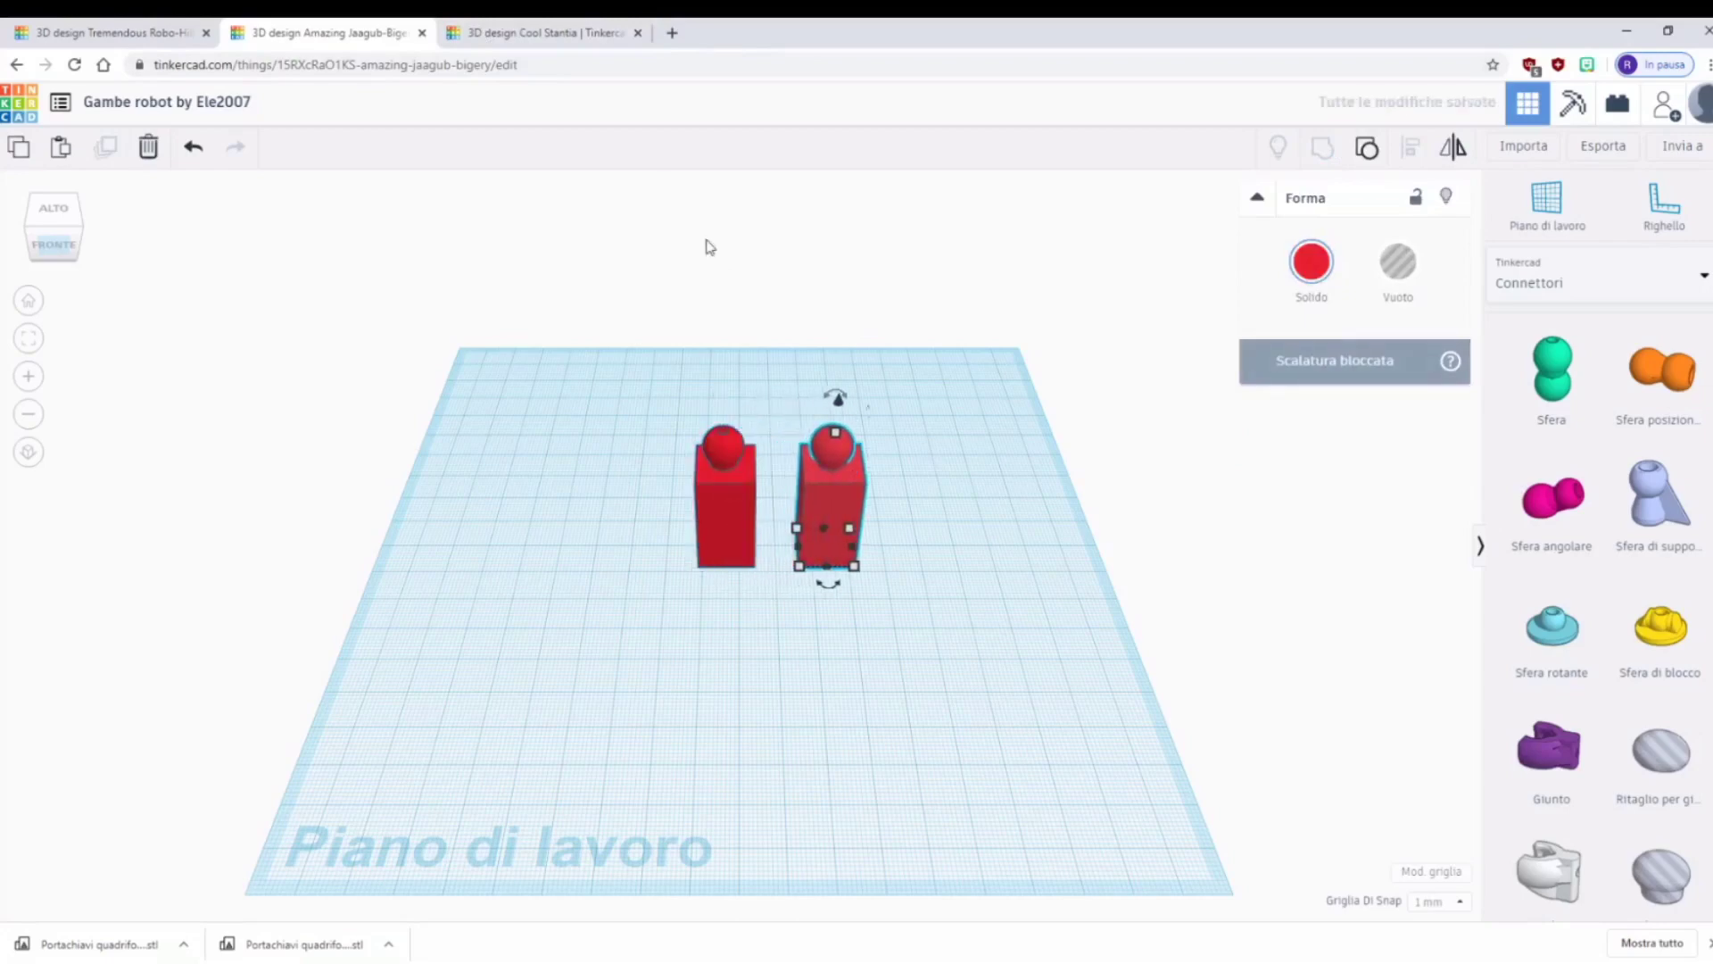
- Switch to the Mani robot design and add a solid box sized 10 by 10 mm and 8 mm tall
left_click(618, 34)
left_click(1537, 508)
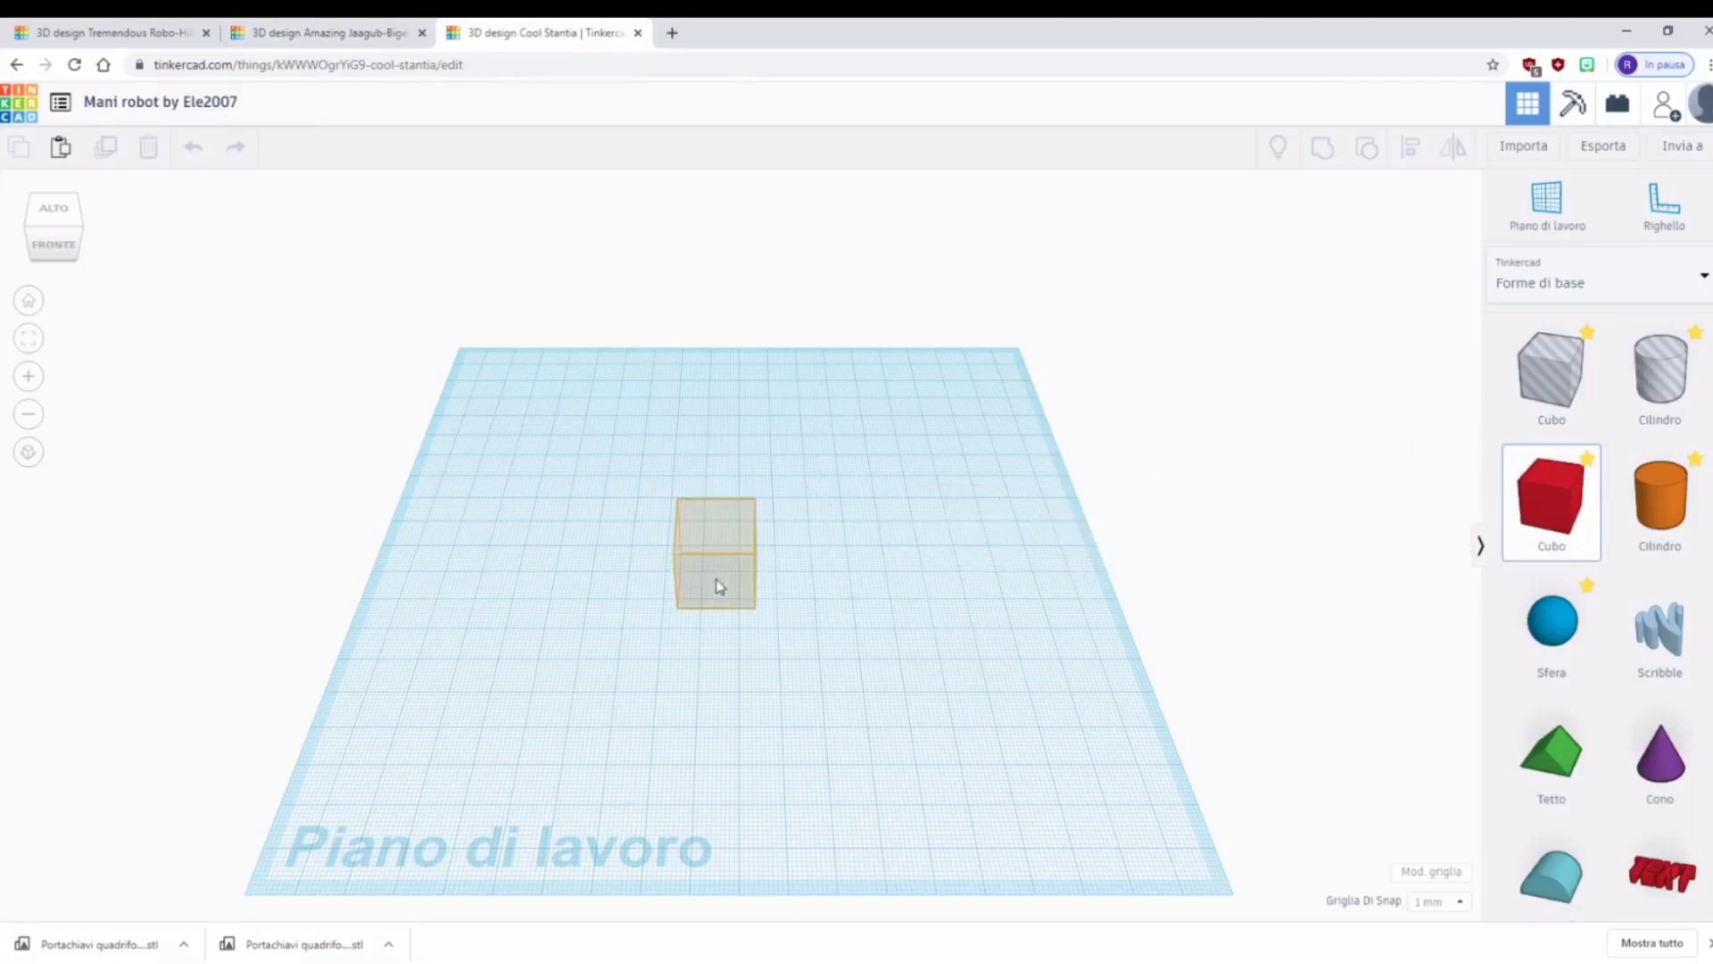
left_click(715, 576)
left_click_drag(754, 607, 721, 591)
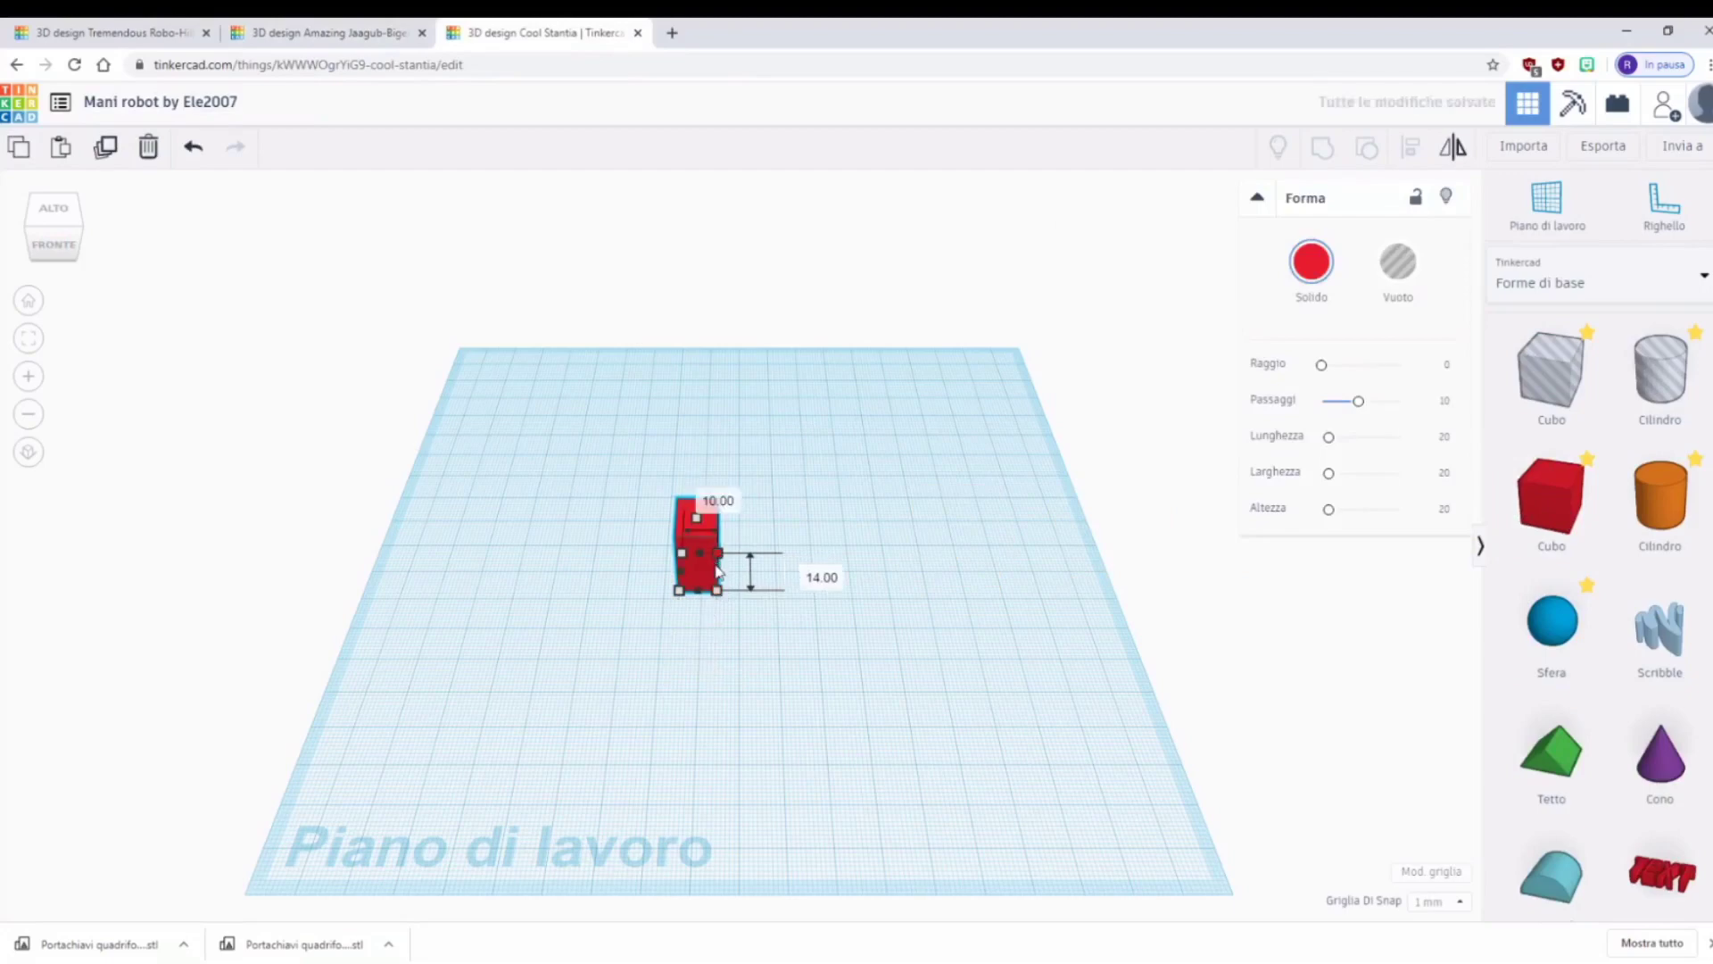
left_click_drag(718, 572, 721, 596)
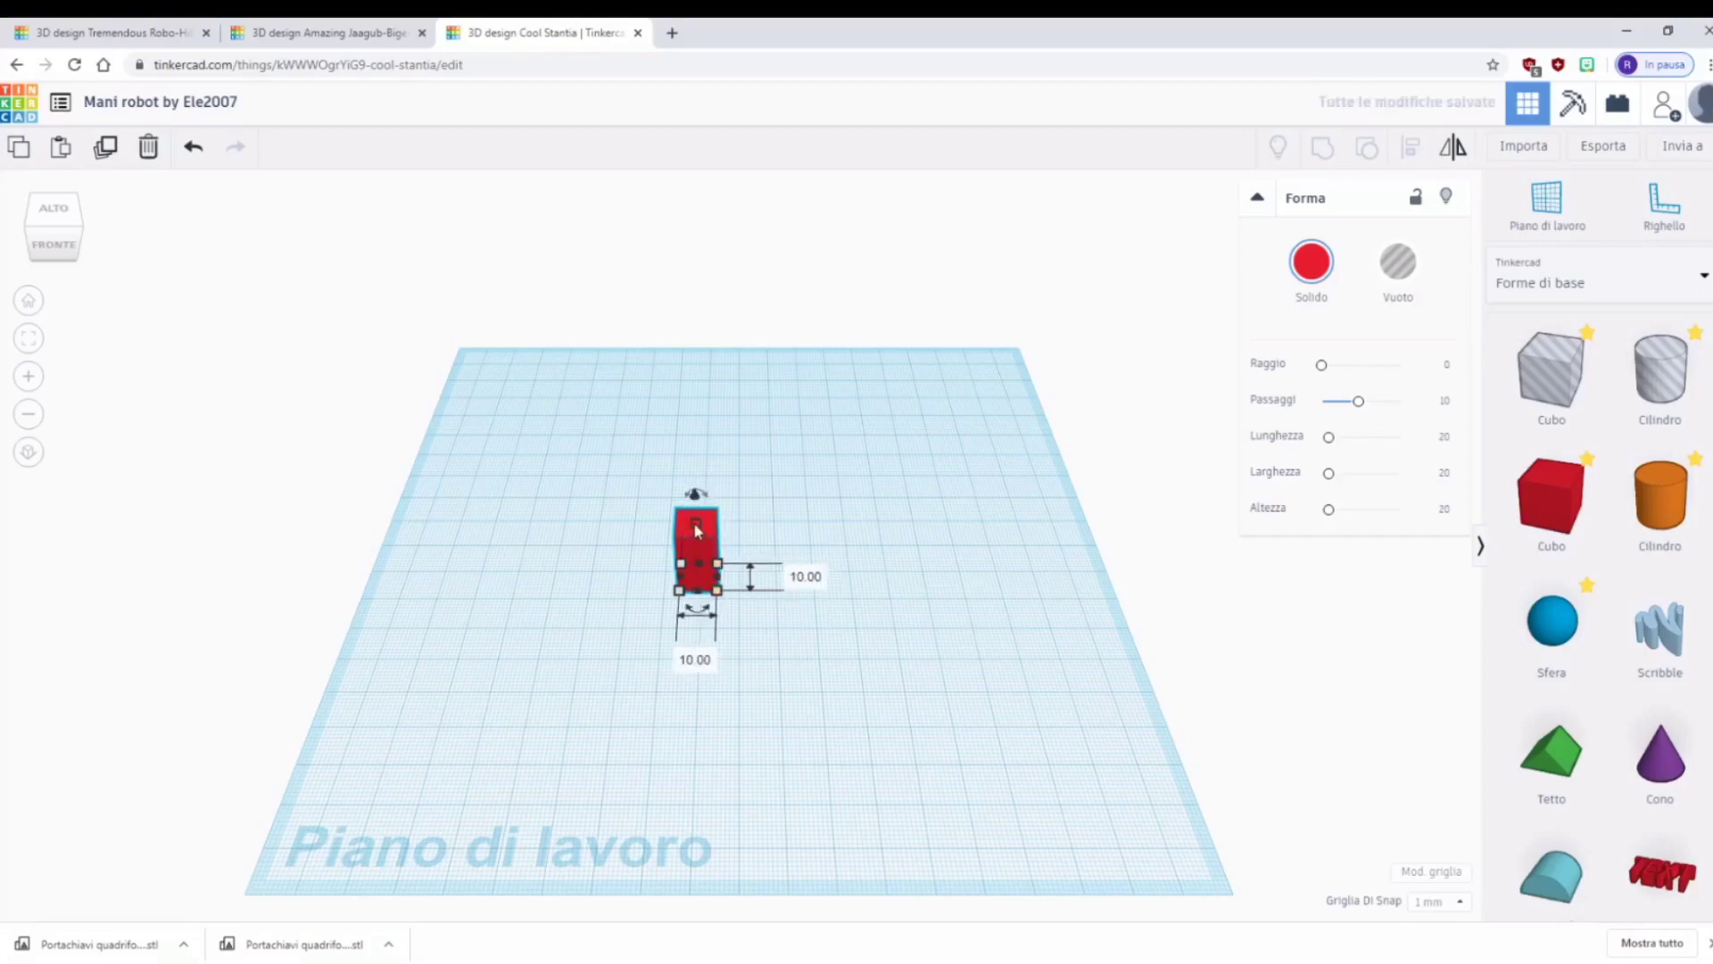
left_click_drag(698, 533, 702, 564)
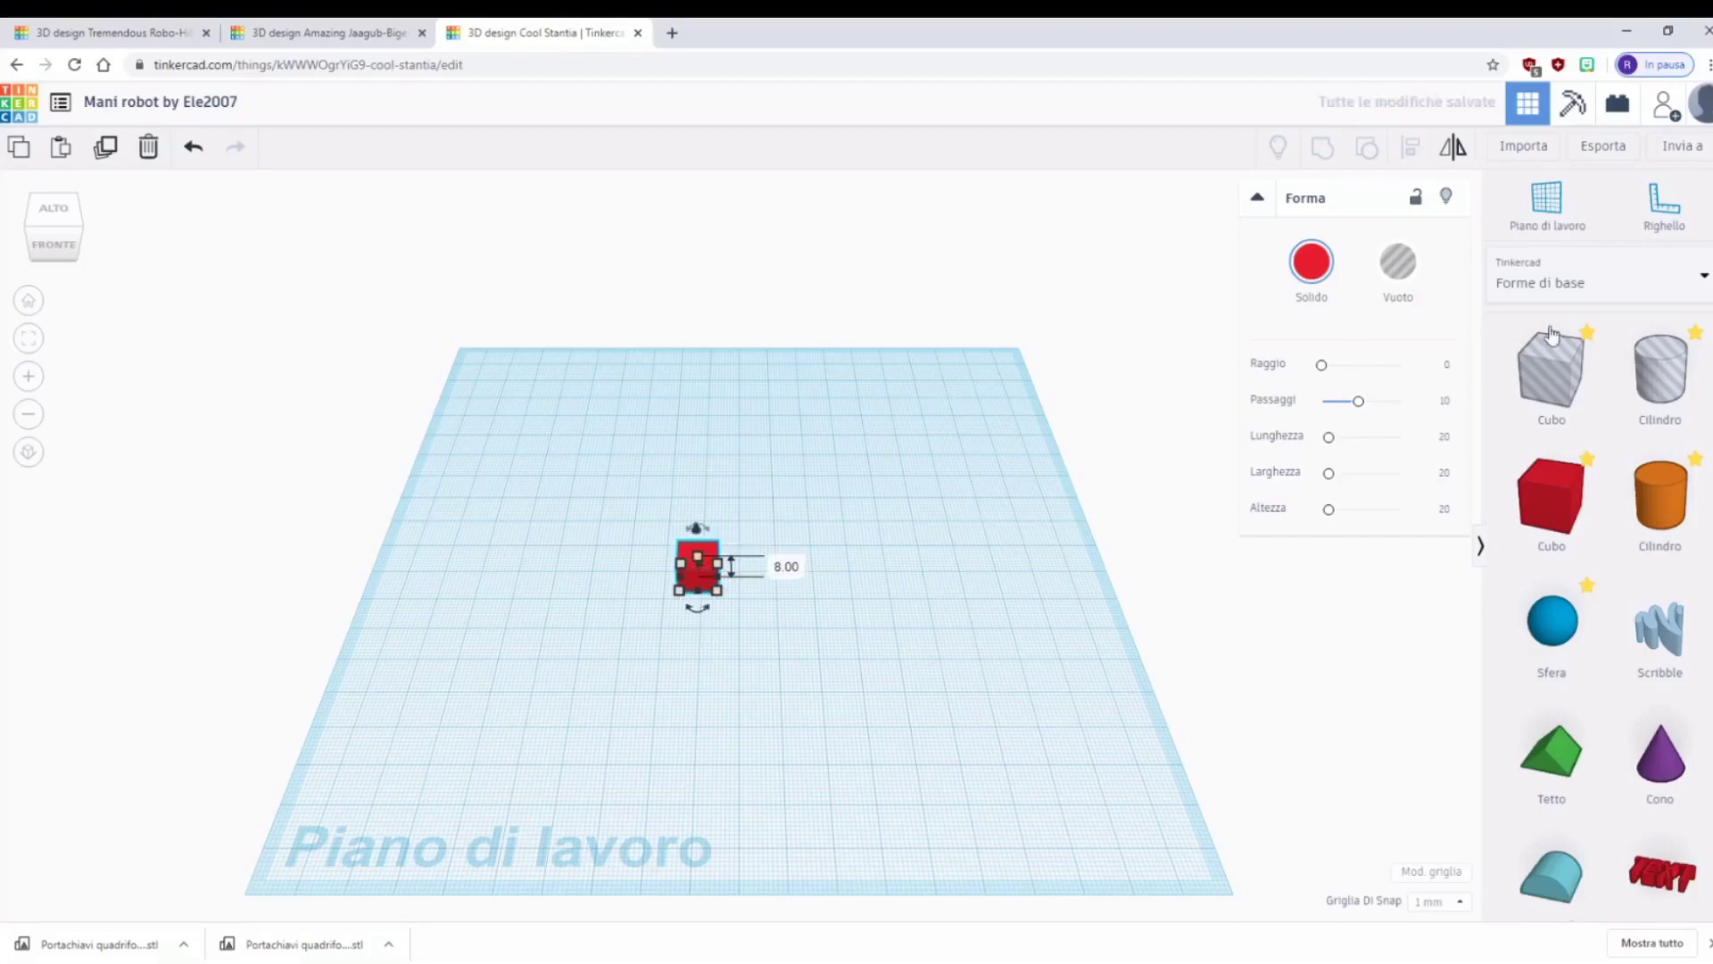
- Add a Sfera connector from the Connettori shapes onto the small box and raise it 1 mm
left_click(1525, 281)
left_click(1584, 417)
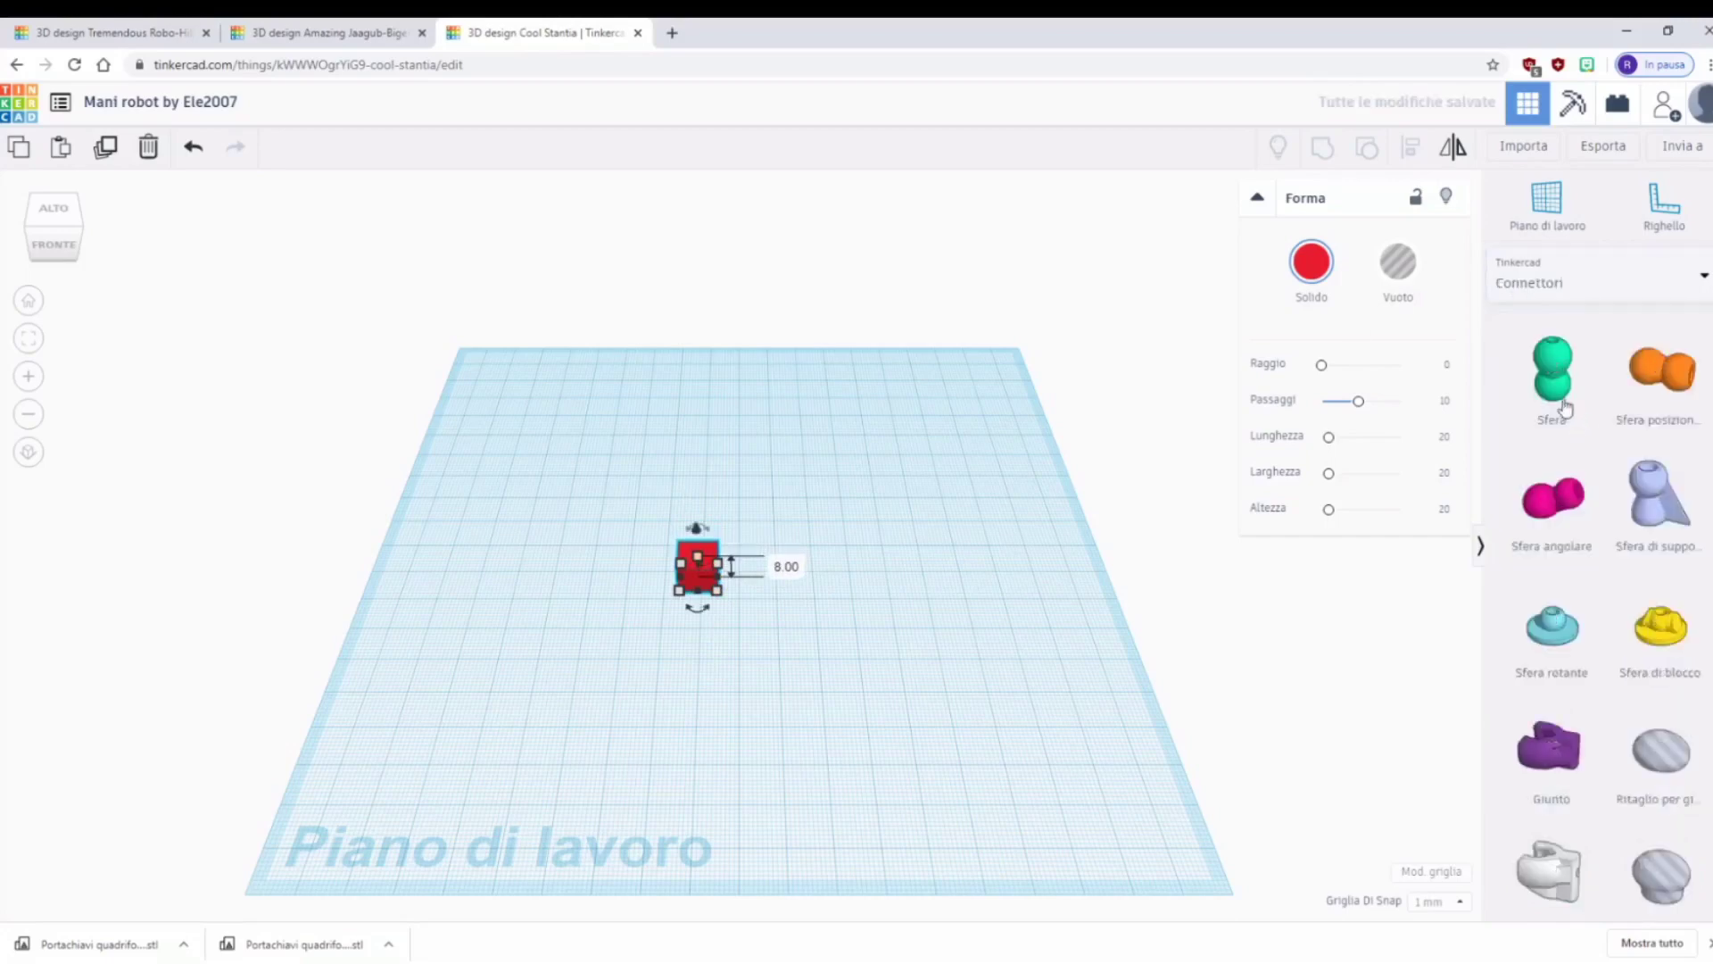
left_click(1557, 406)
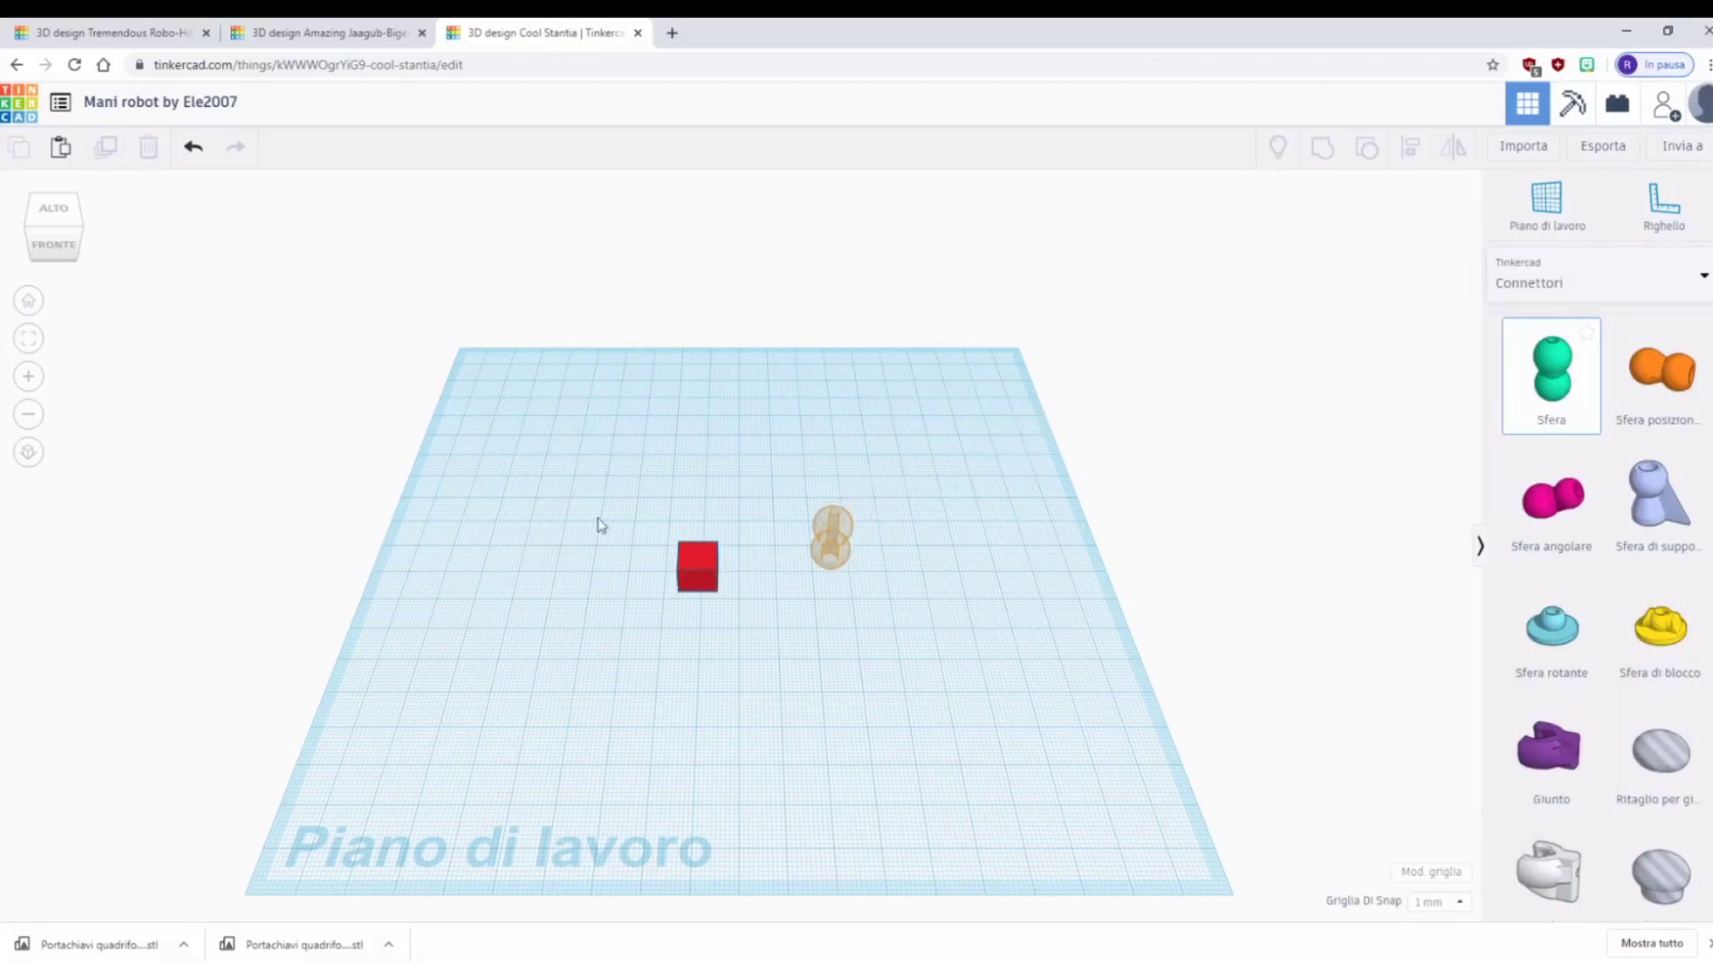
left_click(701, 581)
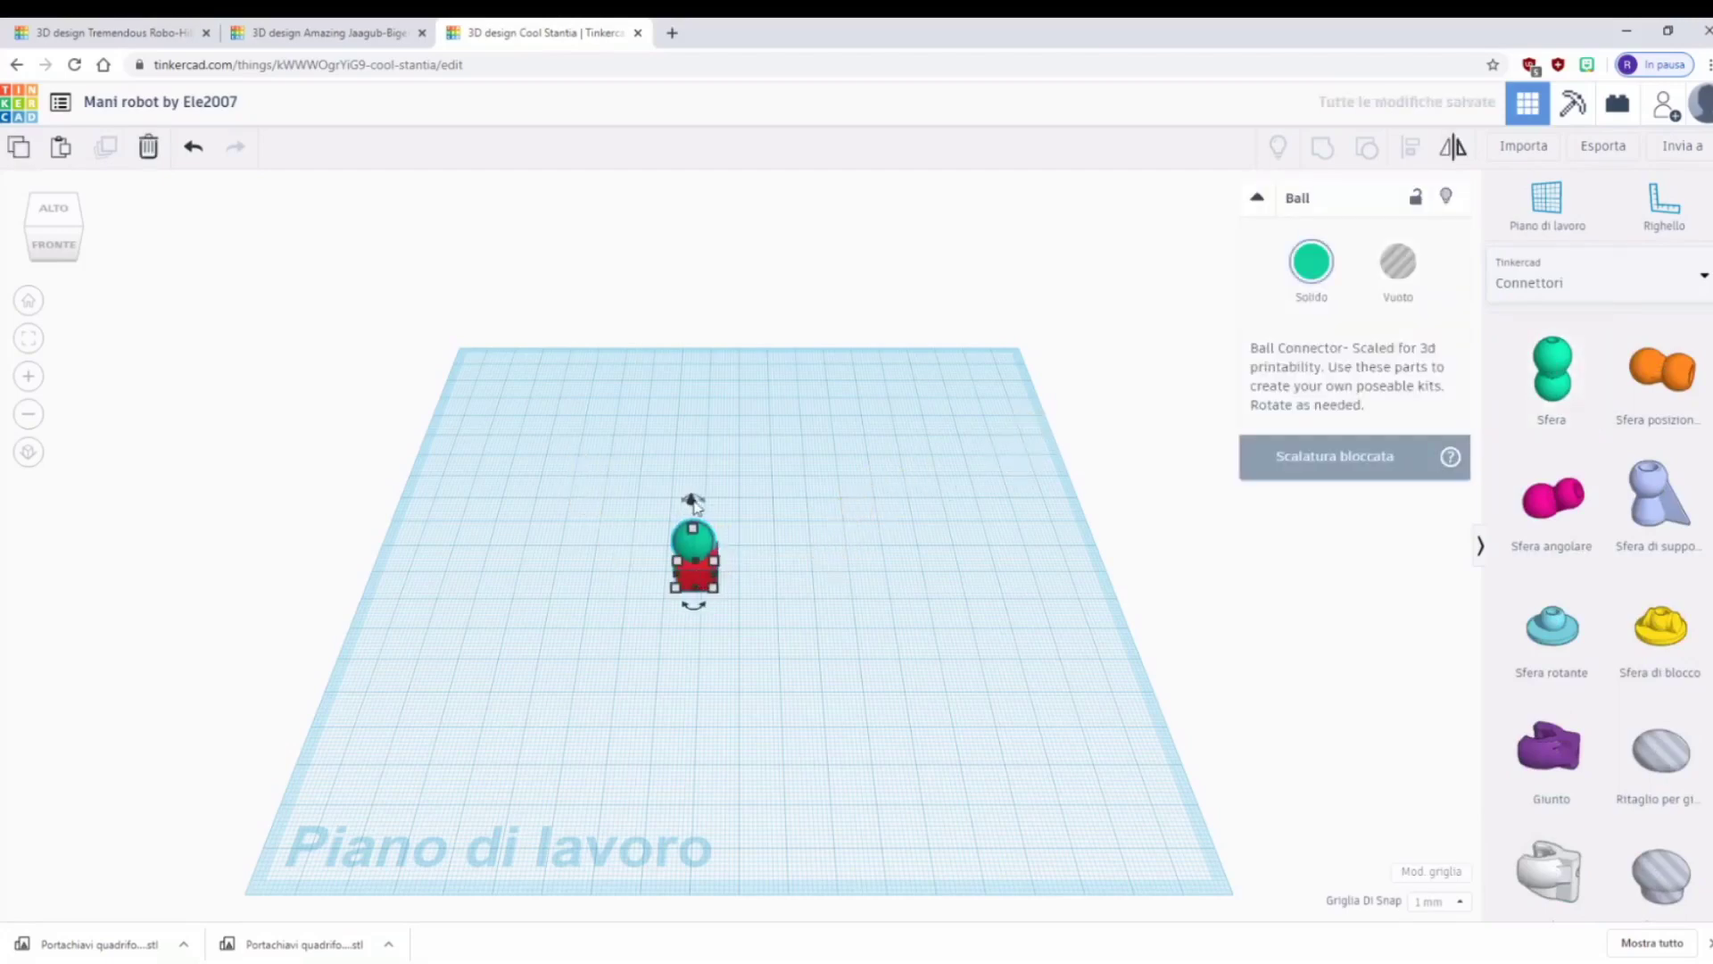
left_click_drag(691, 505, 690, 496)
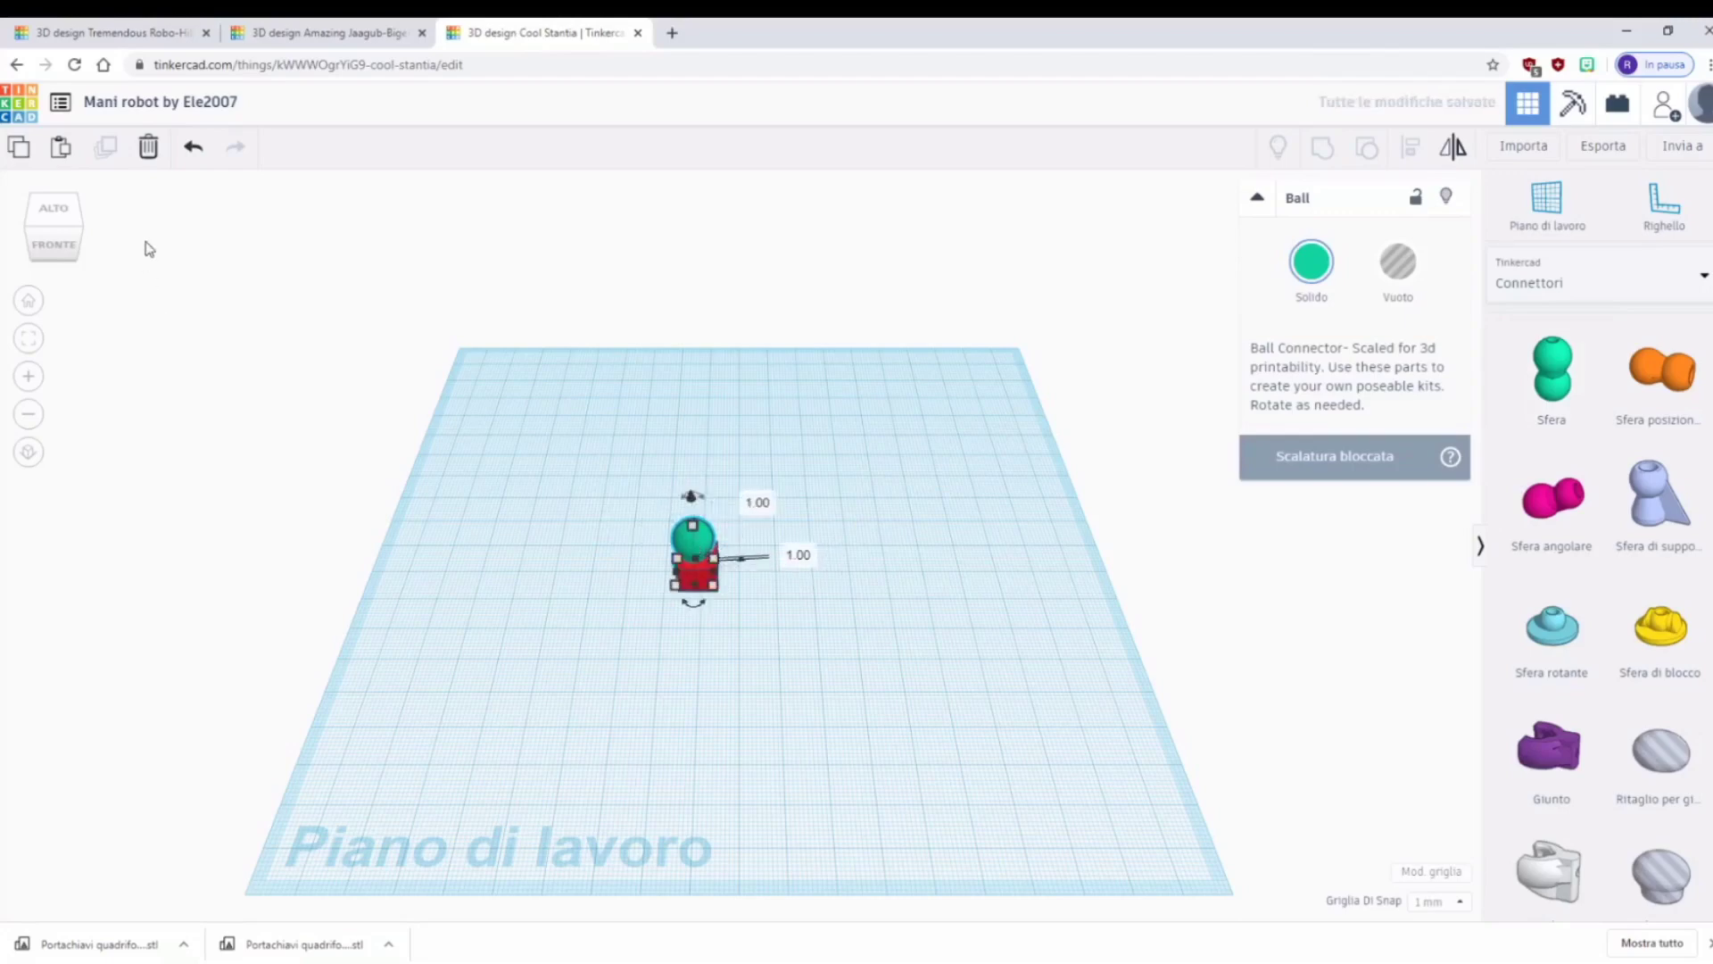
- Centre the ball connector over the small box and group both shapes into one solid hand
left_click(53, 215)
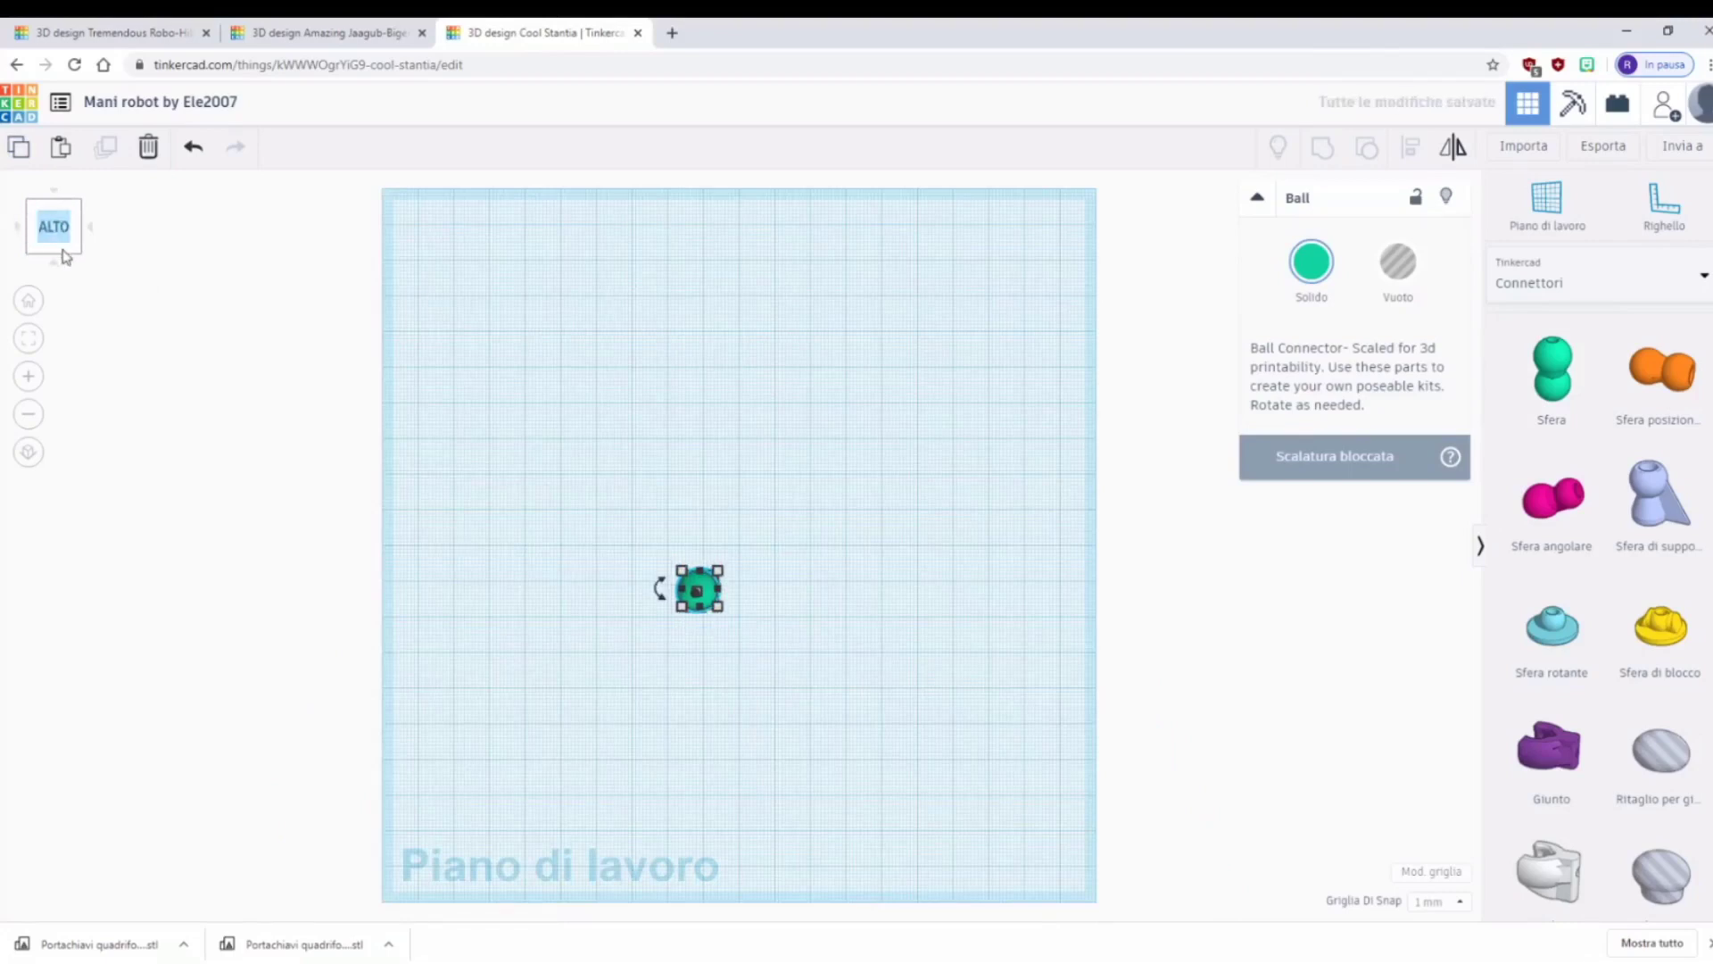
left_click(64, 257)
left_click(815, 592)
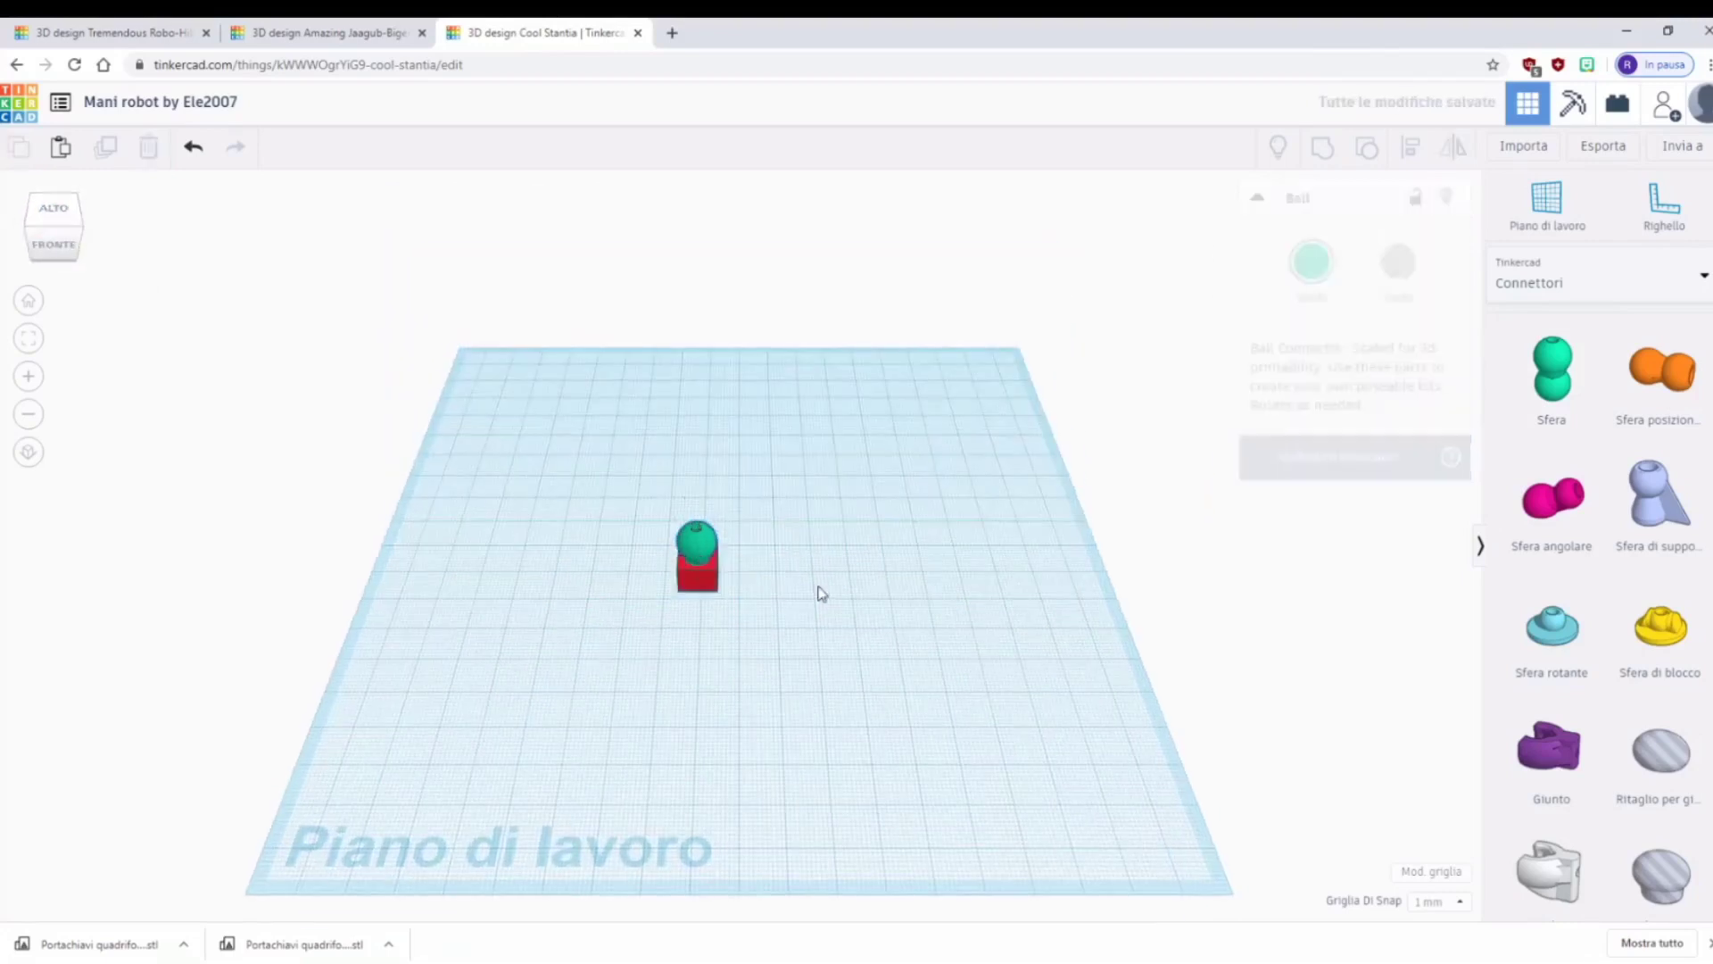
left_click_drag(726, 620, 637, 505)
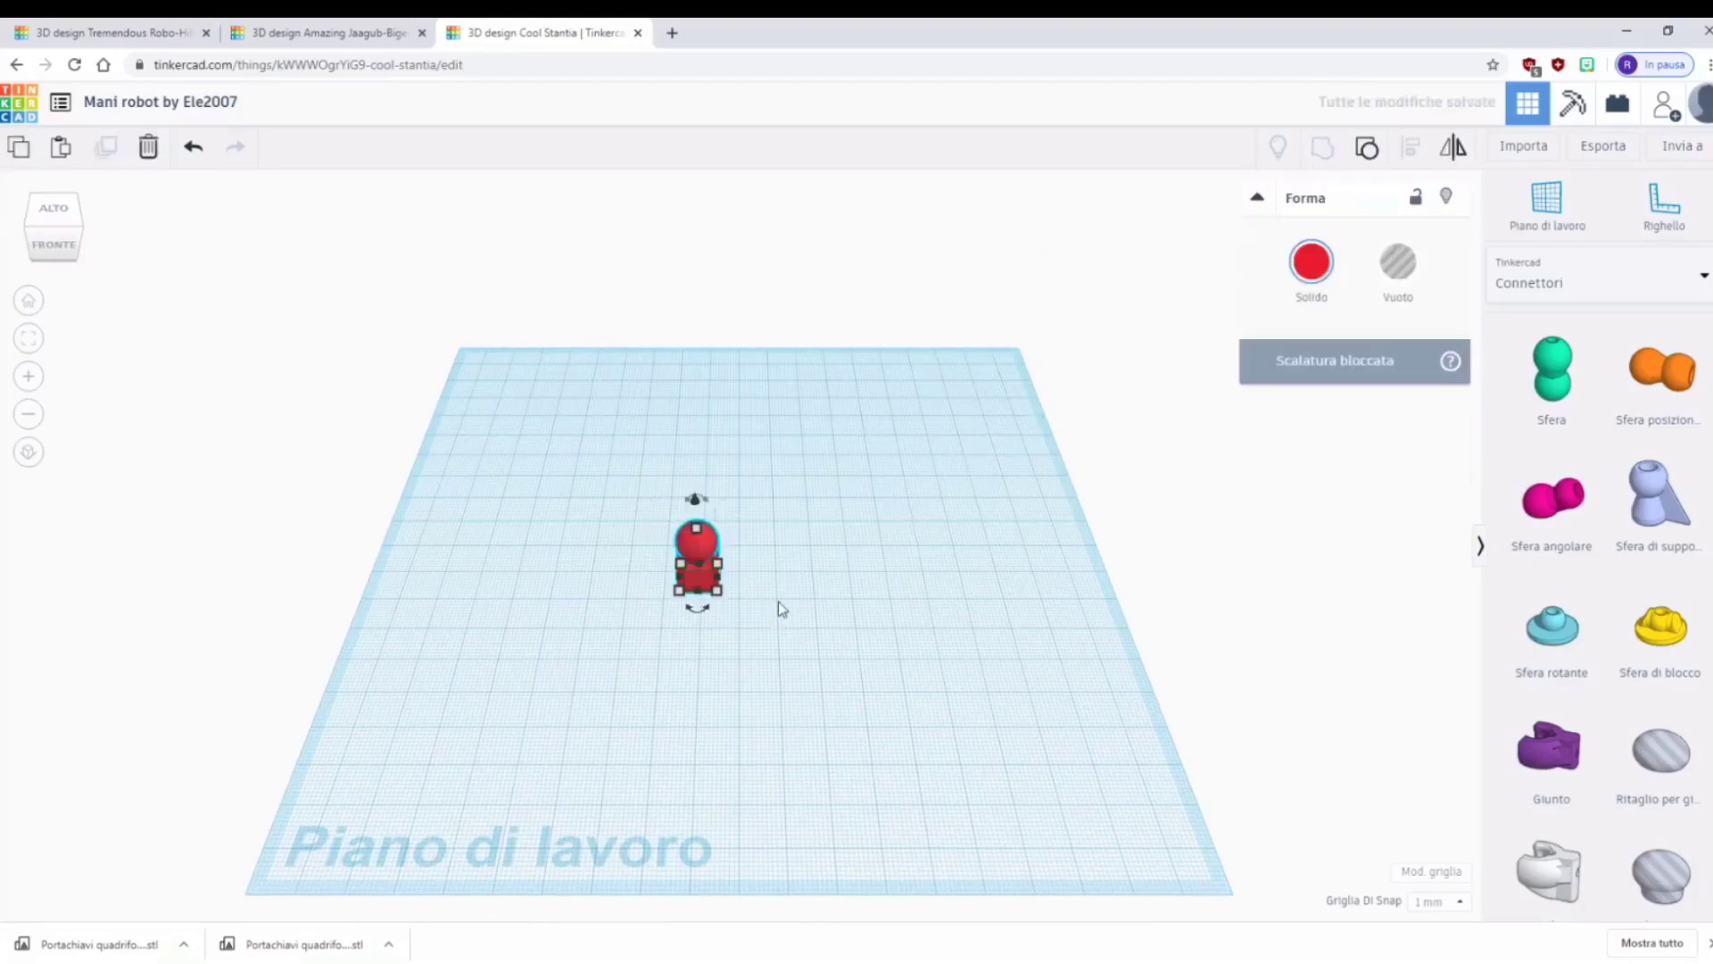
- Duplicate the grouped hand and move the copy sideways so the two hands stand apart
key("ctrl+d")
key("shift+Right")
key("shift+Right")
key("shift+Right")
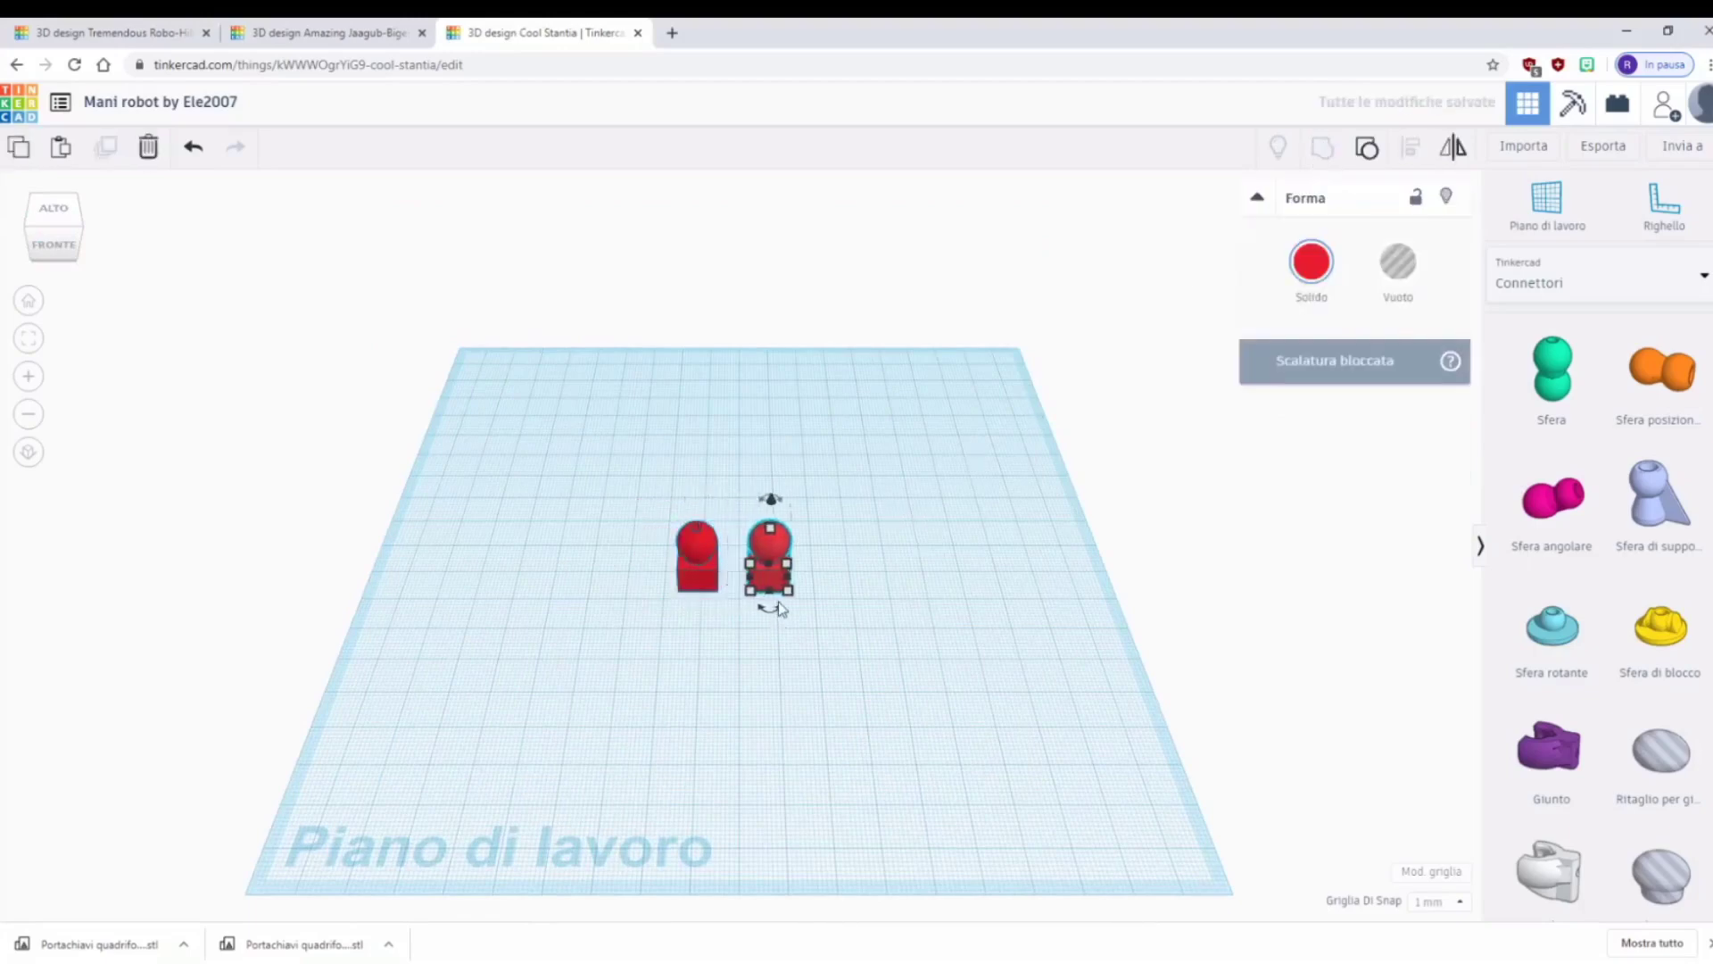
left_click(917, 693)
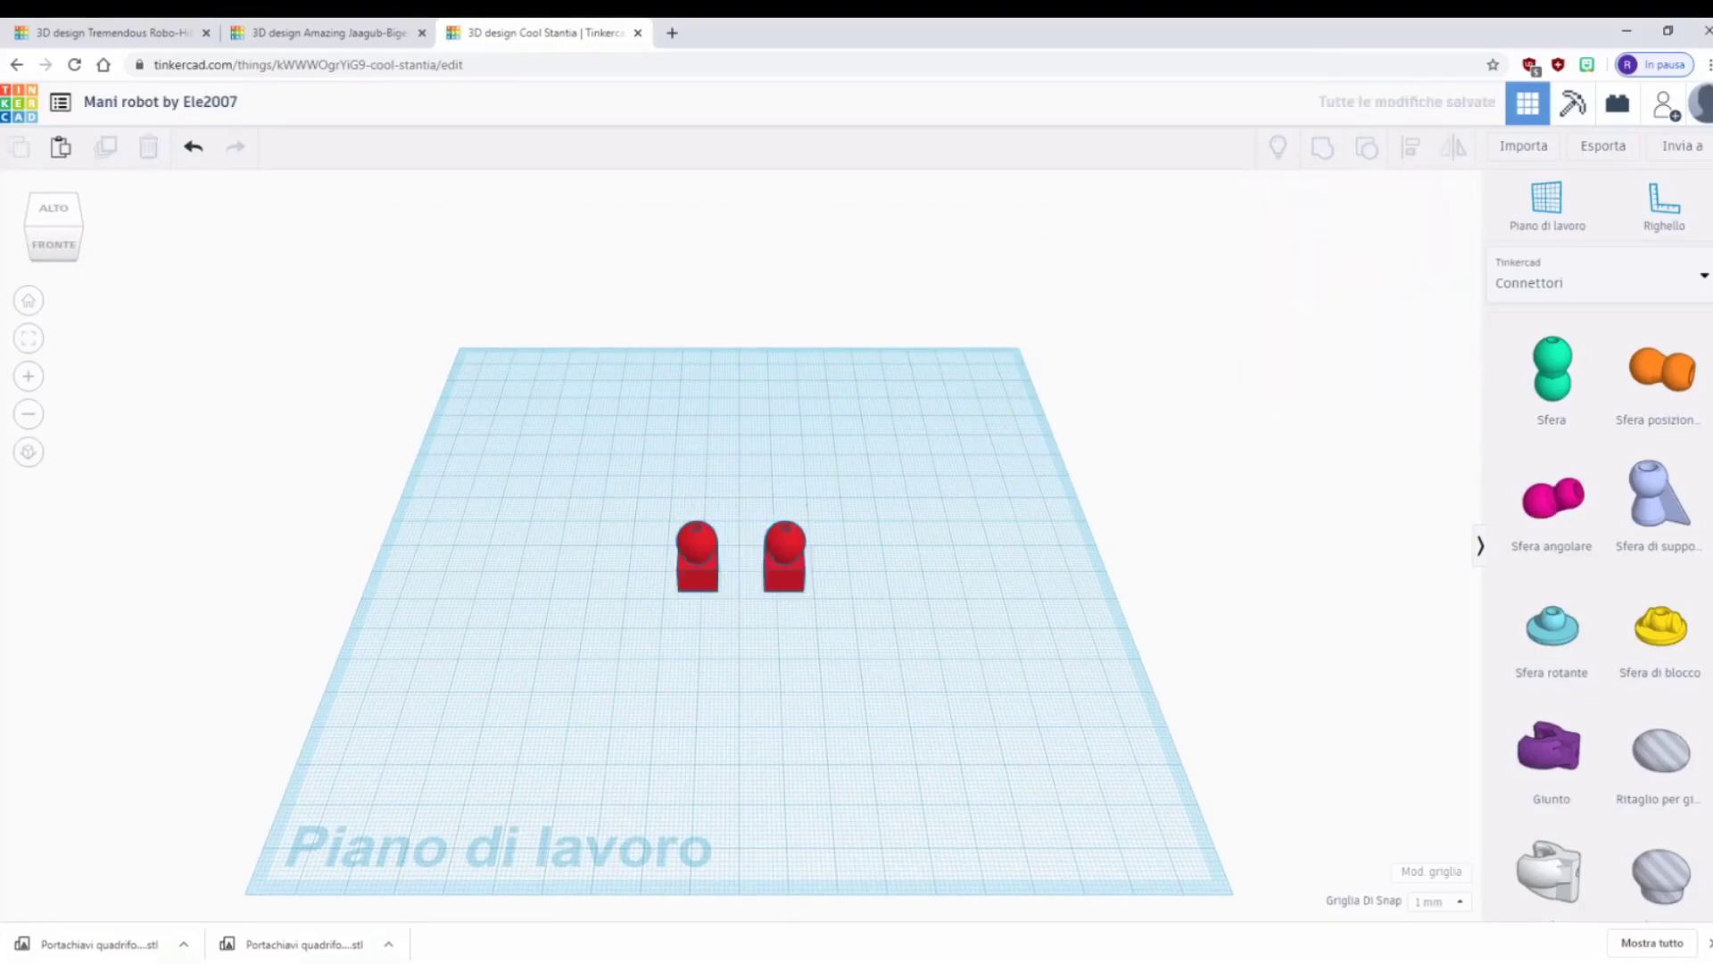